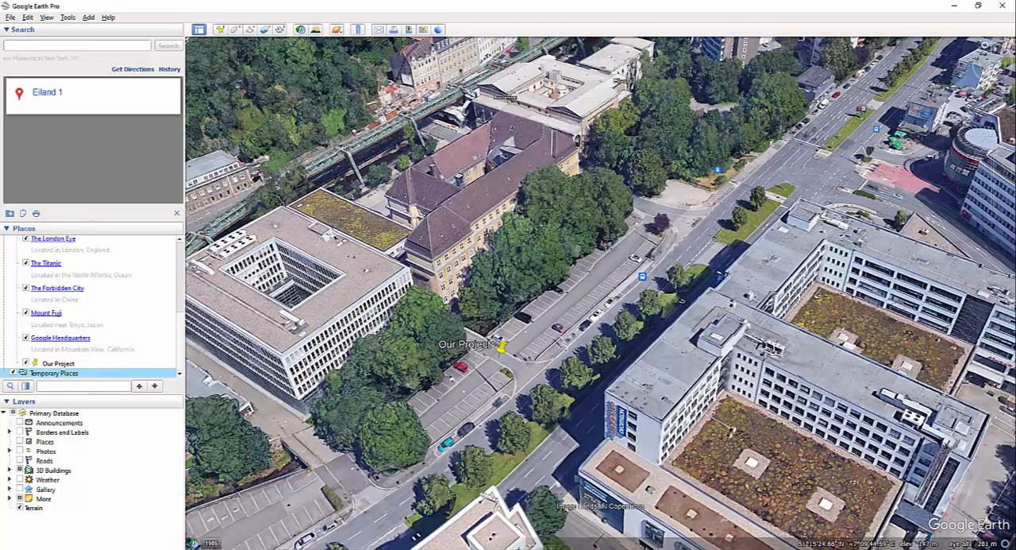
Step: Switch to Revit and examine the building model and its section box in the 3D view
mouse_move(502, 548)
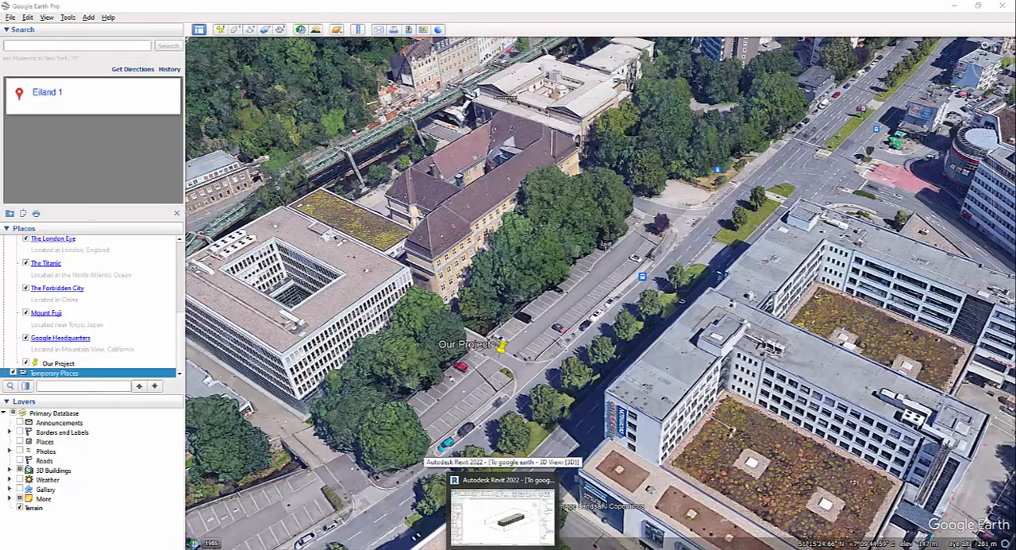
left_click(502, 512)
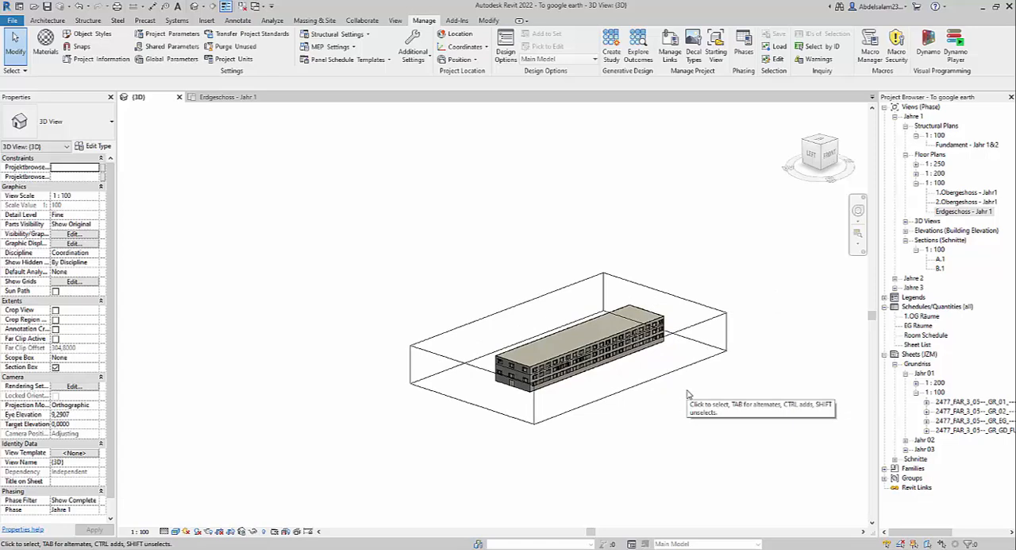
scroll(633, 330, "up", 3)
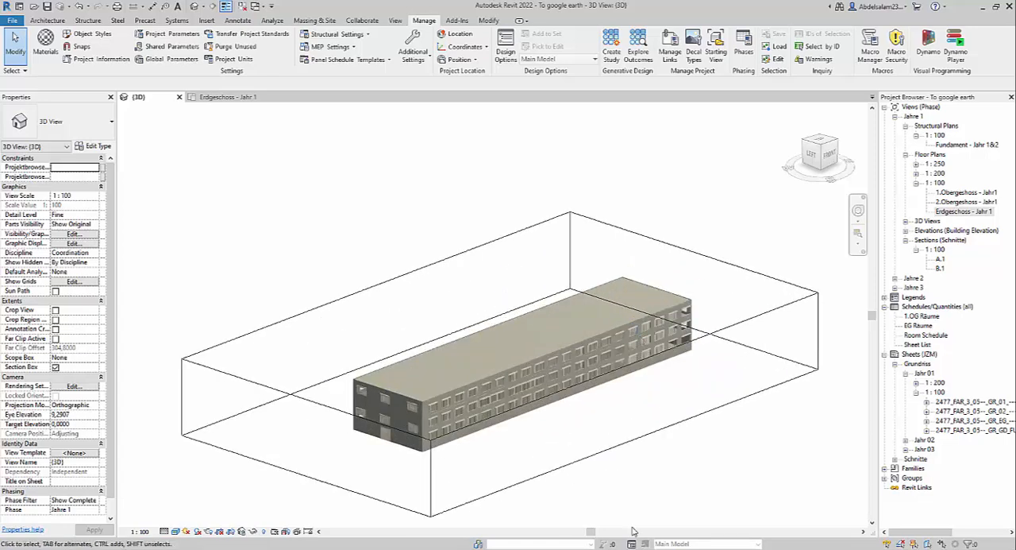
scroll(774, 198, "down", 2)
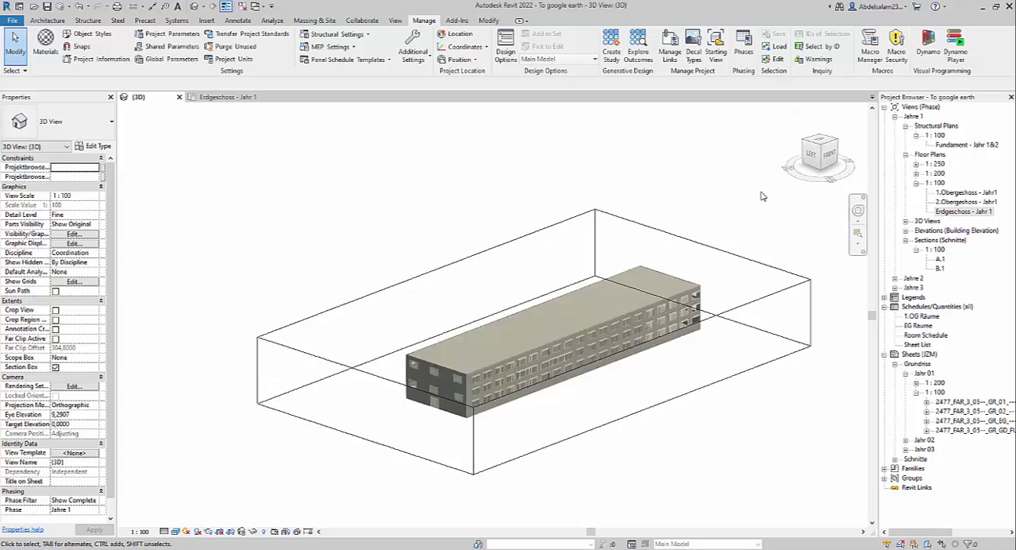
scroll(715, 341, "down", 2)
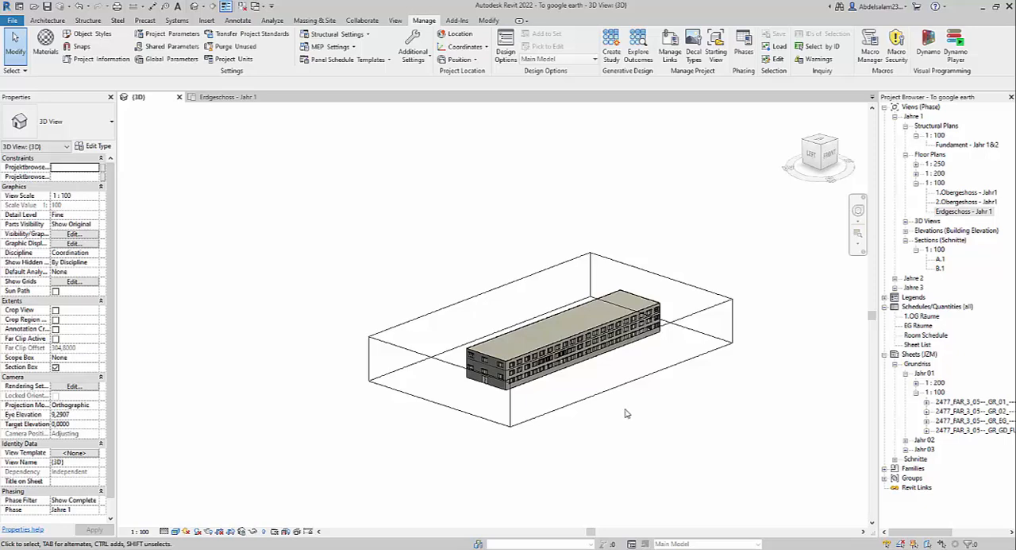
scroll(671, 376, "down", 3)
middle_click_drag(656, 391, 597, 439)
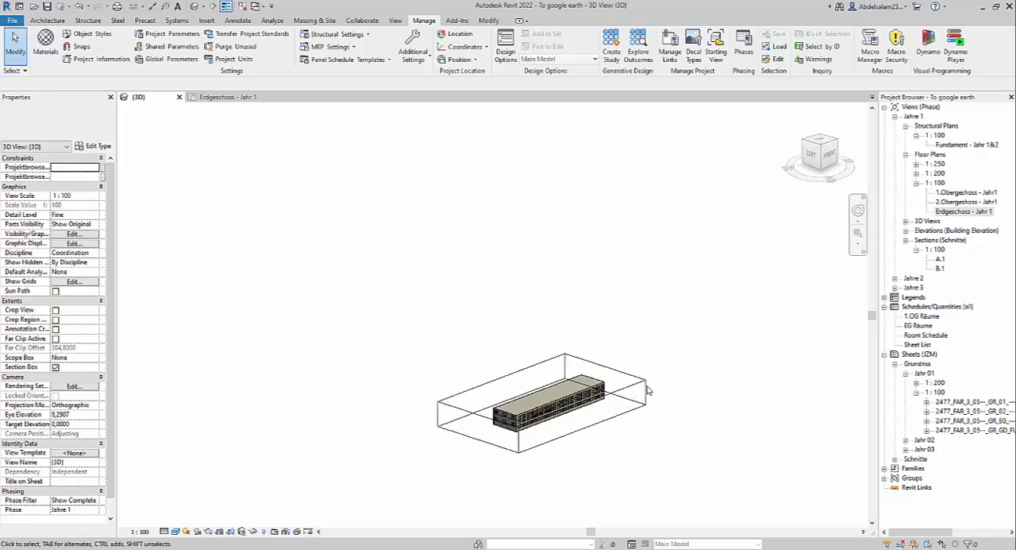
scroll(713, 389, "up", 4)
scroll(702, 384, "up", 1)
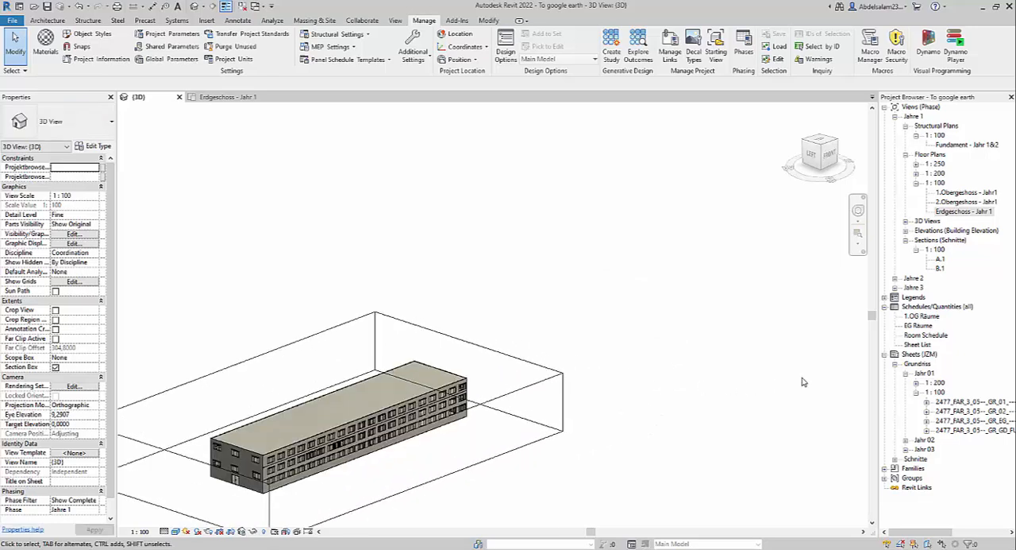
middle_click_drag(556, 357, 699, 334)
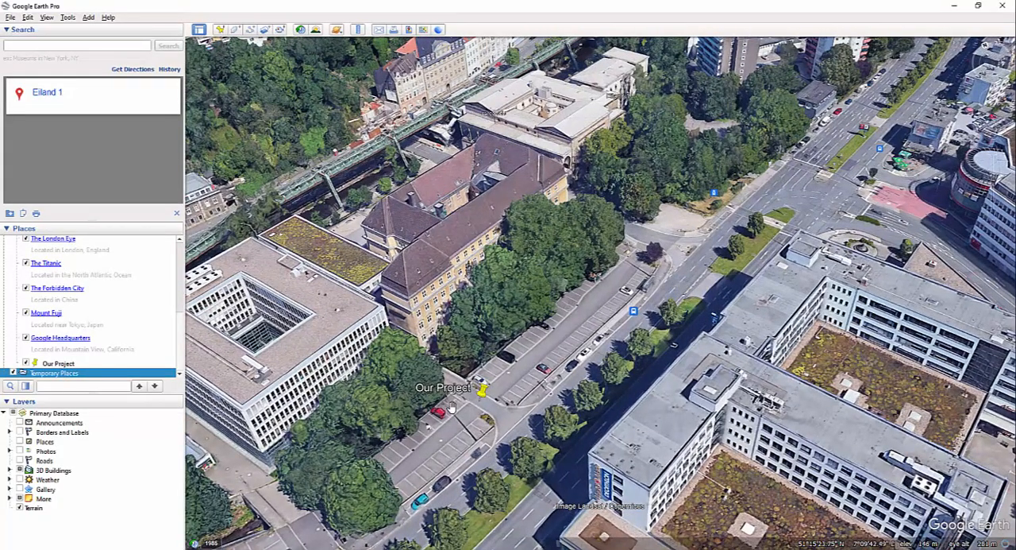
Step: Switch to Google Earth Pro and examine the parking lot entrance around the Our Project placemark
scroll(479, 407, "down", 3)
scroll(480, 408, "up", 2)
left_click_drag(478, 409, 475, 441)
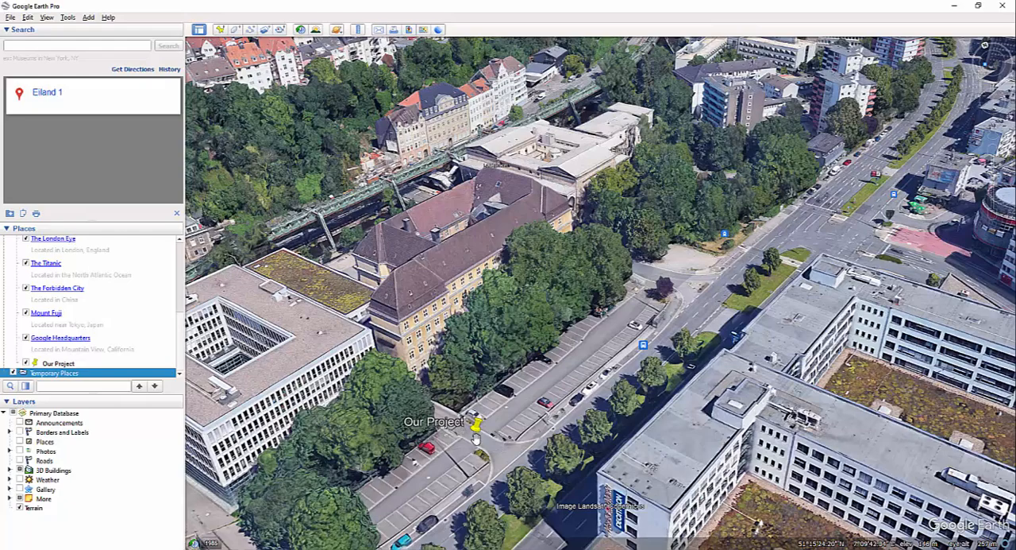
scroll(477, 442, "up", 2)
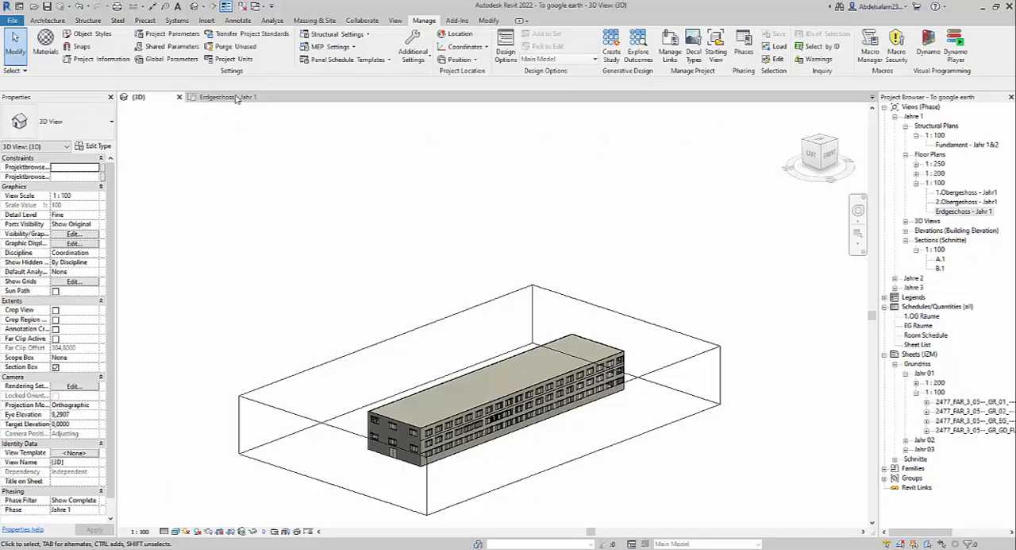
Step: Switch to Revit, show the Erdgeschoss - Jahr 1 floor plan and inspect the base point symbol in front of the entrance stairs
left_click(230, 97)
scroll(465, 323, "up", 3)
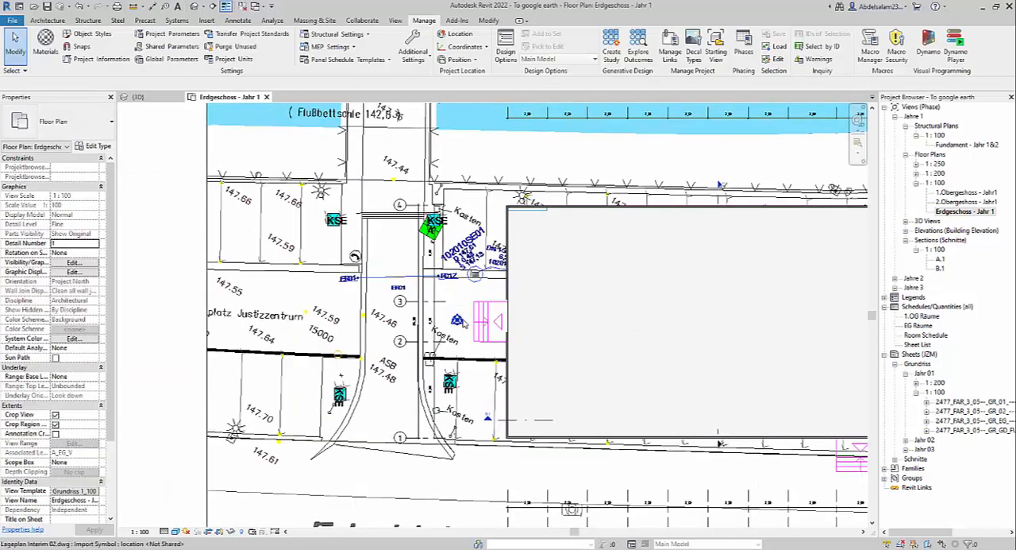
scroll(465, 323, "up", 3)
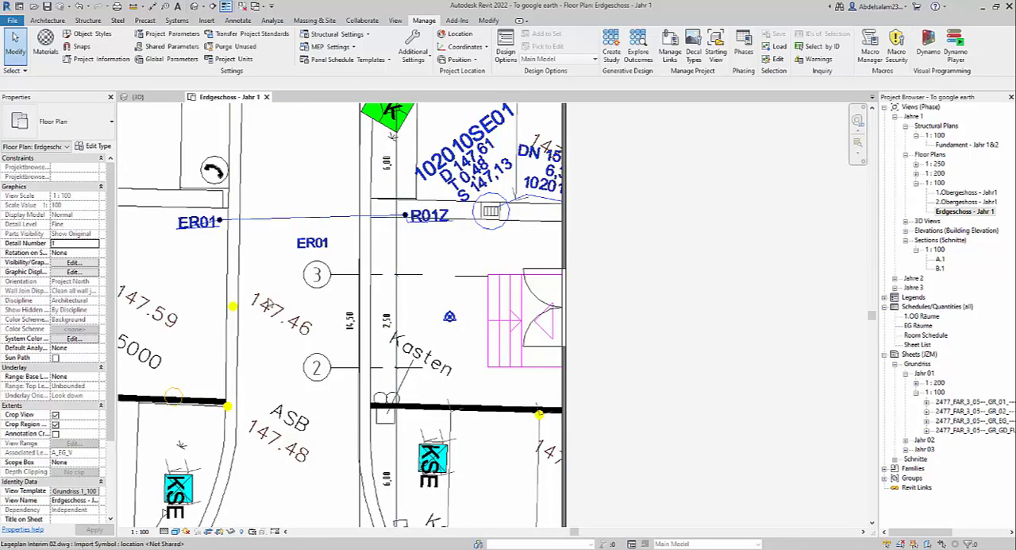
scroll(298, 245, "down", 1)
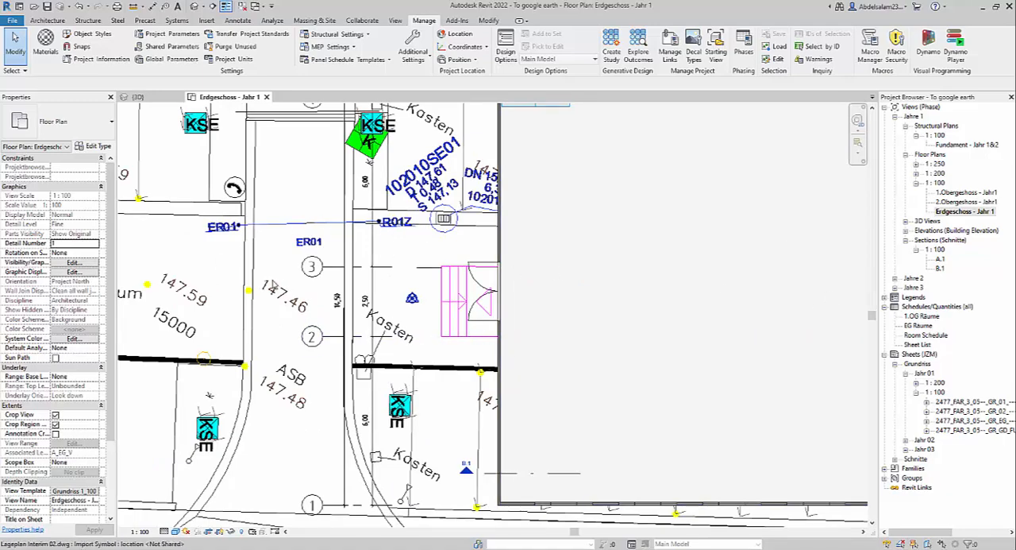
scroll(280, 281, "down", 1)
scroll(282, 279, "up", 2)
scroll(297, 280, "up", 2)
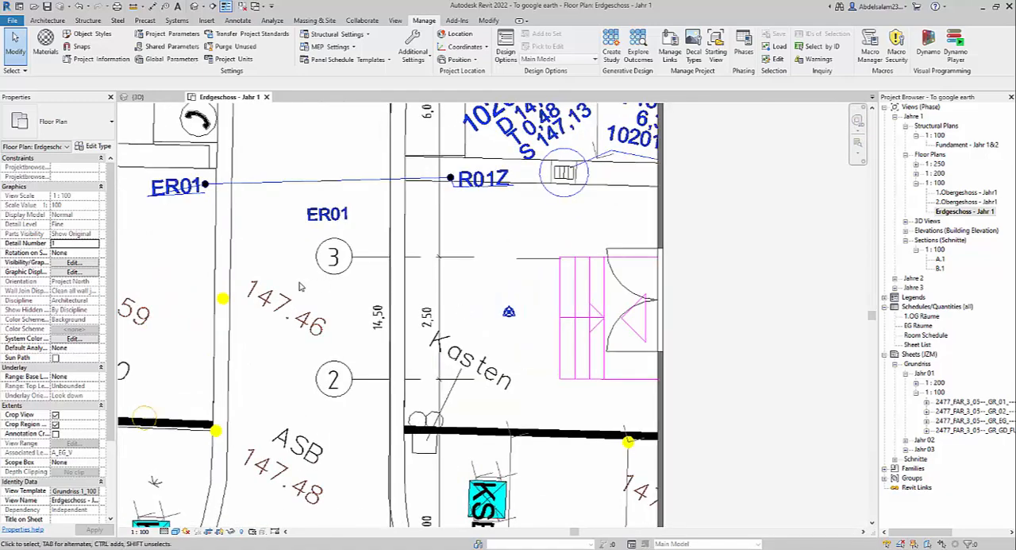
Step: Return to Google Earth Pro and delete the Our Project placemark
left_click(151, 98)
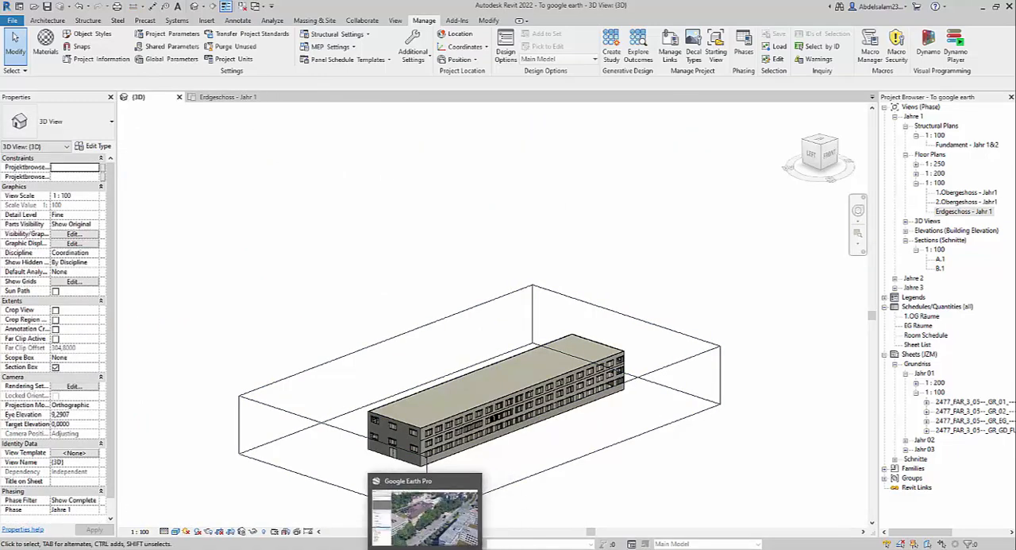
left_click(429, 547)
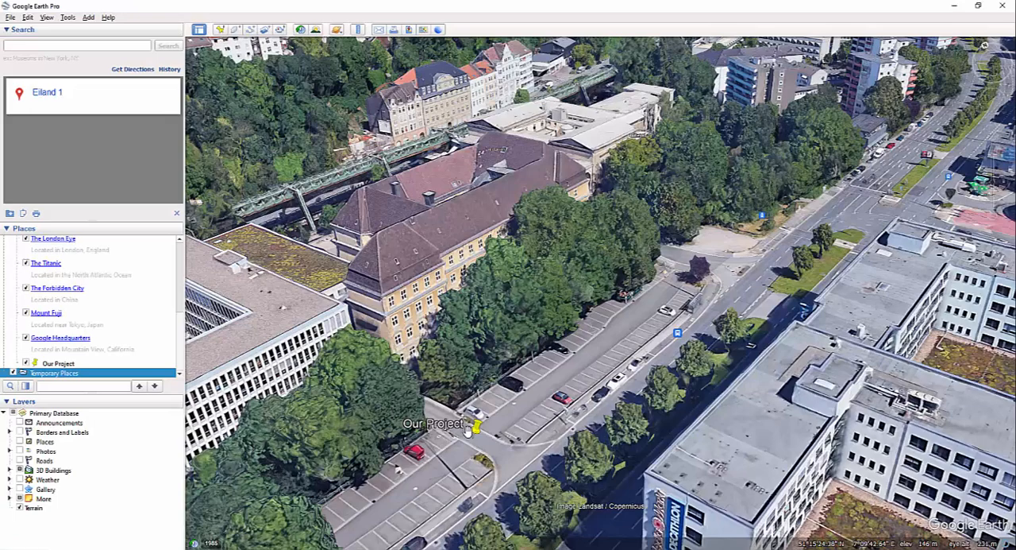
left_click(474, 429)
key("Delete")
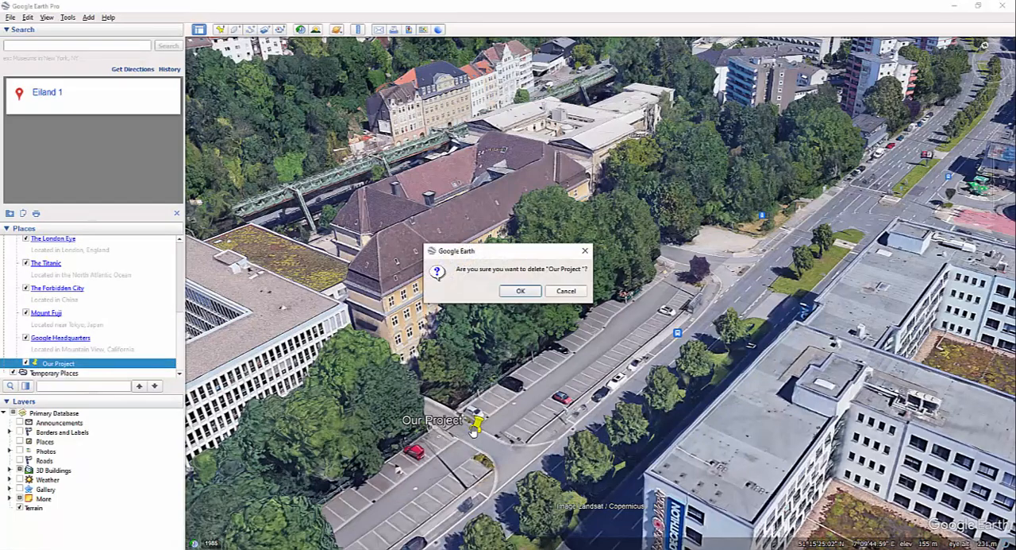
key("Return")
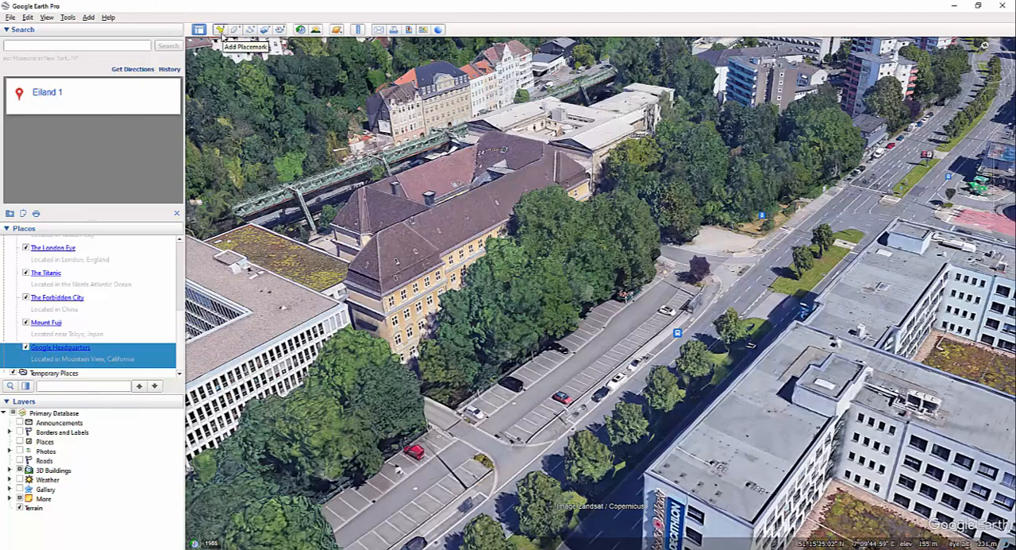
Step: Add a new placemark and name it Survey Point
left_click(222, 31)
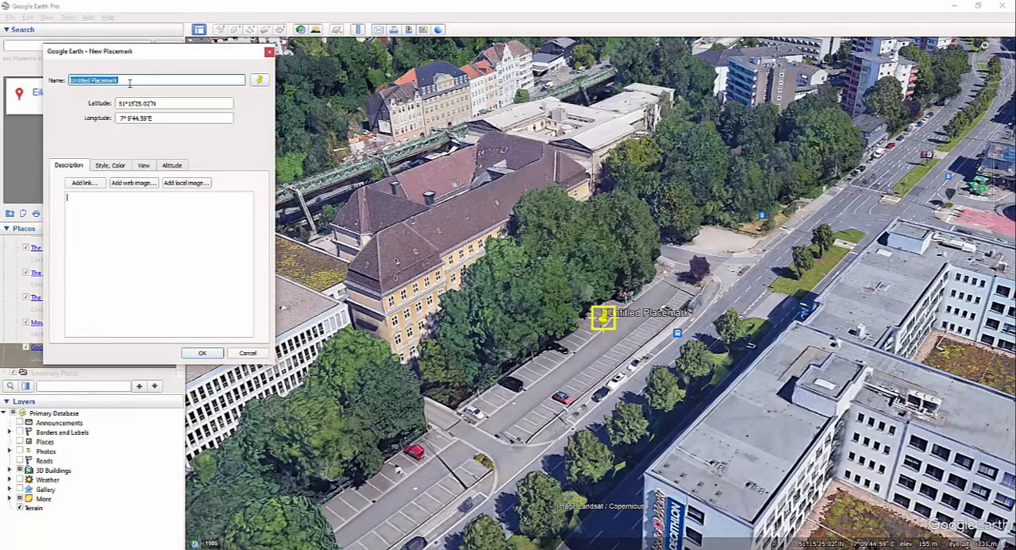
type("Survez")
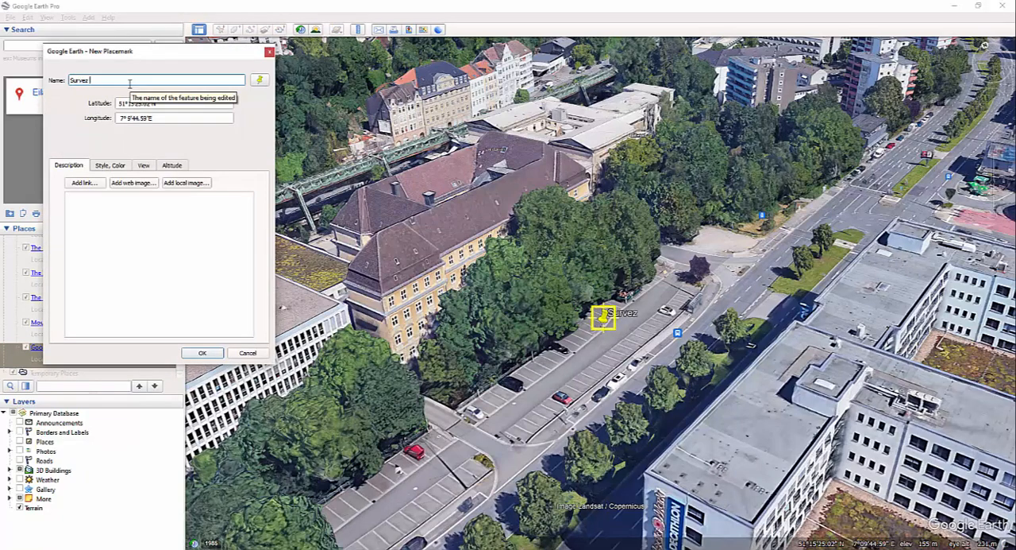
key("Tab")
left_click(130, 83)
type("ey p")
key("BackSpace")
type("Point")
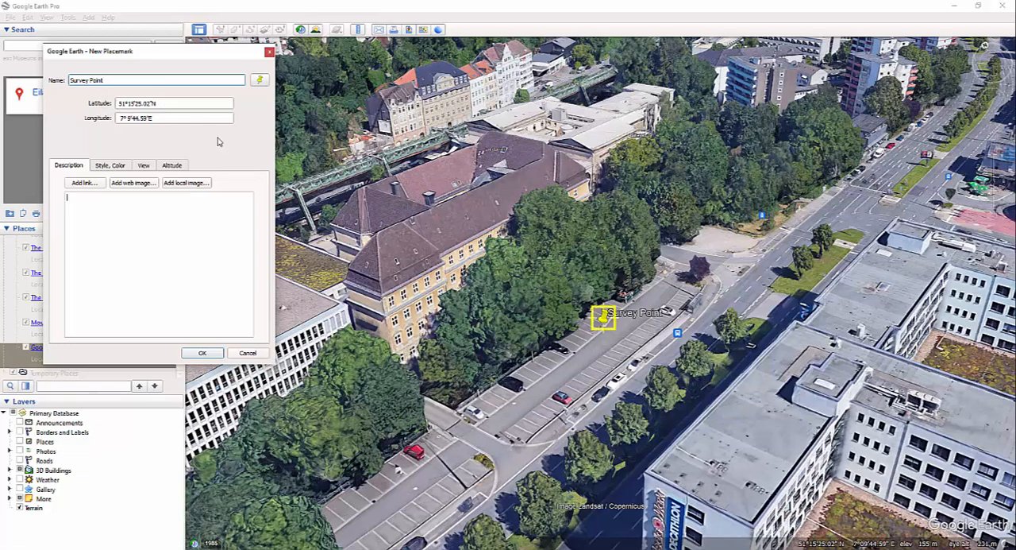
Step: Position the Survey Point placemark at the parking lot entrance, at about 51°15'24.23"N, 7°9'42.83"E, and save it
left_click(192, 267)
left_click_drag(603, 318, 595, 350)
left_click_drag(582, 382, 477, 446)
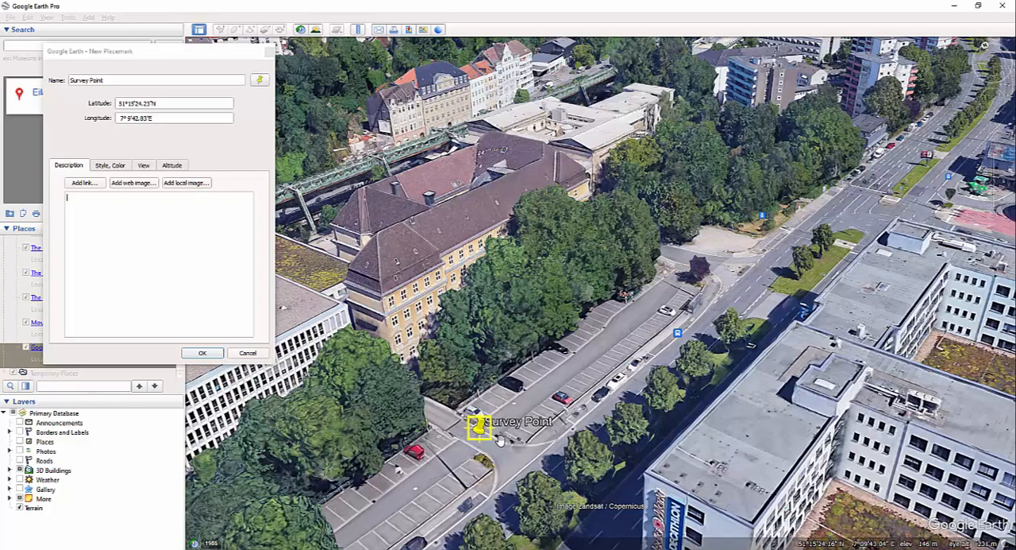
left_click(211, 359)
left_click(205, 356)
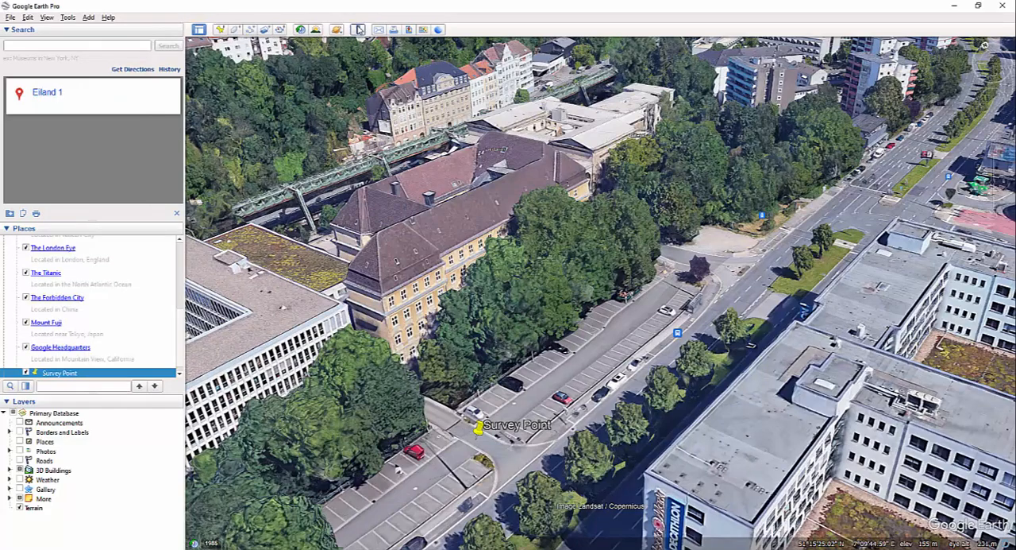
Step: Measure a line from beside the Survey Point placemark along the parking lot to its far end, then close the ruler
left_click(358, 29)
left_click_drag(509, 218, 673, 132)
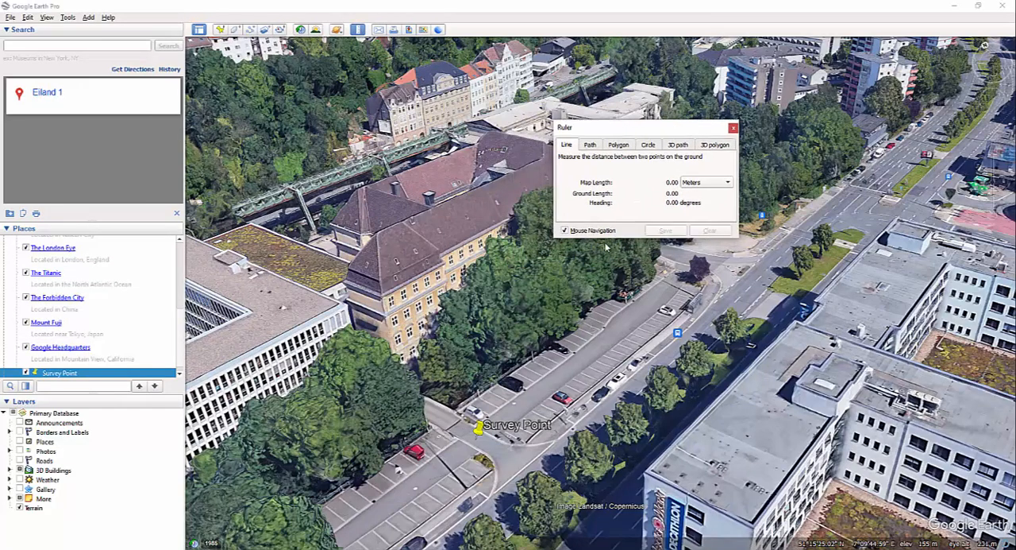
left_click(480, 449)
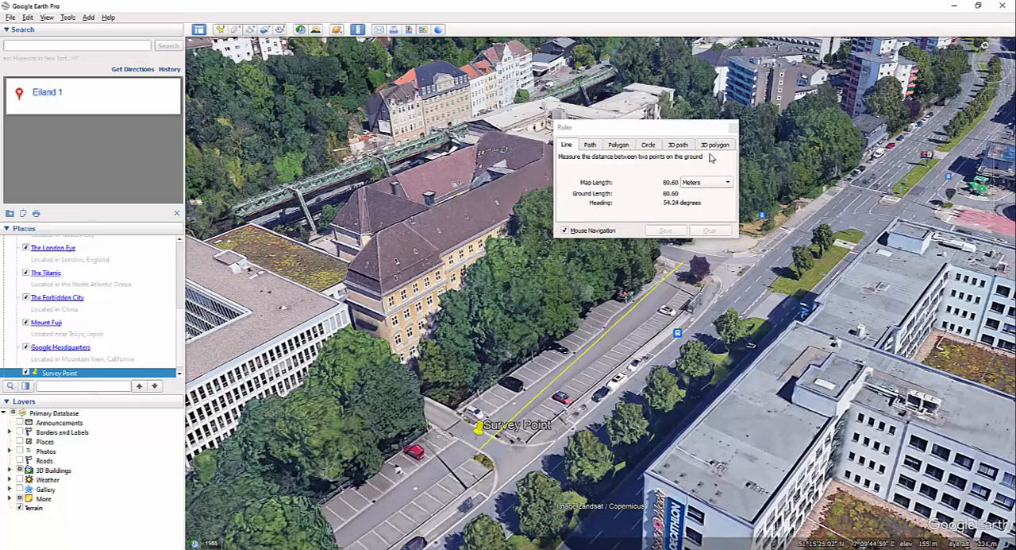
left_click(732, 127)
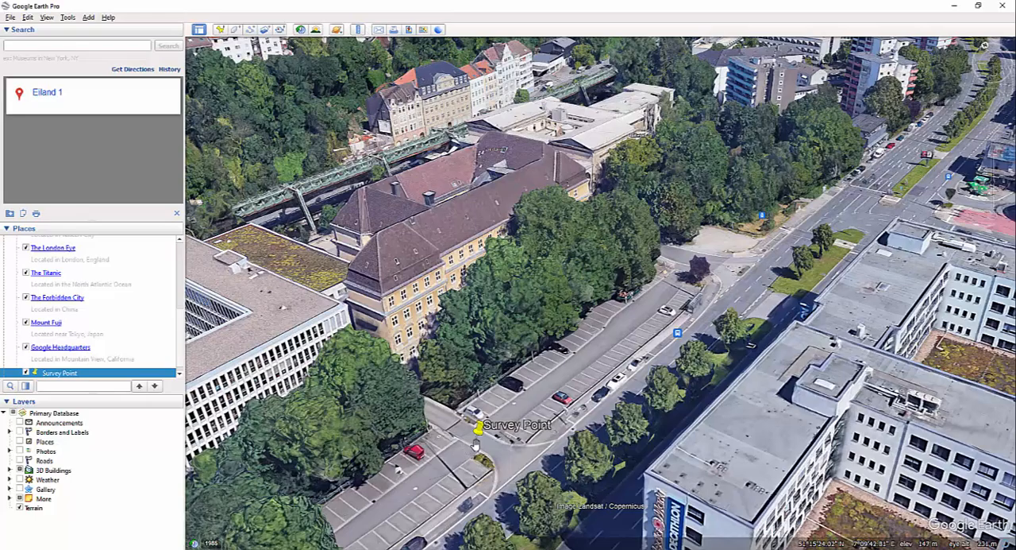
Step: Inspect the Survey Point placemark's position relative to the surrounding buildings and road from several angles
scroll(480, 440, "up", 1)
scroll(480, 440, "up", 2)
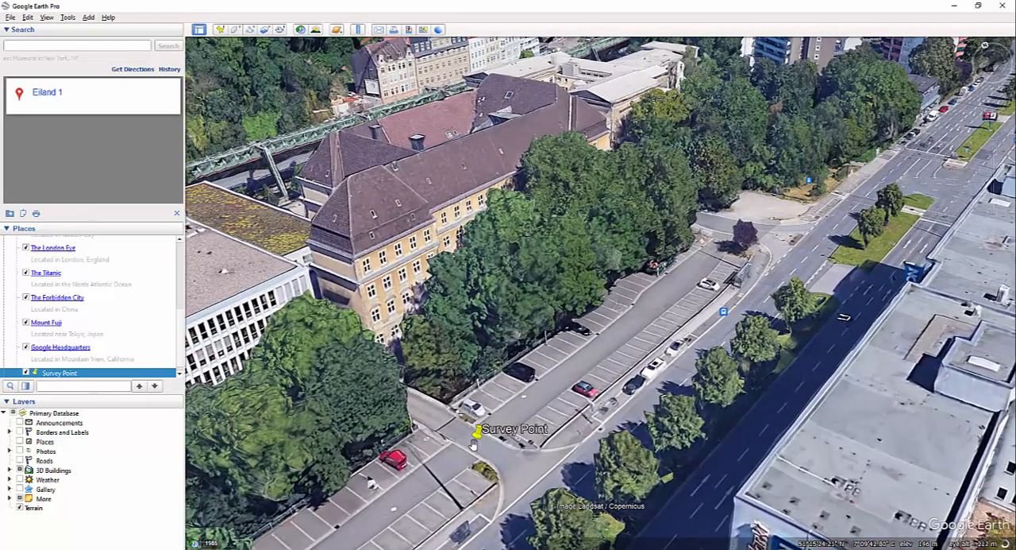
scroll(493, 449, "down", 2)
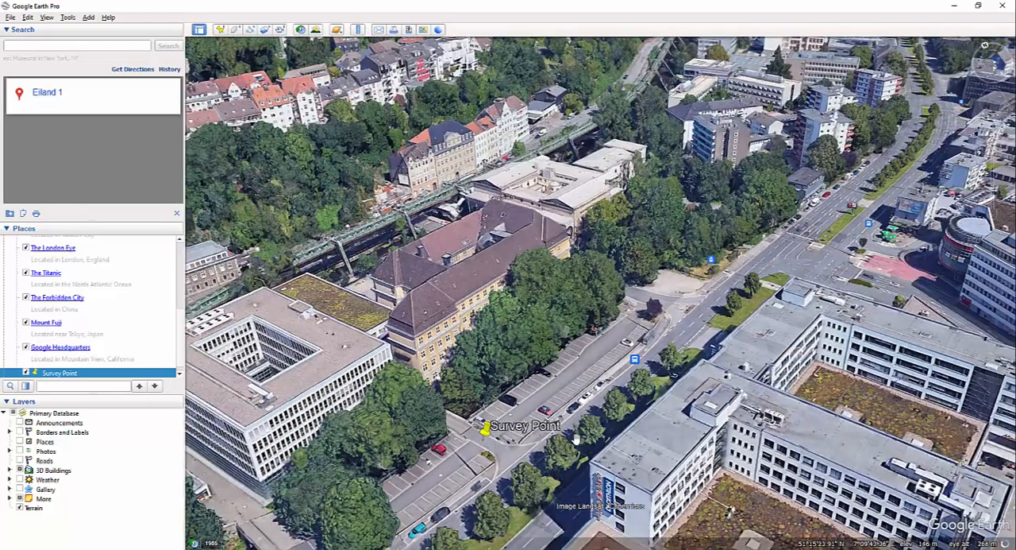
middle_click_drag(576, 423, 814, 375)
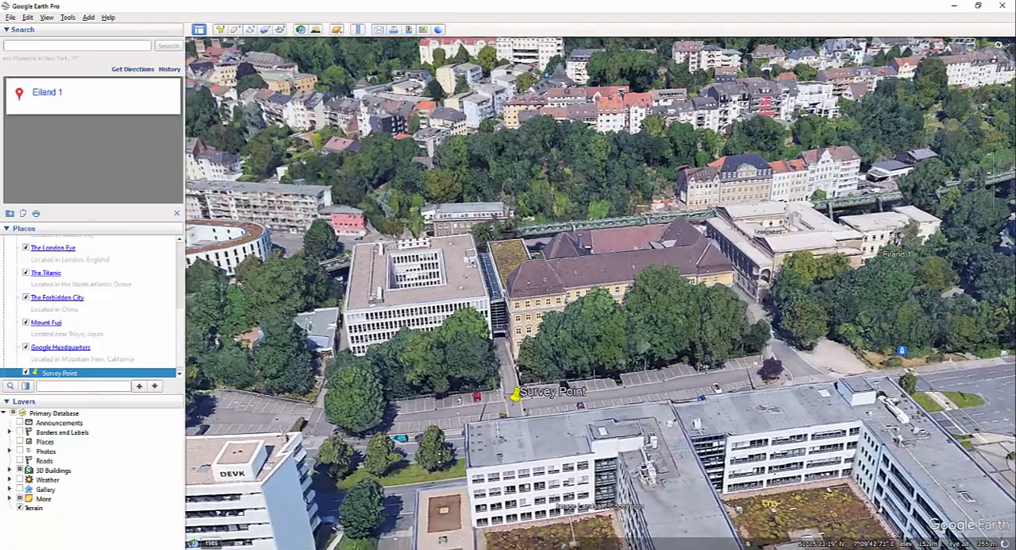
middle_click_drag(470, 387, 451, 400)
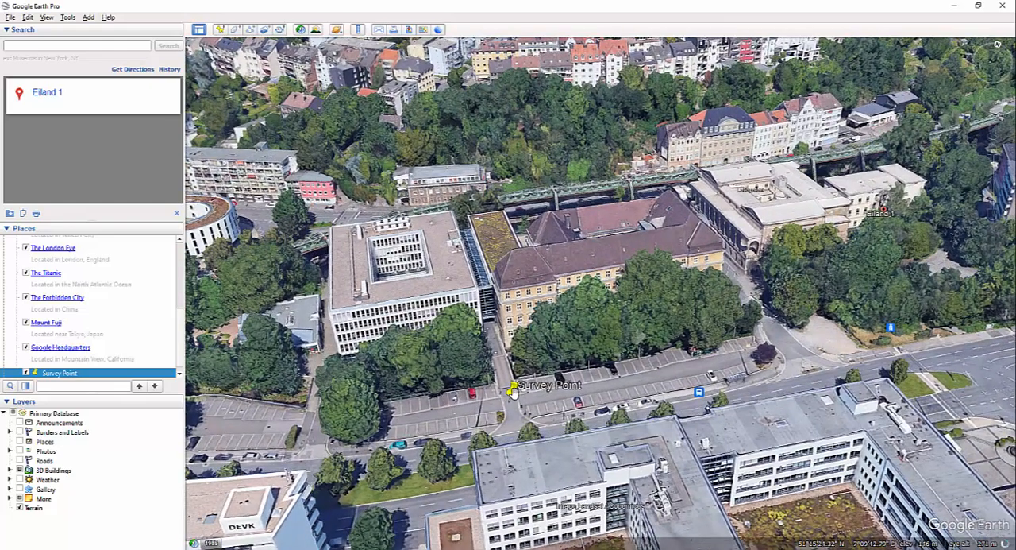
left_click_drag(514, 392, 518, 402)
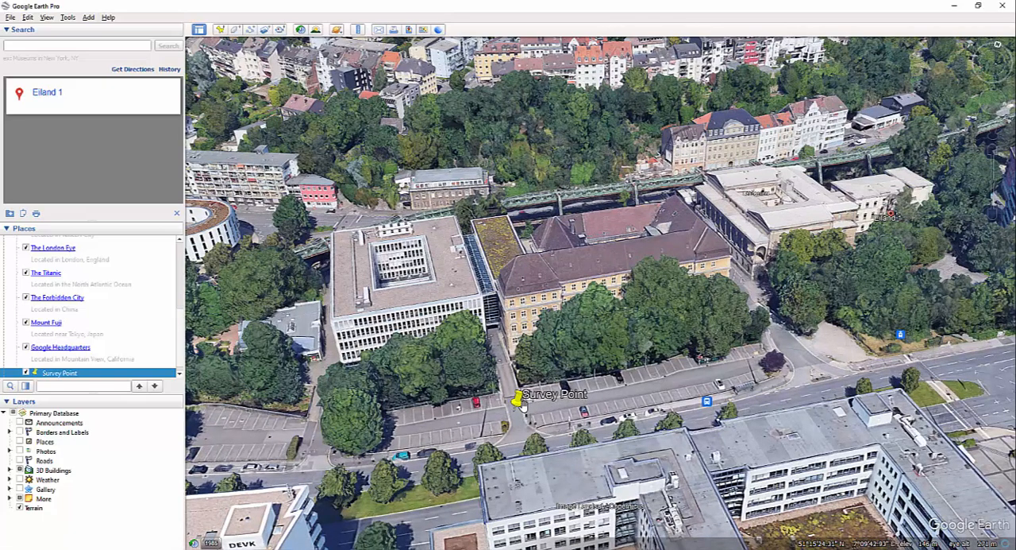
Step: Switch to Revit and show the area around the survey point in the Erdgeschoss - Jahr 1 floor plan
key("alt+Tab")
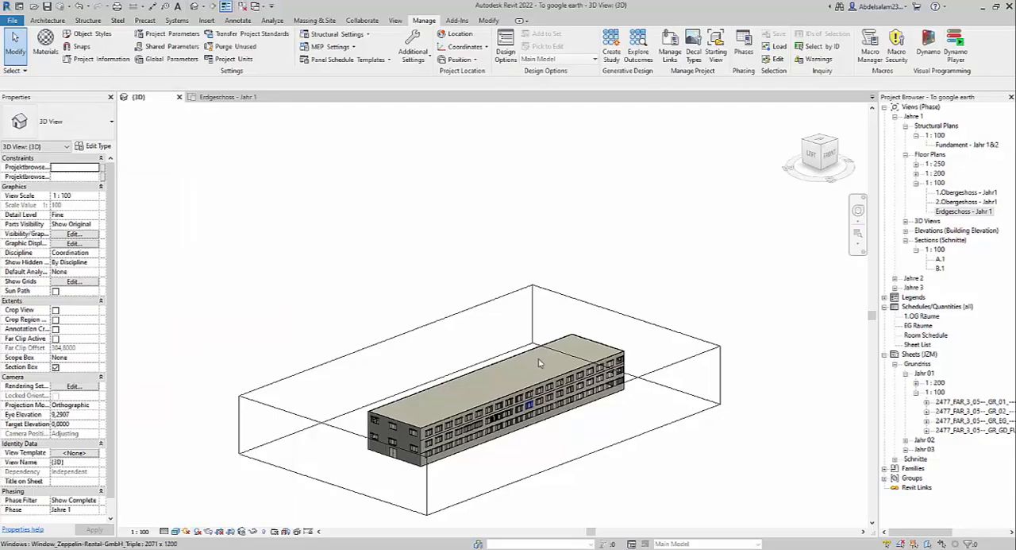
left_click(235, 96)
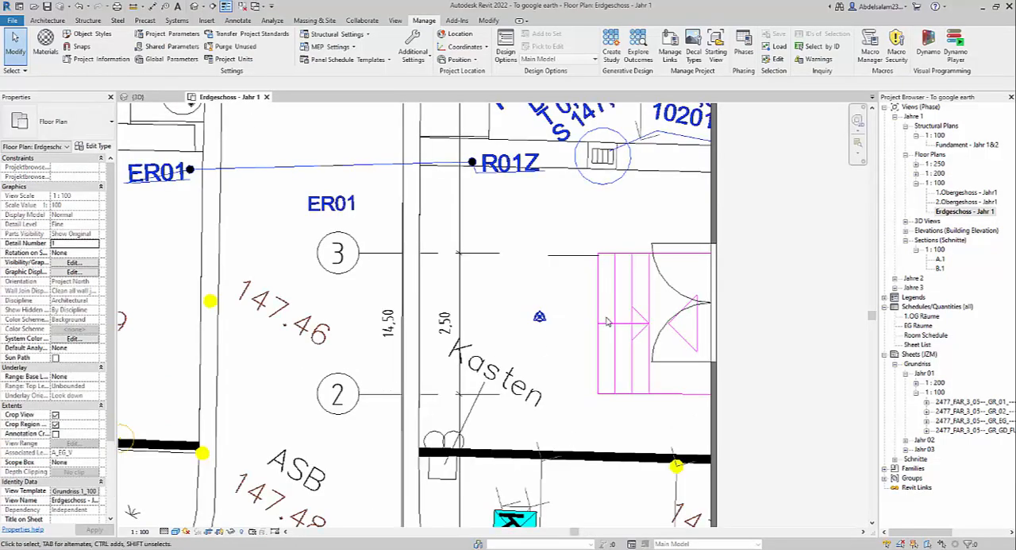
scroll(647, 362, "down", 2)
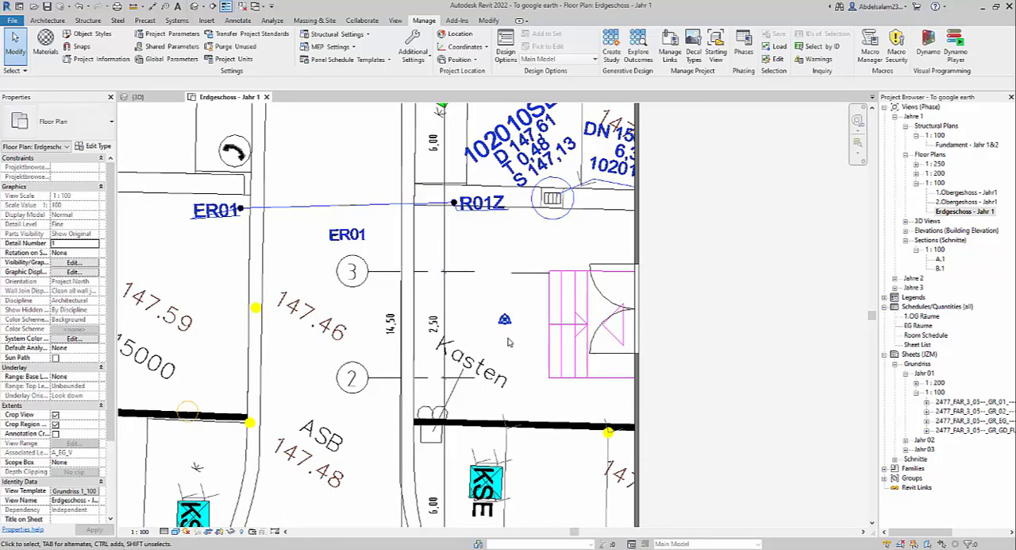
key("m")
key("v")
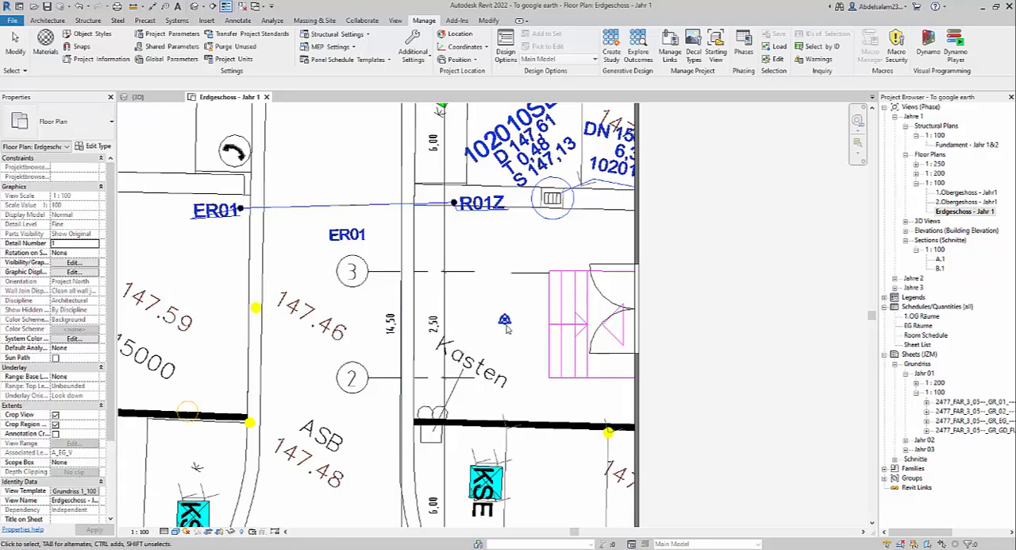
key("Escape")
Step: Move the project base point and survey point together 4.12 m horizontally, away from the entrance stairs onto the driveway between grids 2 and 3
left_click(526, 303)
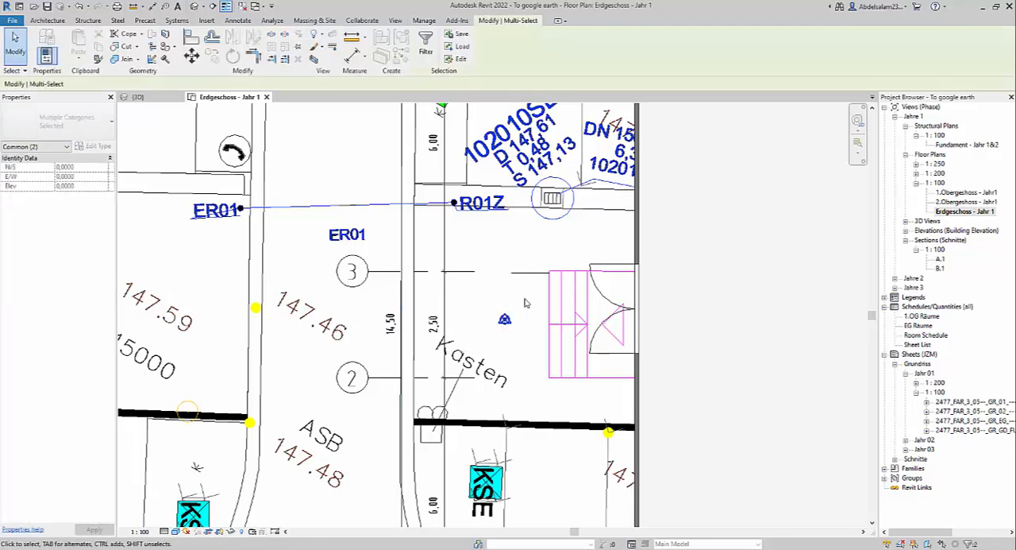
key("m")
key("v")
left_click(505, 318)
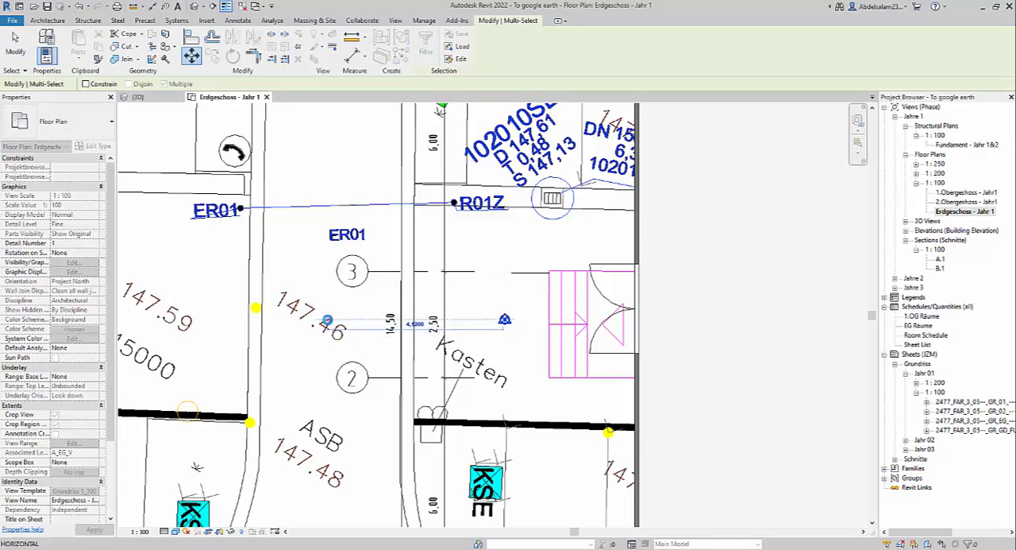
left_click(327, 319)
key("Escape")
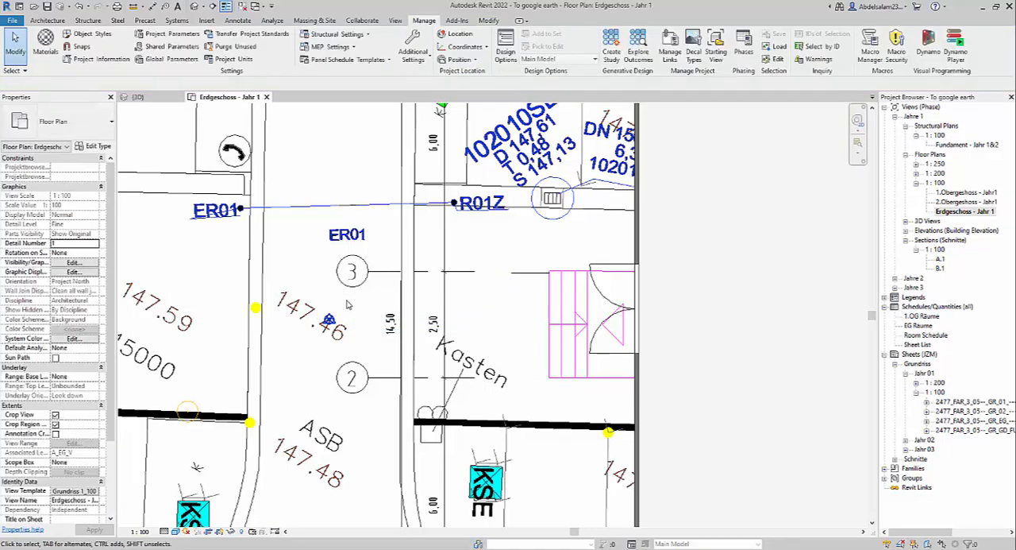
Step: Compare the moved point's position in the floor plan with the Survey Point placemark in Google Earth Pro, then return to Revit
scroll(353, 300, "down", 4)
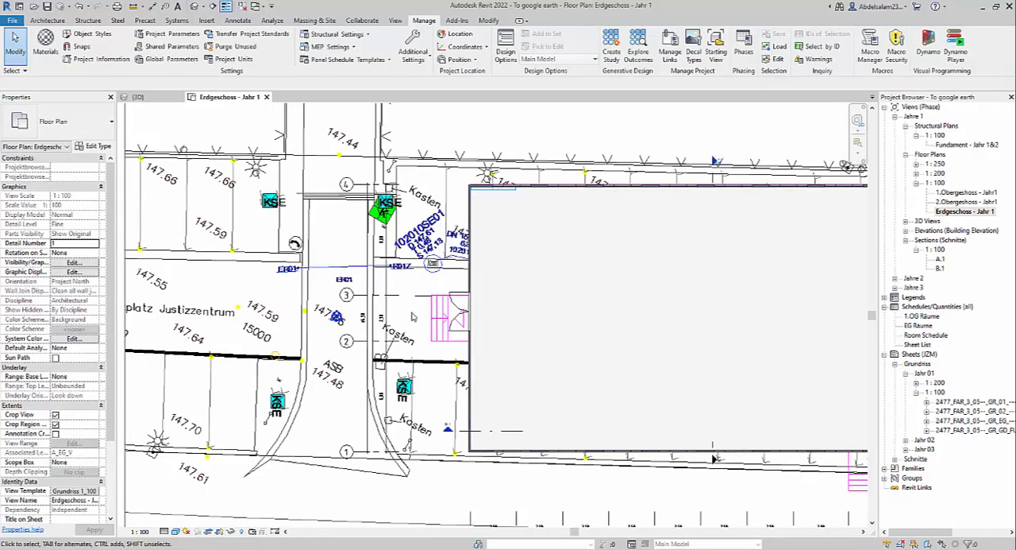
middle_click_drag(376, 304, 343, 293)
middle_click_drag(510, 249, 501, 247)
middle_click_drag(295, 325, 293, 323)
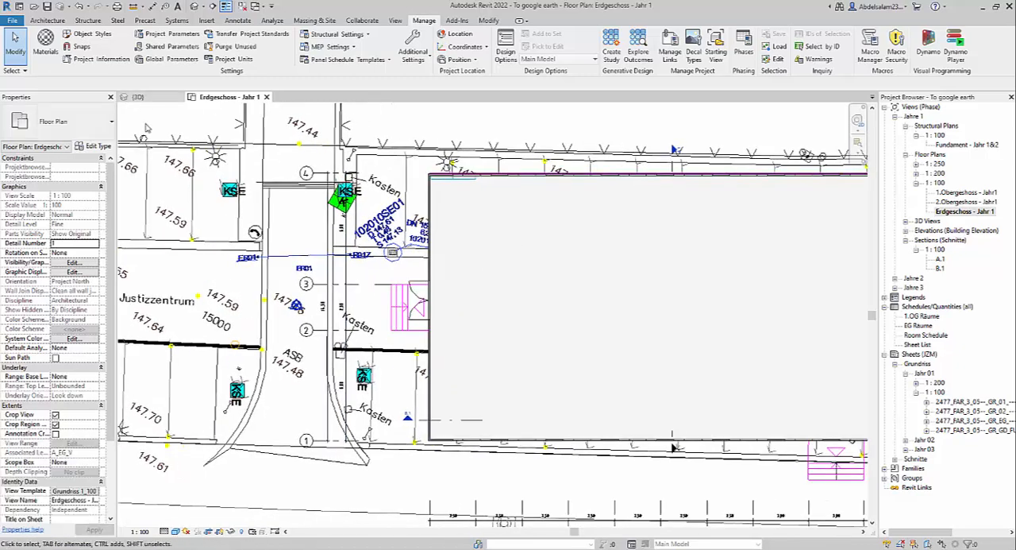
key("alt+Tab")
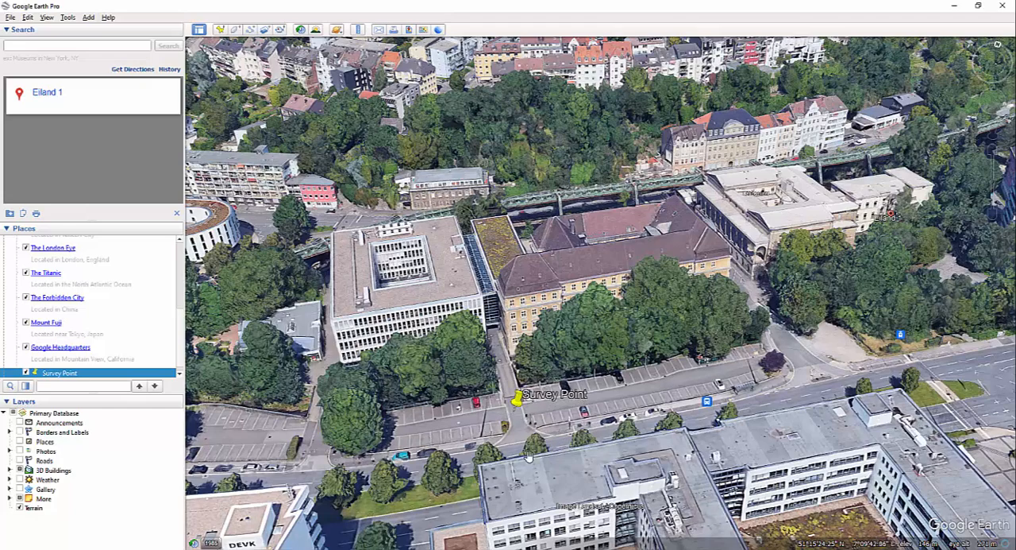
mouse_move(505, 548)
left_click(505, 512)
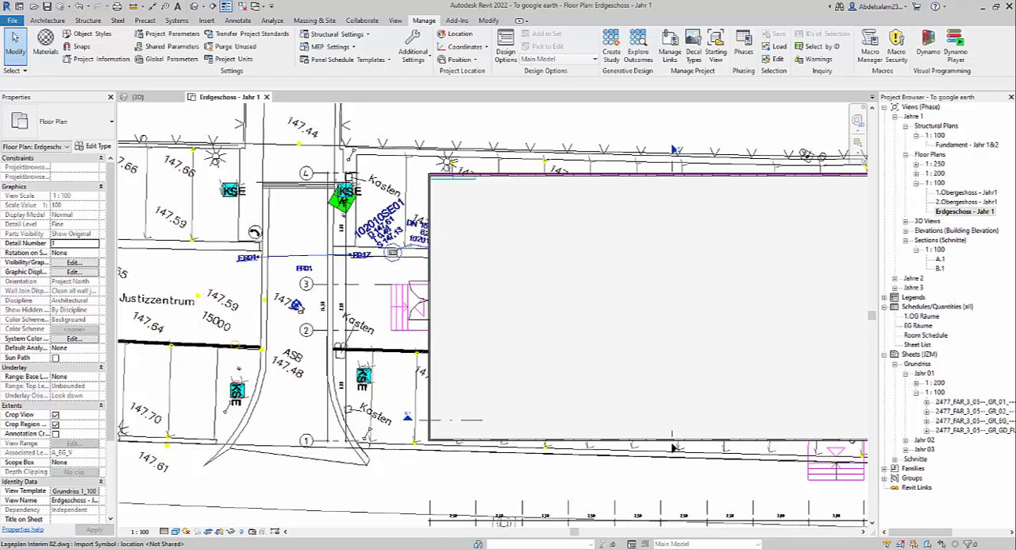
Step: Open the 3D view and centre the building model in it
left_click(141, 96)
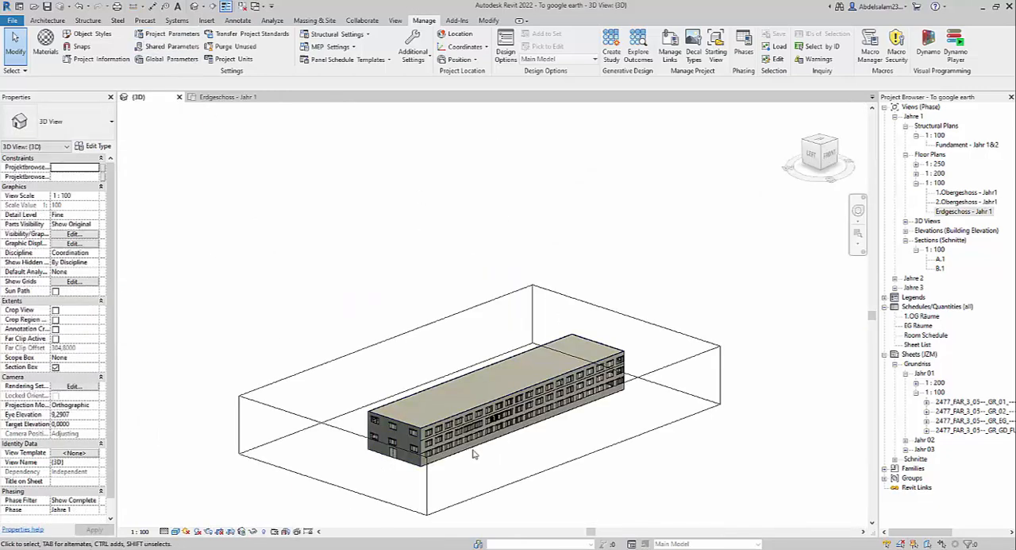
middle_click_drag(472, 454, 427, 355)
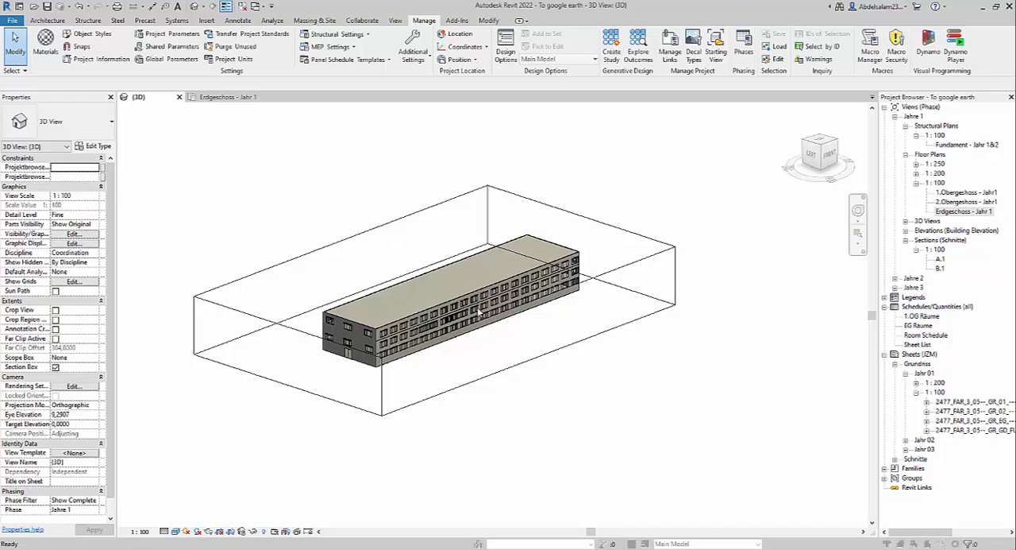
key("v")
key("v")
scroll(341, 305, "down", 5)
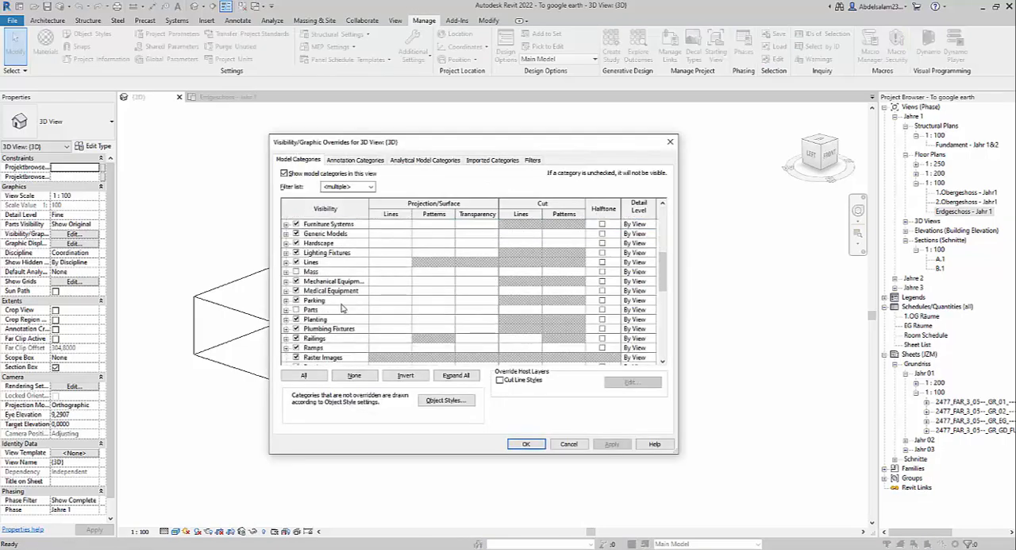
scroll(341, 307, "up", 2)
left_click(673, 143)
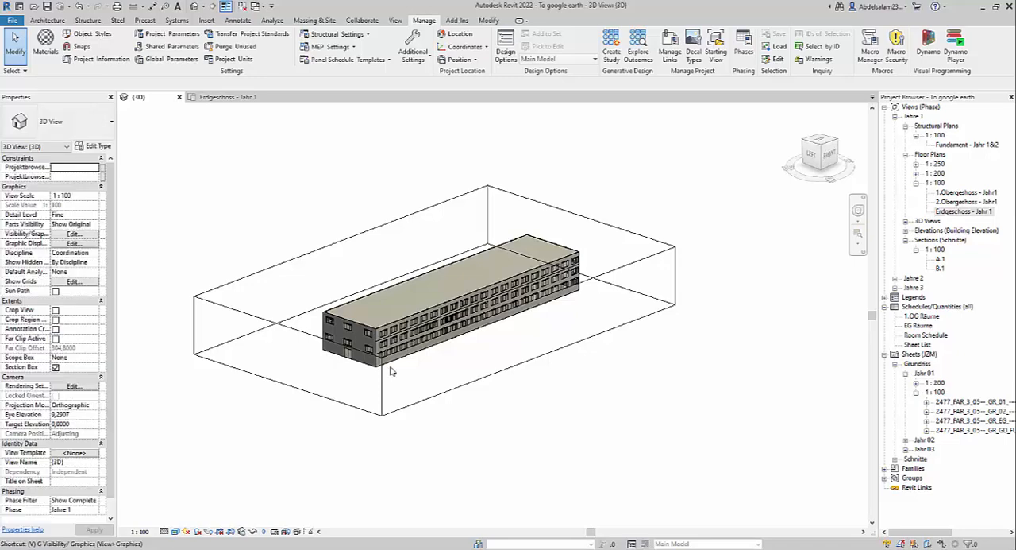
Step: Turn on the visibility of the Project Base Point and Survey Point under the Site category for the 3D view
key("v")
key("v")
scroll(315, 307, "down", 7)
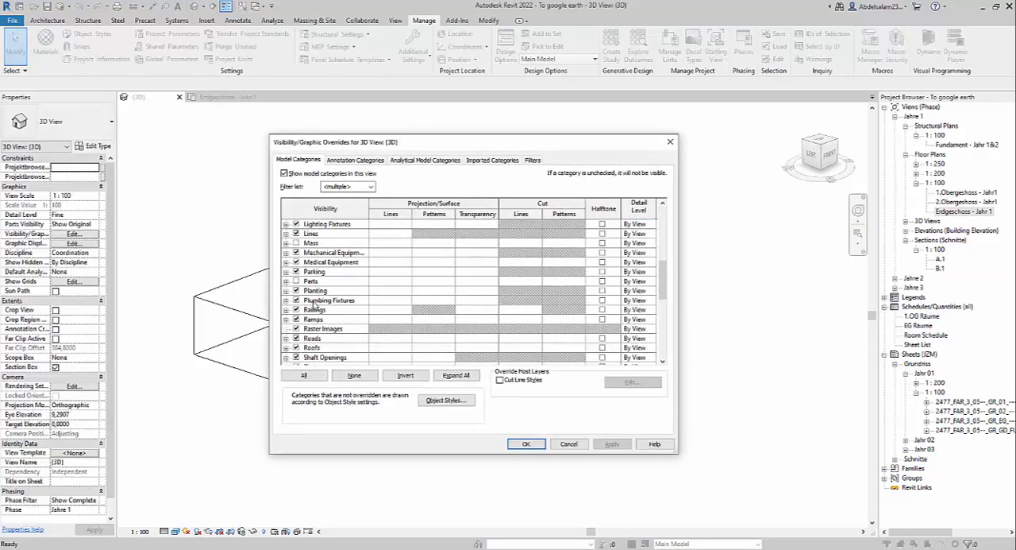
scroll(314, 306, "up", 1)
left_click(287, 291)
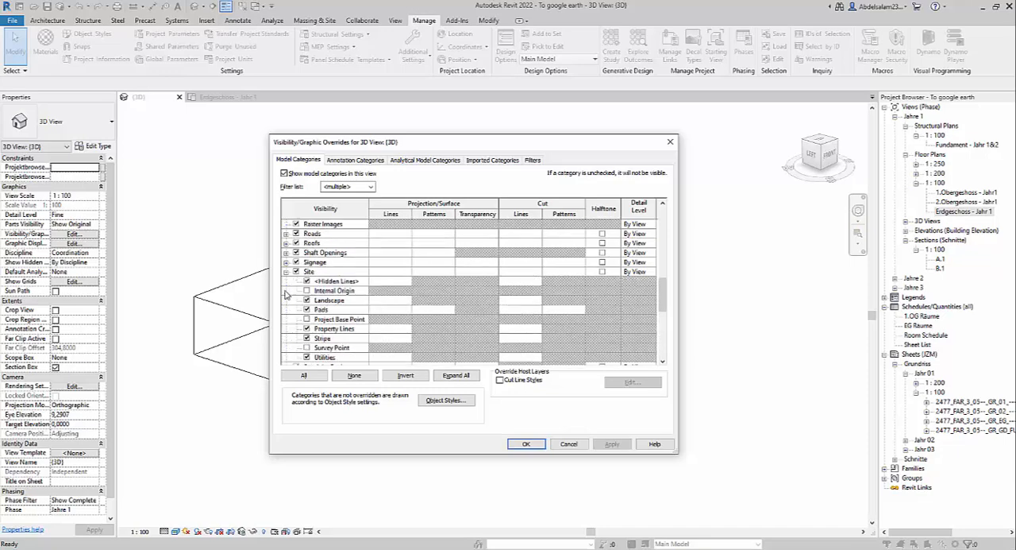
left_click(306, 318)
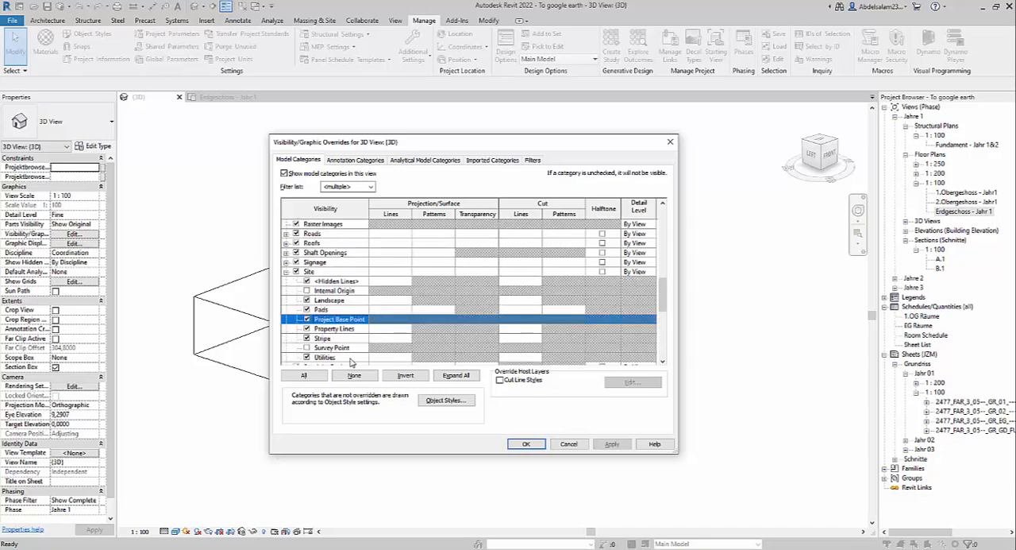
left_click(306, 347)
left_click(527, 444)
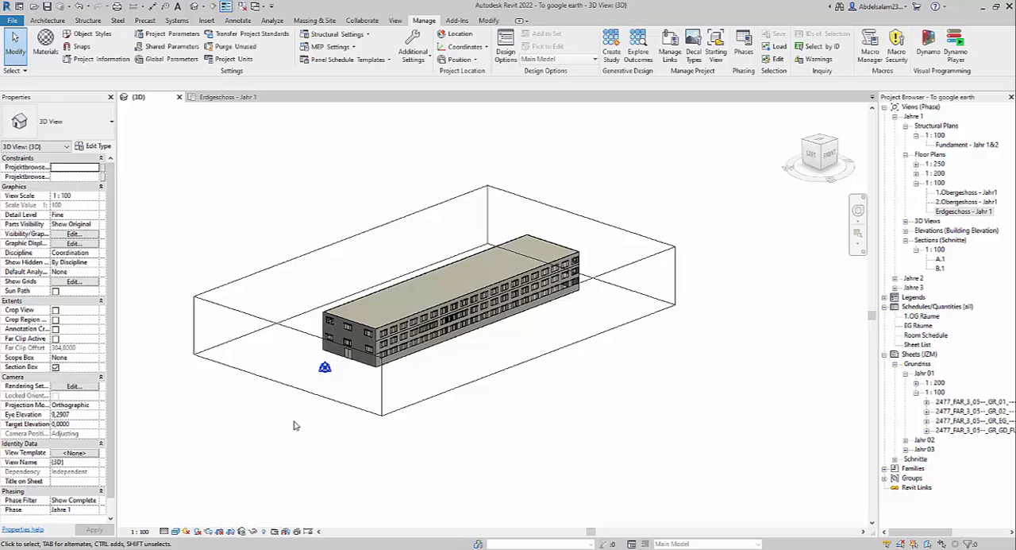
Step: Check the points' location beside the building in the 3D view against the Erdgeschoss - Jahr 1 floor plan
left_click_drag(293, 421, 331, 434)
left_click(243, 100)
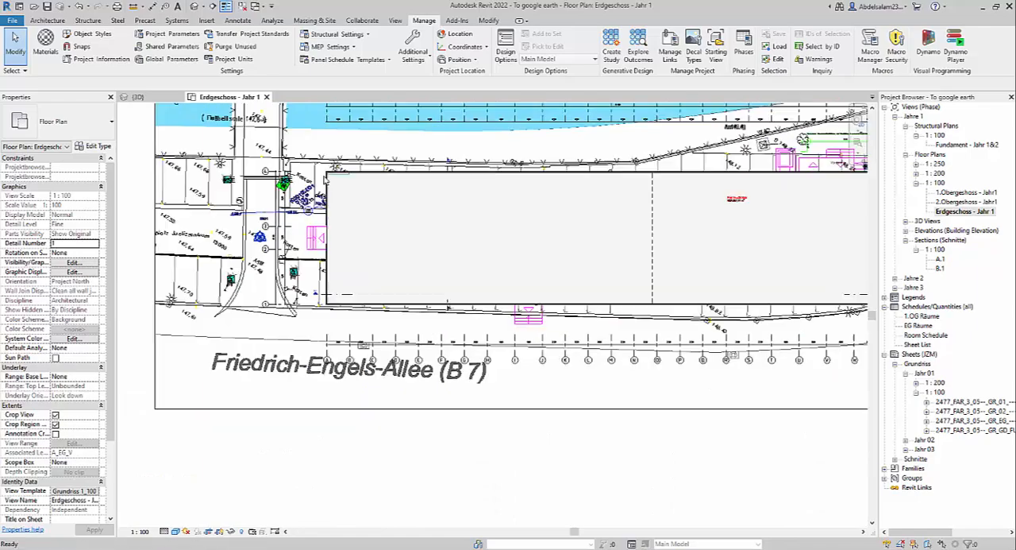
left_click(137, 96)
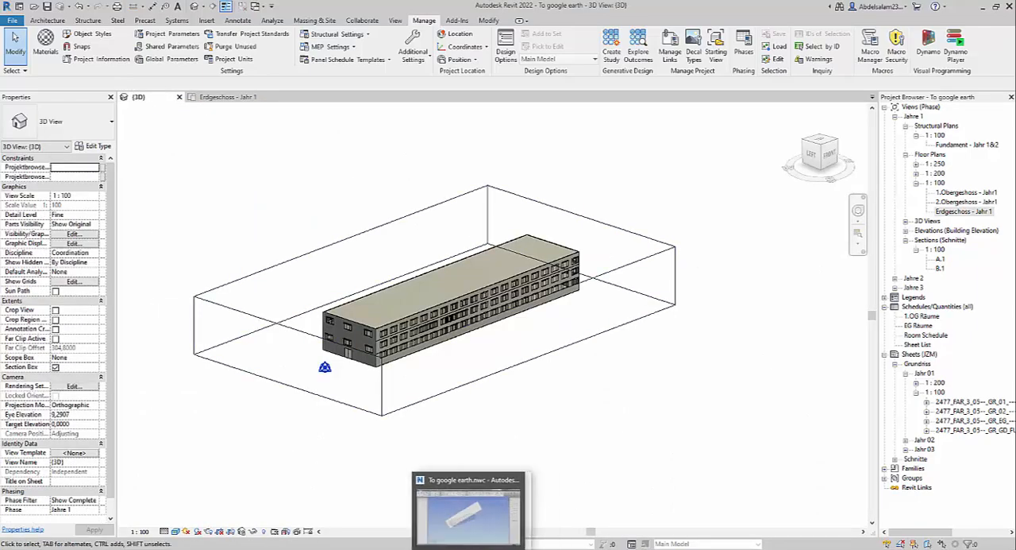
Step: Switch to Google Earth Pro and examine the orientation of the site around the Survey Point placemark relative to north
left_click(433, 548)
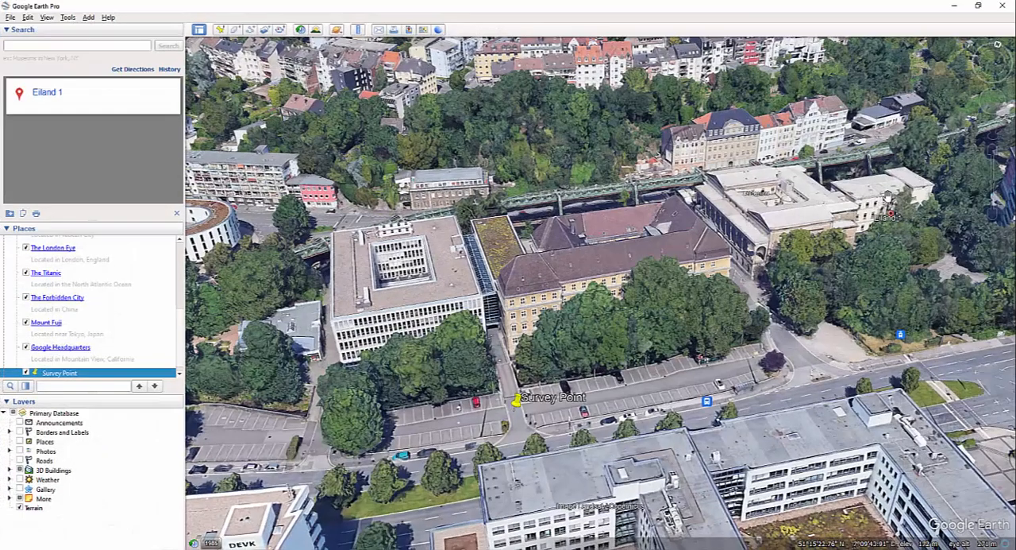
left_click(998, 45)
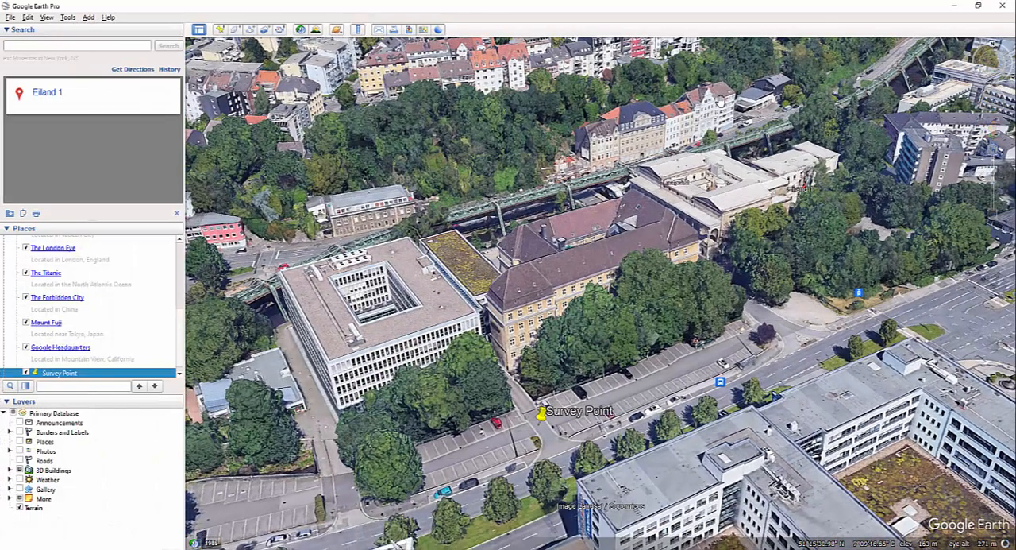
middle_click_drag(645, 160, 640, 71)
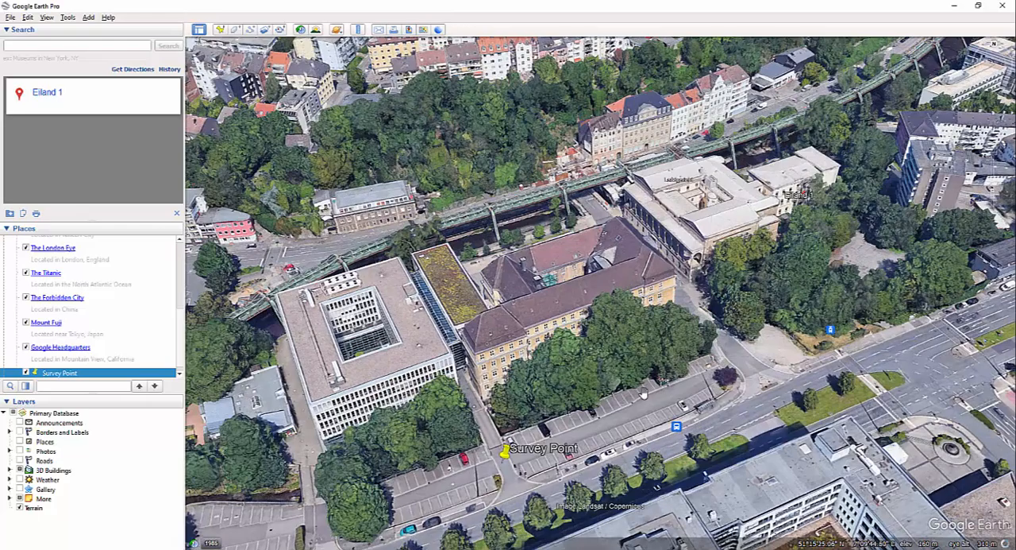
scroll(640, 243, "down", 3)
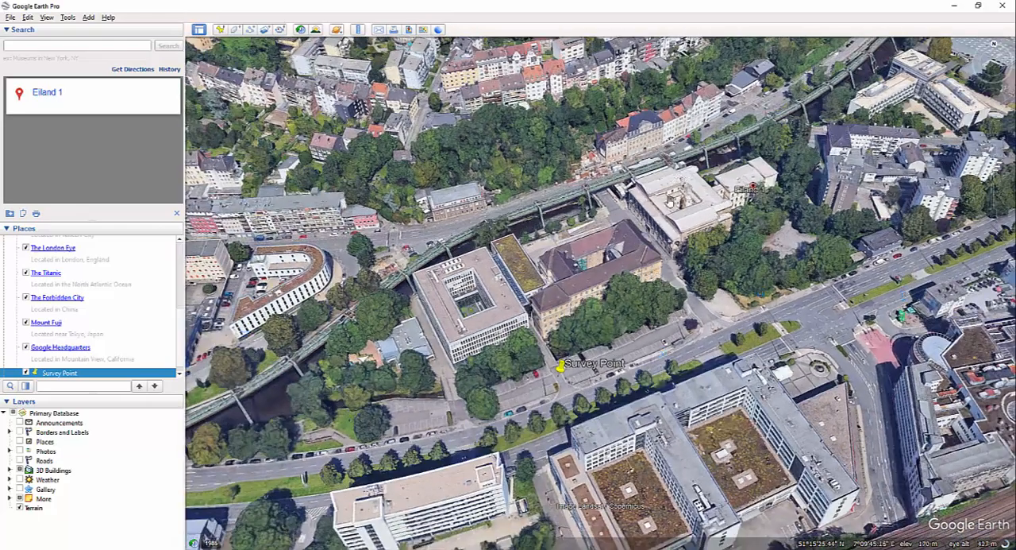
middle_click_drag(671, 201, 670, 187)
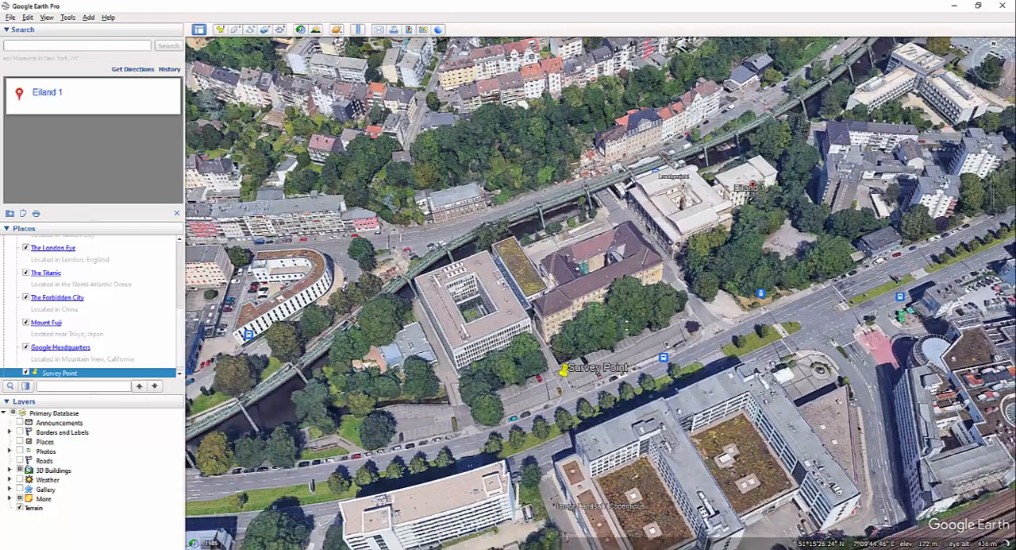
middle_click_drag(632, 357, 639, 245)
middle_click_drag(638, 281, 772, 120)
mouse_move(992, 48)
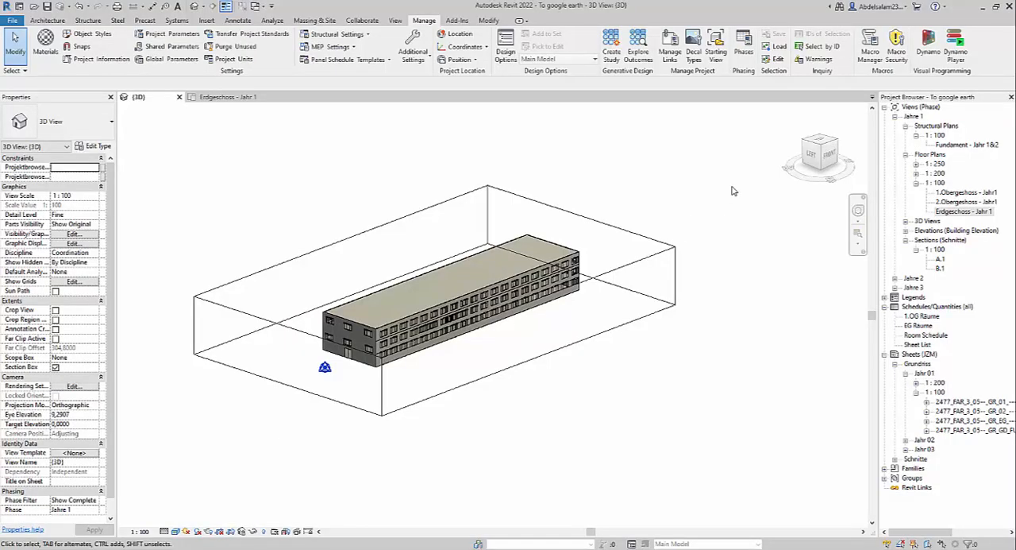
Step: Switch to Revit and orient the 3D view to the top with the building's long side horizontal
left_click(821, 144)
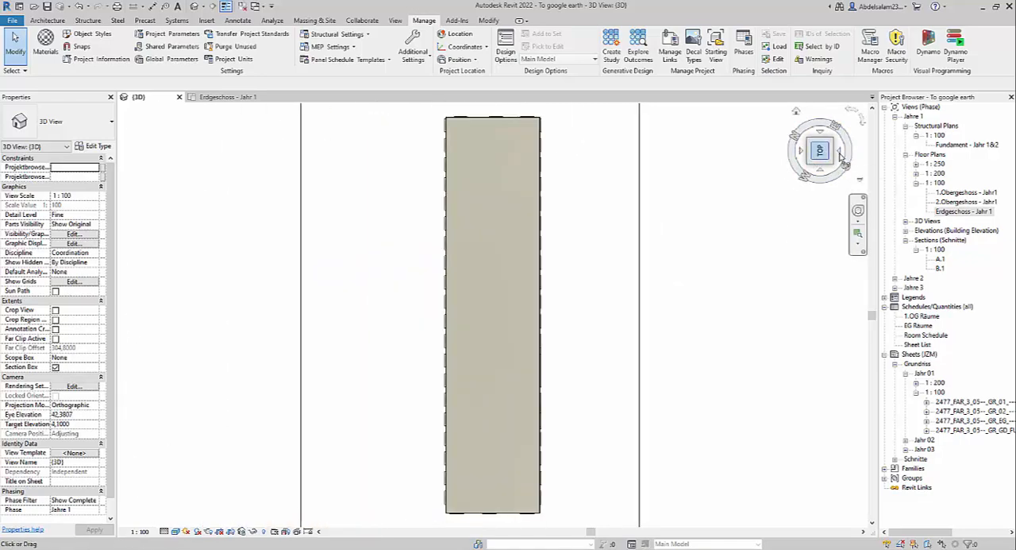
left_click(853, 110)
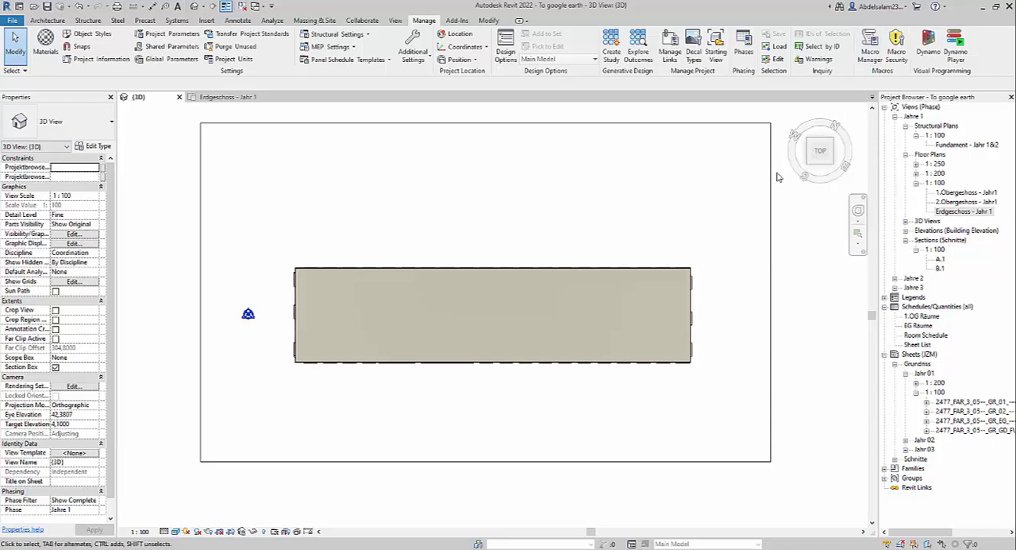
middle_click_drag(734, 368, 814, 370, "shift")
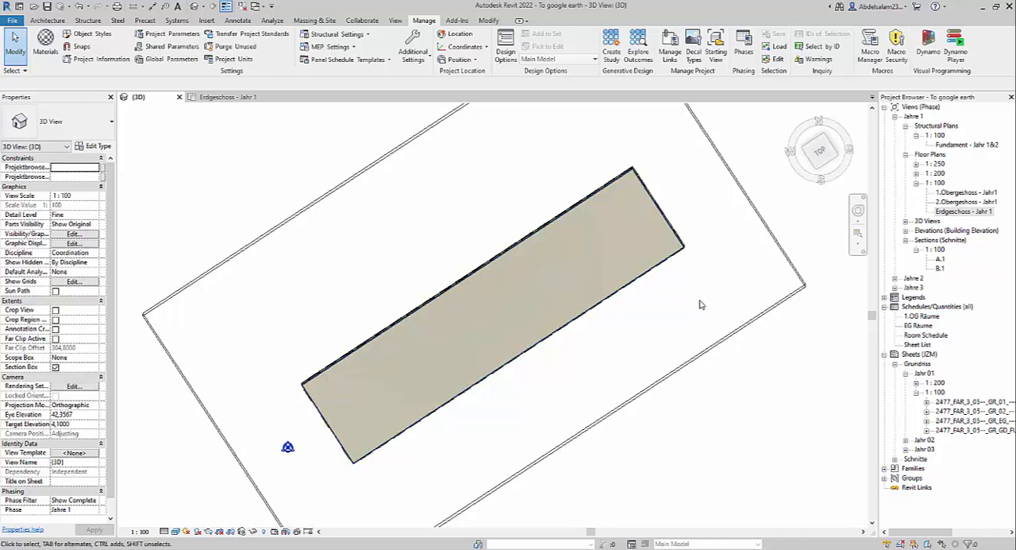
left_click(822, 152)
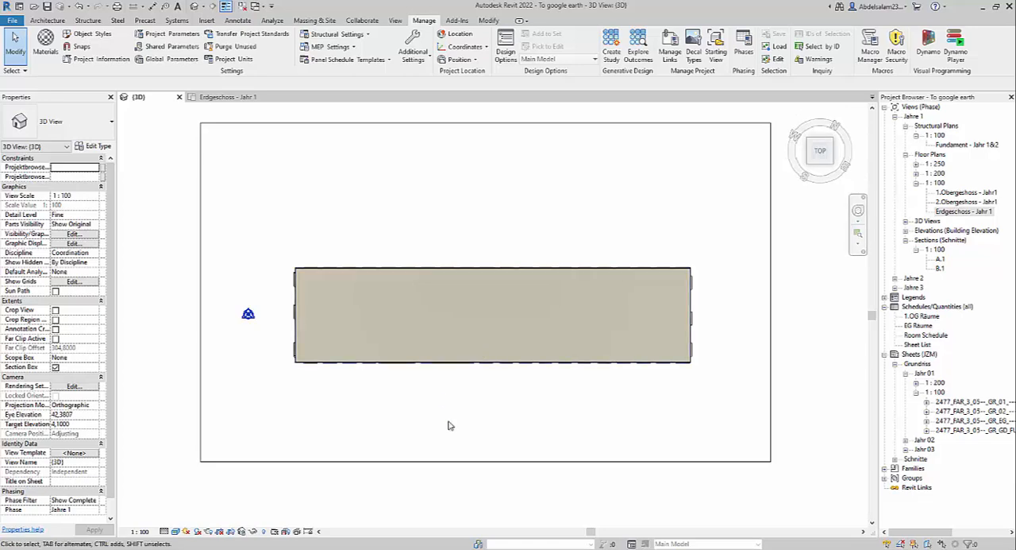
Step: Select the coinciding points beside the building and filter out the Survey Point to keep only the Project Base Point selected
left_click(453, 288)
left_click(468, 413)
scroll(248, 313, "up", 2)
left_click_drag(209, 363, 285, 278)
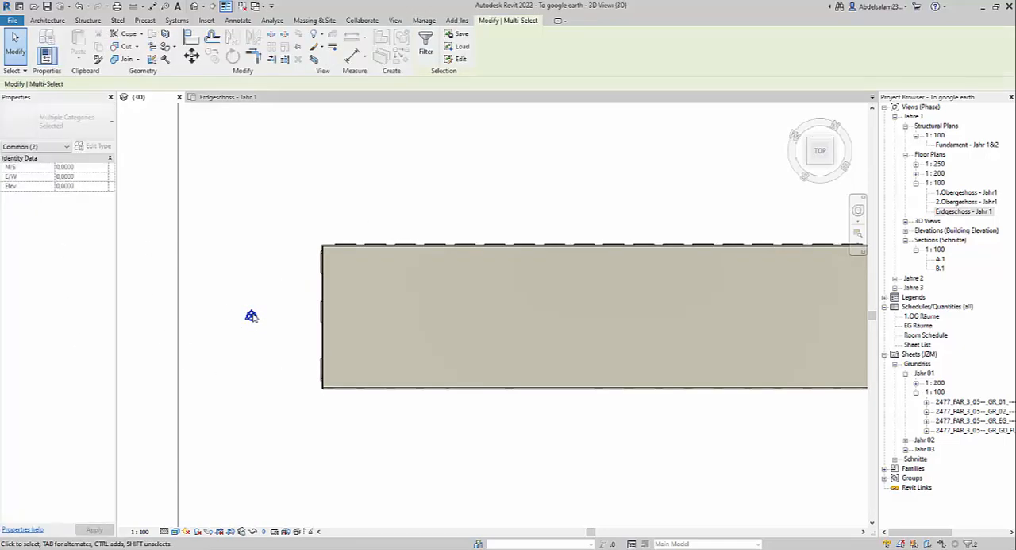
left_click(969, 543)
left_click(413, 220)
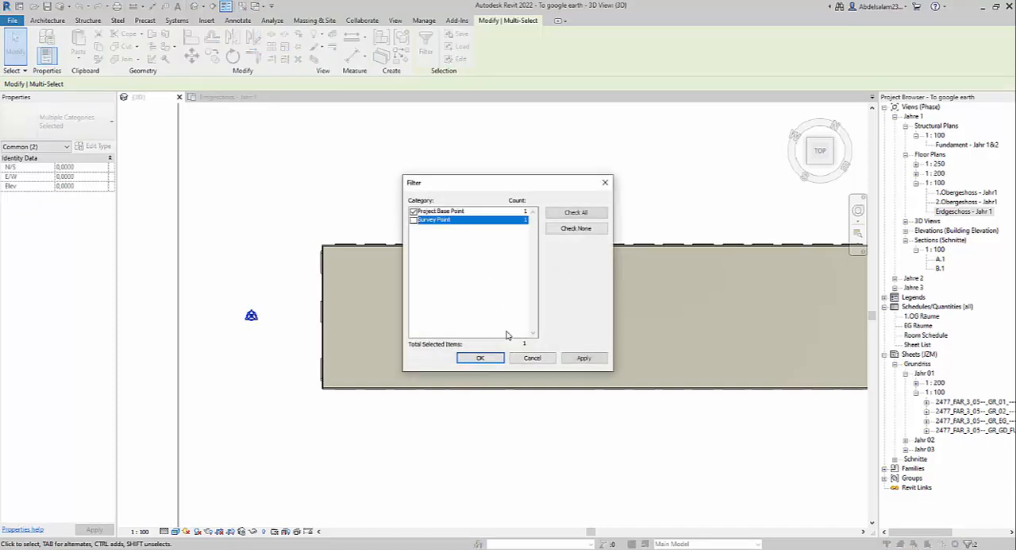
left_click(486, 358)
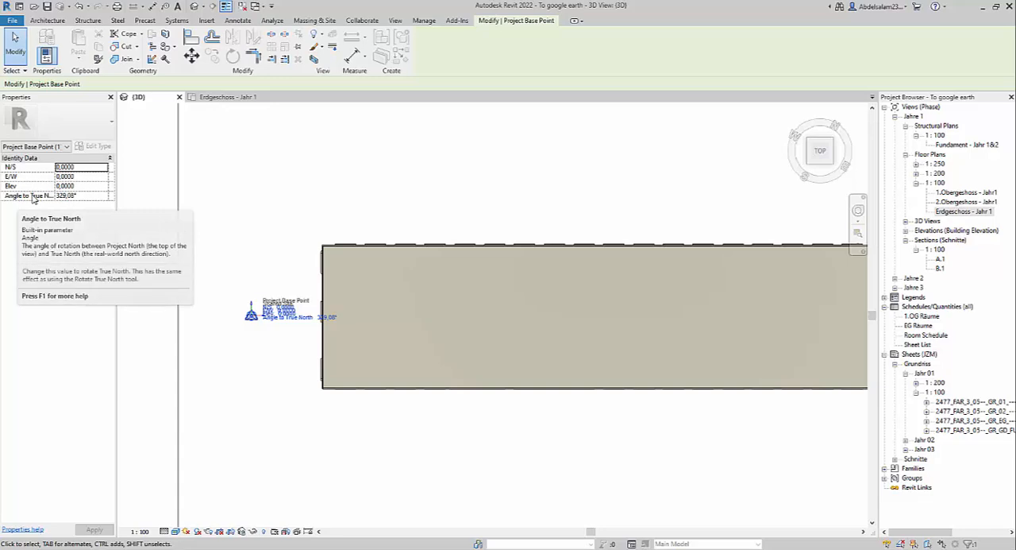
Step: Check the Project Base Point's Angle to True North and compare the building's orientation with the Erdgeschoss - Jahr 1 floor plan
left_click(86, 197)
left_click_drag(87, 196, 61, 196)
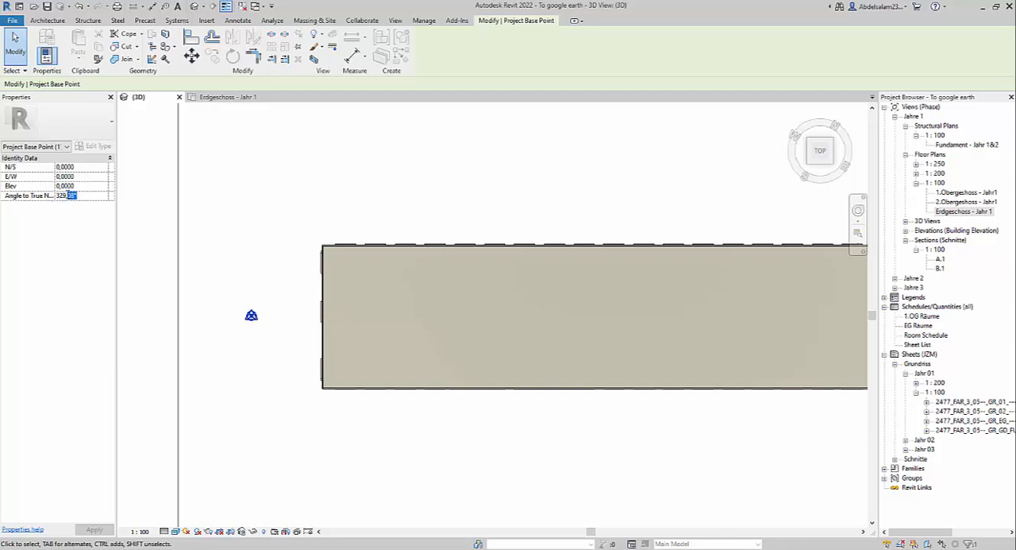
scroll(370, 212, "down", 3)
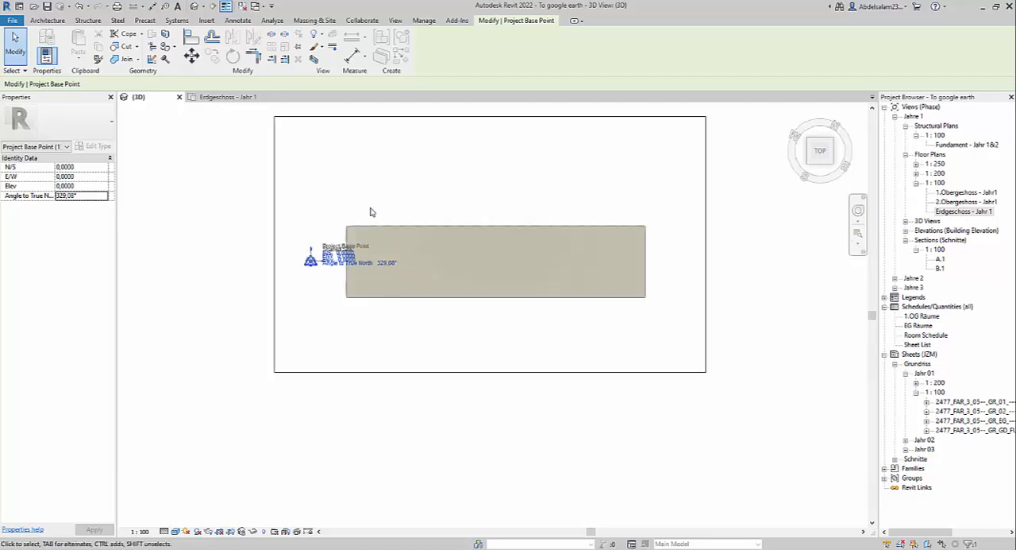
left_click(215, 97)
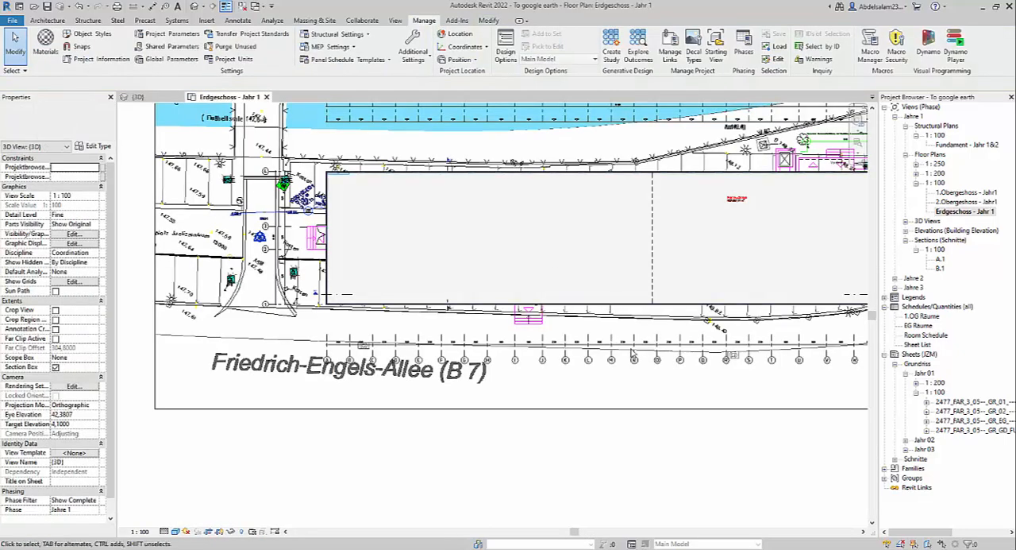
scroll(638, 337, "down", 1)
middle_click_drag(786, 309, 620, 310)
scroll(685, 309, "up", 5)
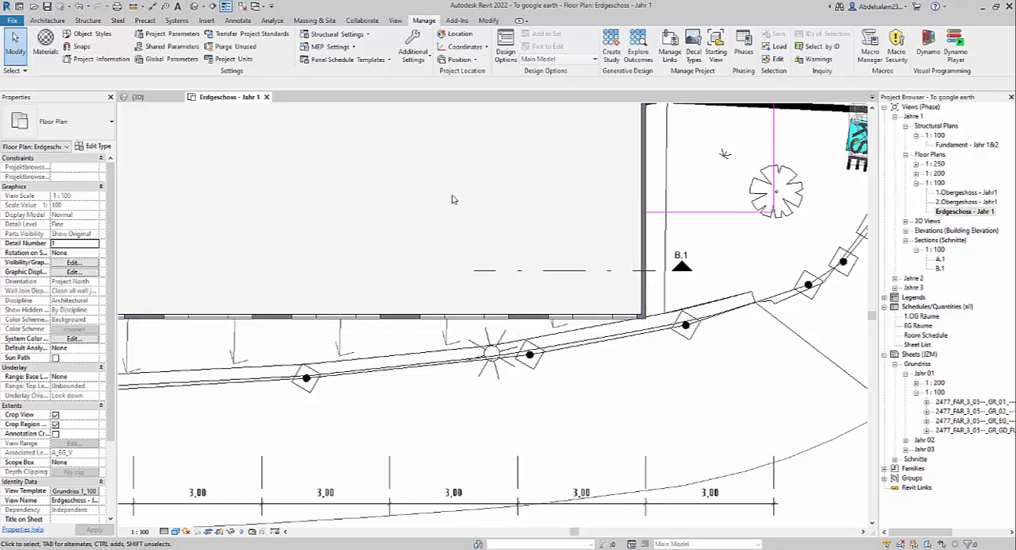
Step: From an angled 3D view of the building, start an NWC export with the existing To google earth file as the target
left_click(136, 96)
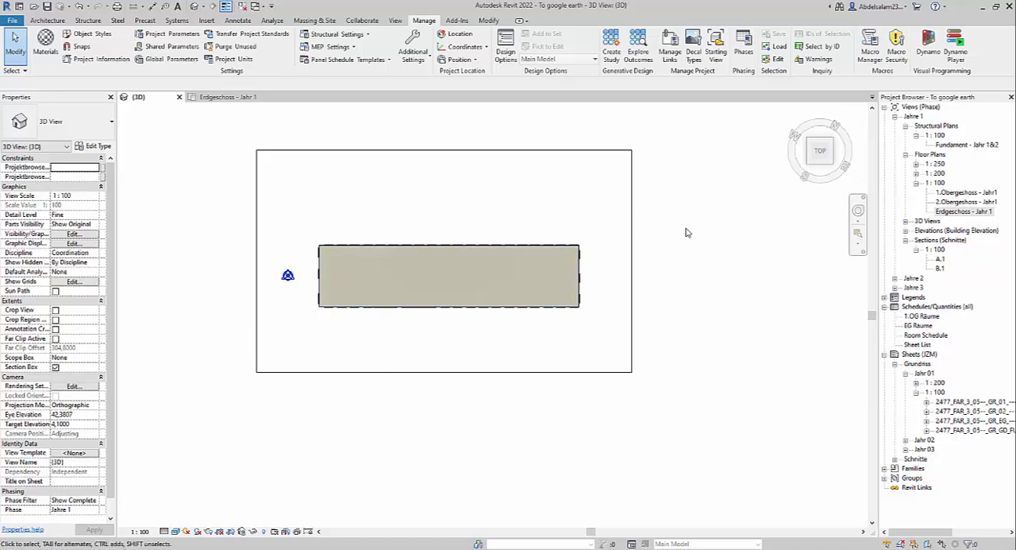
scroll(523, 388, "down", 1)
middle_click_drag(524, 391, 581, 147, "shift")
scroll(357, 349, "up", 4)
scroll(359, 351, "up", 4)
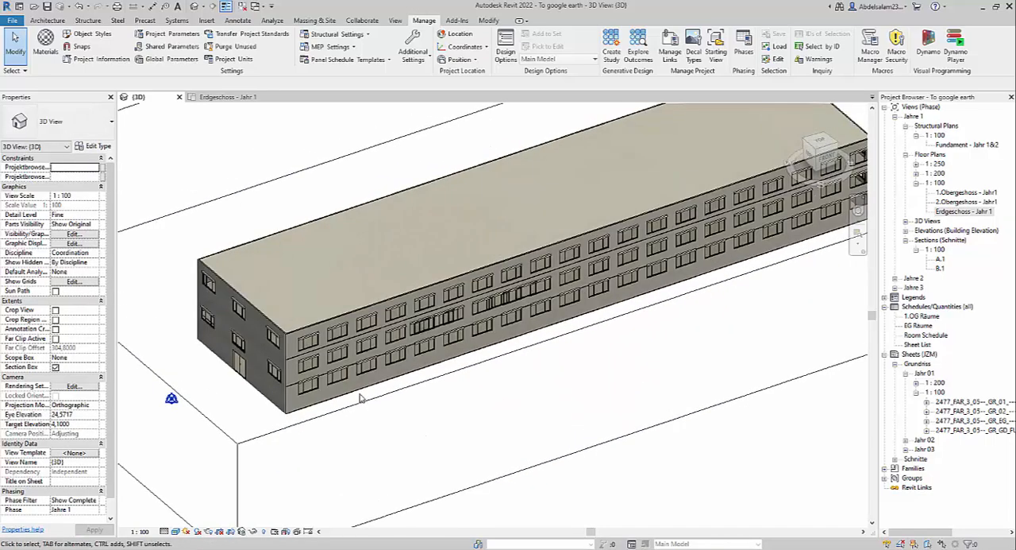
scroll(429, 405, "down", 4)
scroll(409, 400, "up", 2)
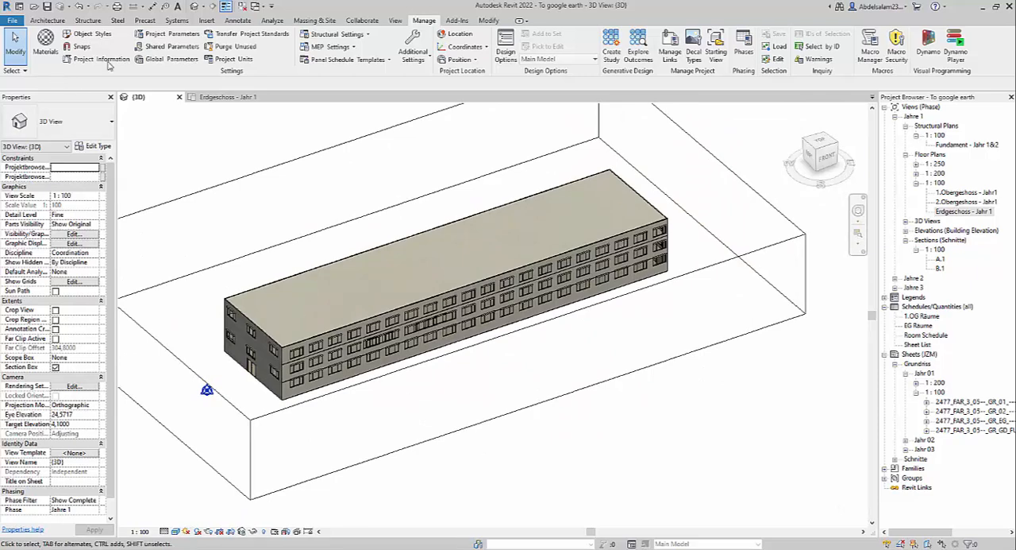
left_click(12, 20)
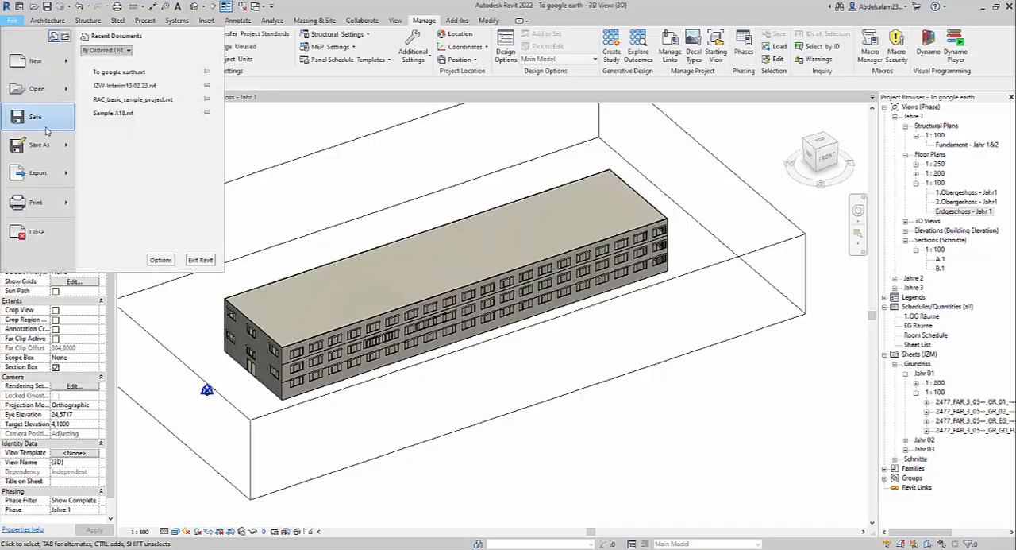
mouse_move(38, 173)
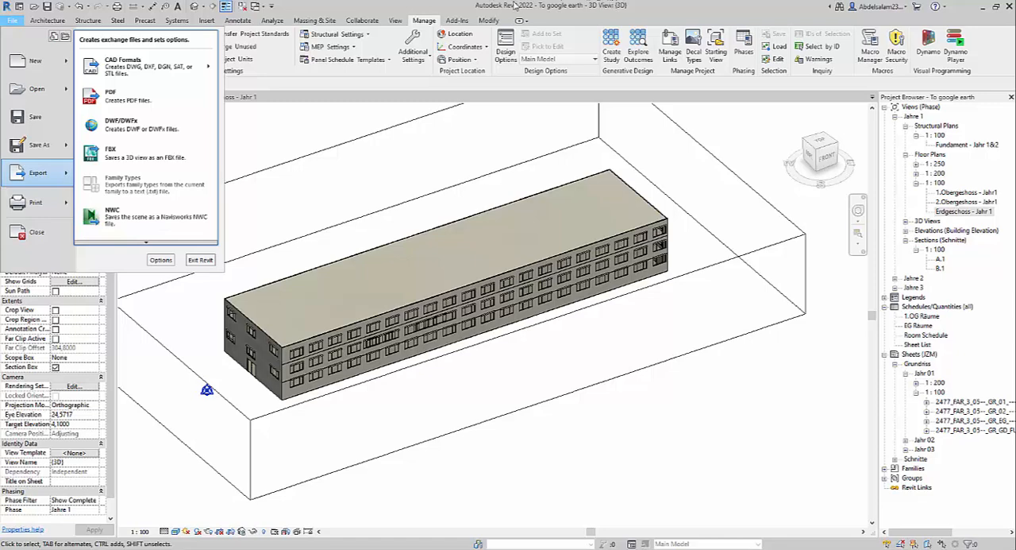
scroll(162, 215, "down", 1)
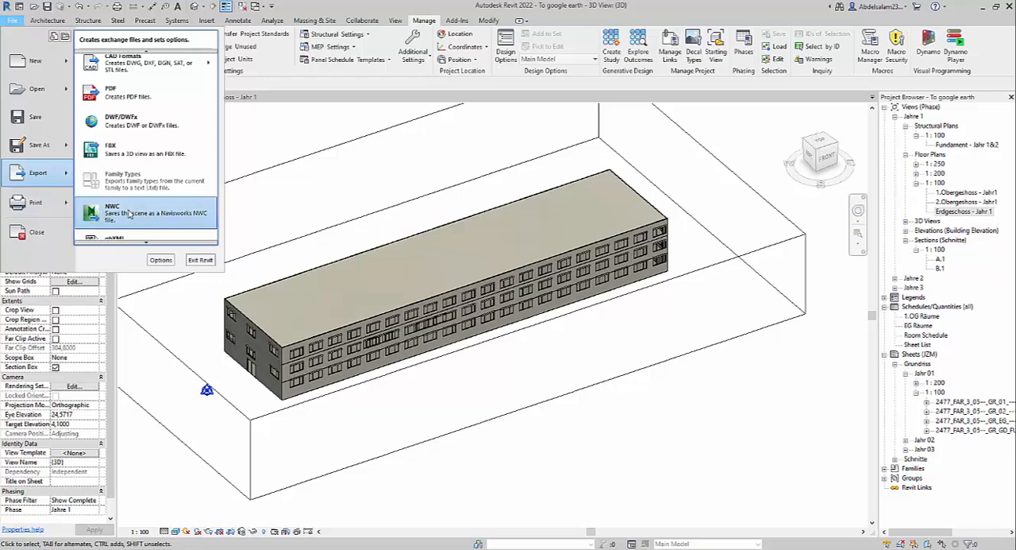
left_click(131, 215)
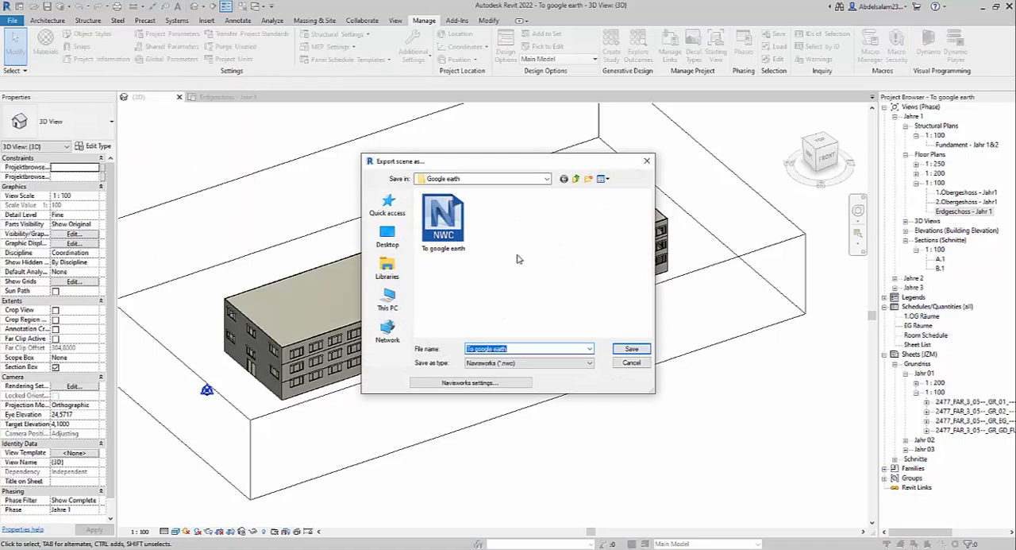
left_click(443, 221)
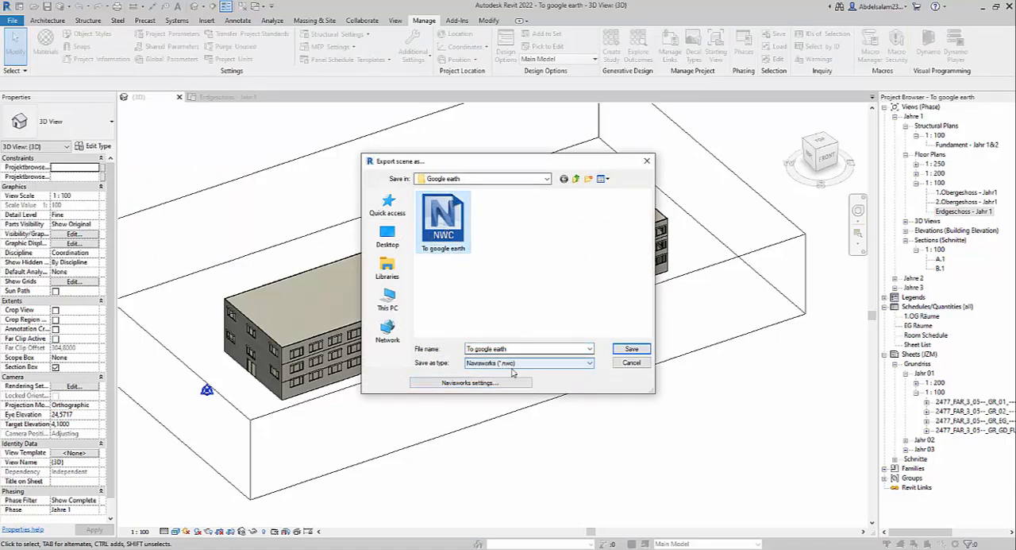
Step: Set the Navisworks export options to Shared coordinates and Current view, and save the export over To google earth.nwc
left_click(459, 388)
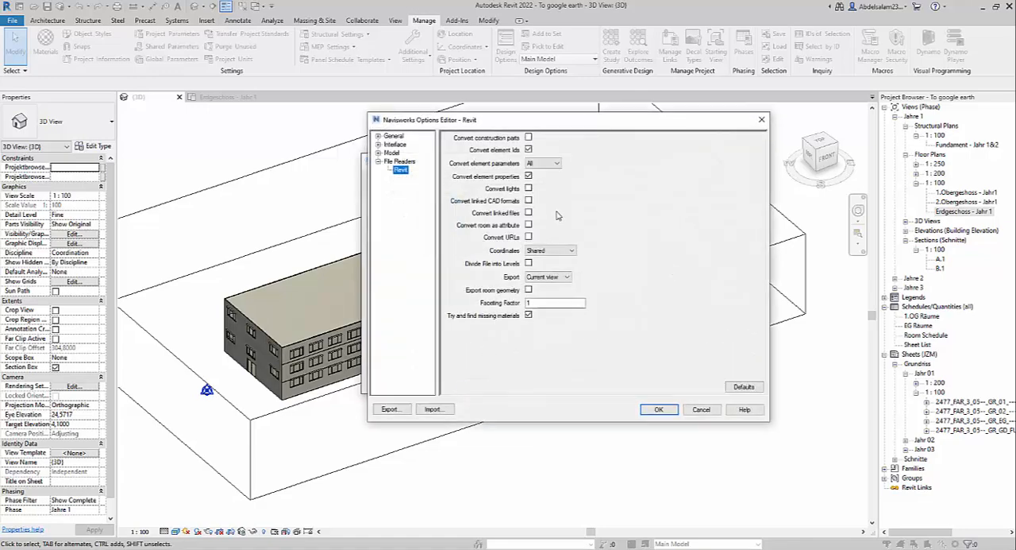
left_click(552, 251)
left_click(547, 260)
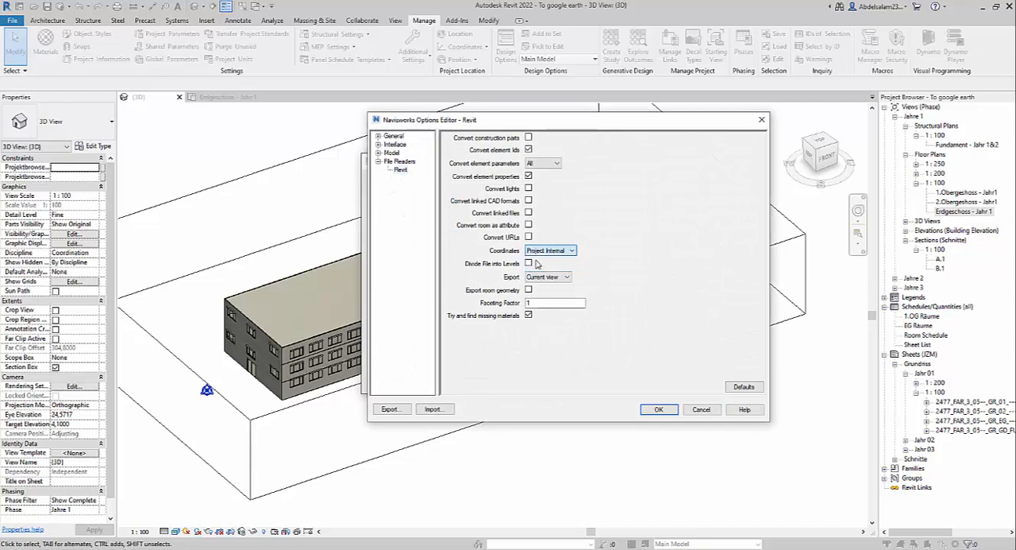
left_click(552, 251)
left_click(540, 267)
left_click(552, 251)
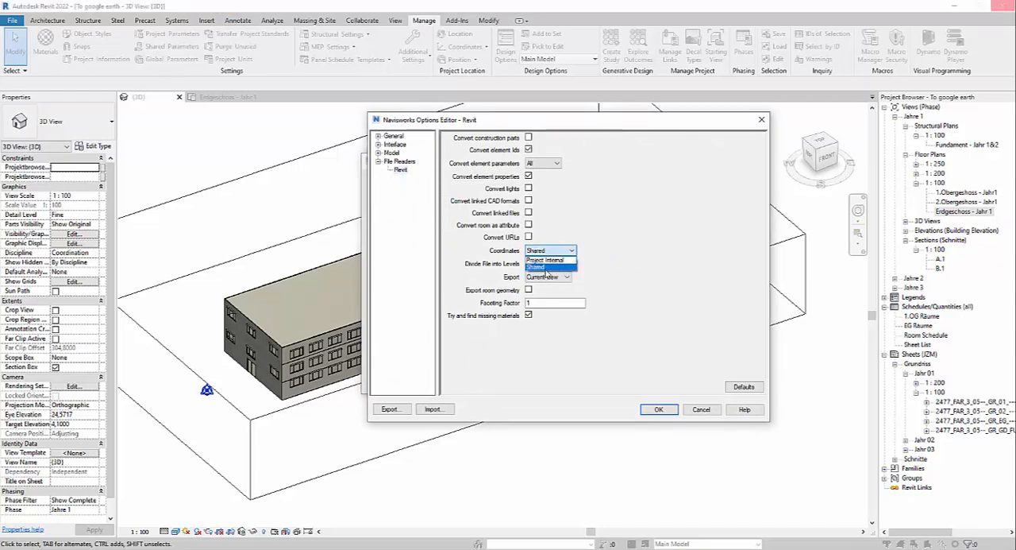
left_click(547, 268)
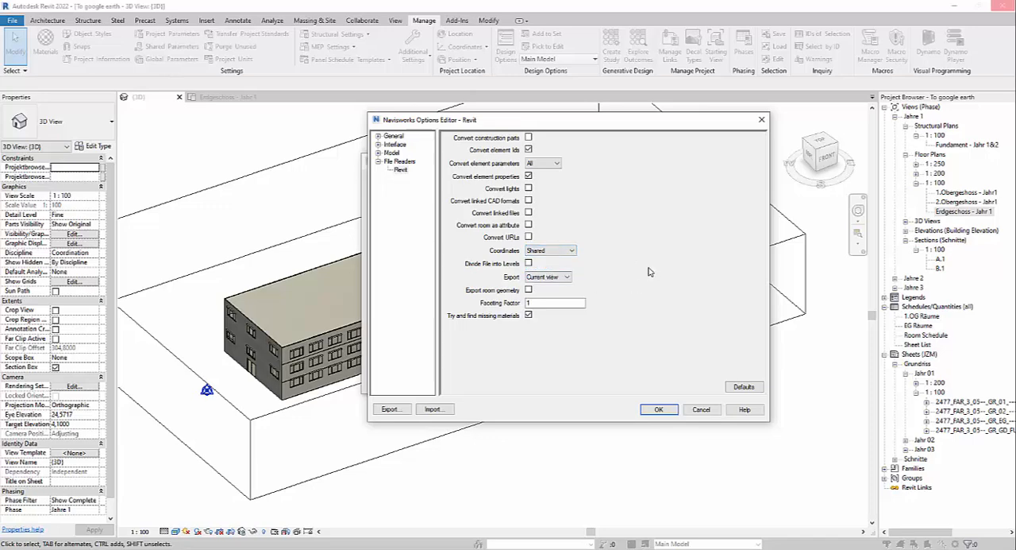
left_click(559, 280)
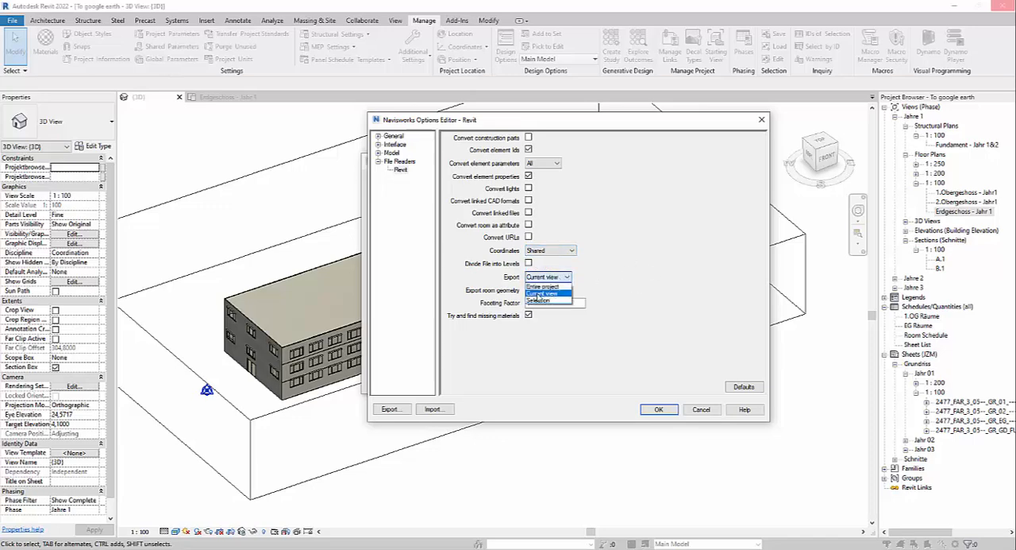
left_click(568, 294)
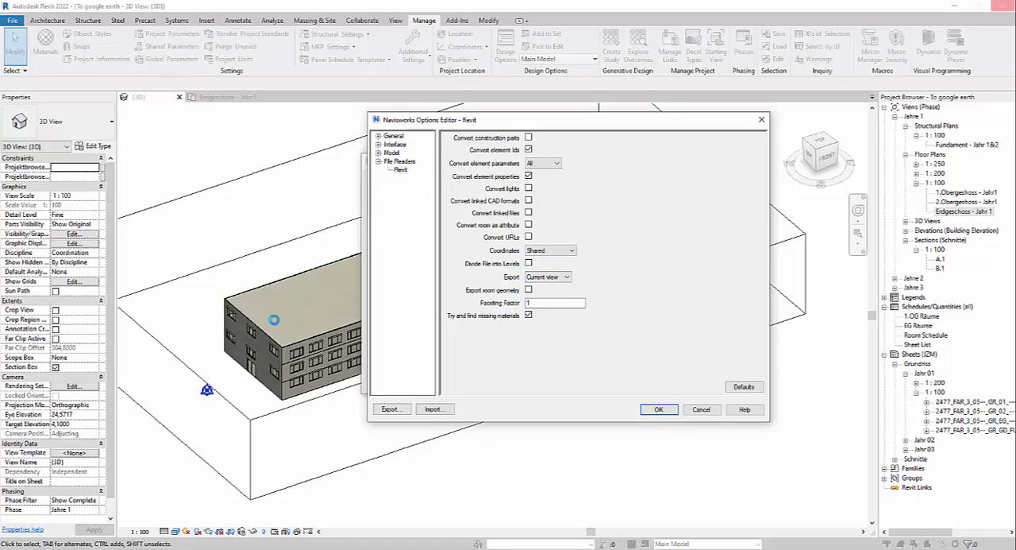
left_click(658, 410)
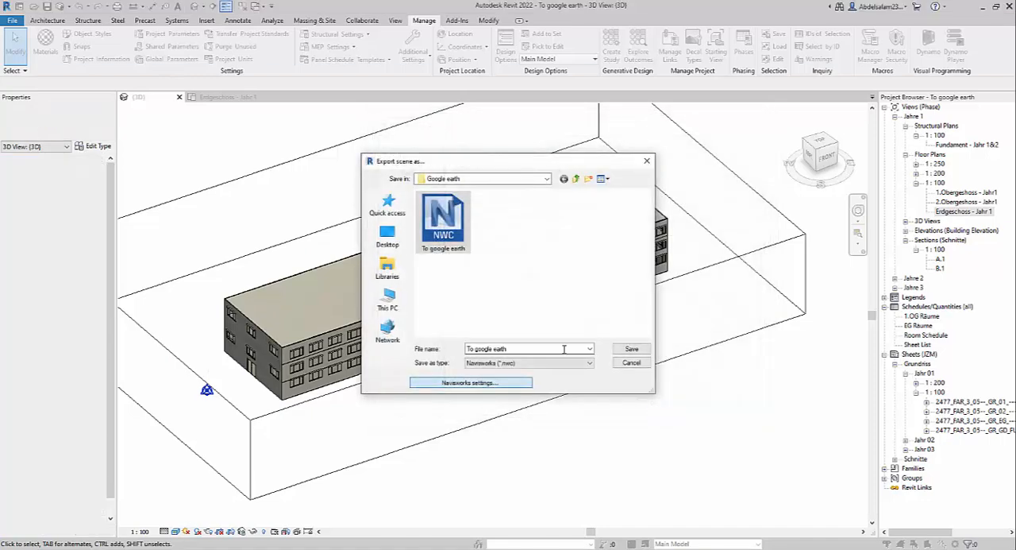
left_click(633, 350)
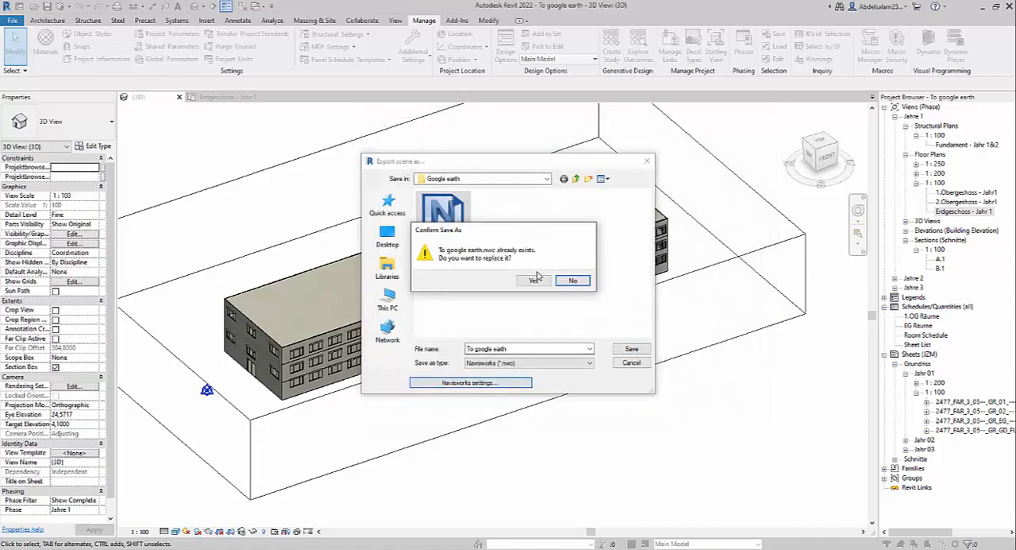
left_click(534, 281)
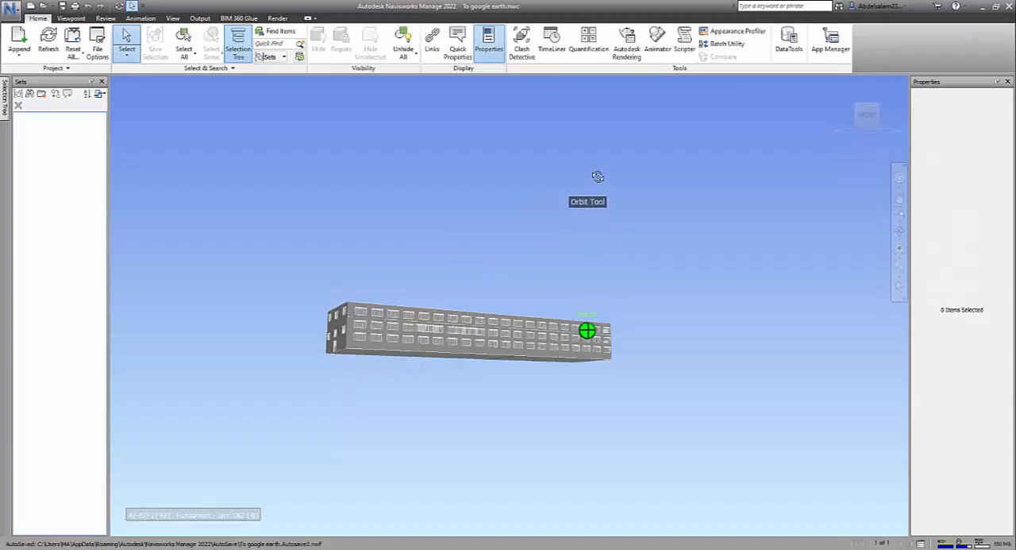
Step: Switch to Navisworks Manage and examine the building model from To google earth.nwc from several angles
scroll(406, 379, "up", 4)
scroll(406, 380, "down", 5)
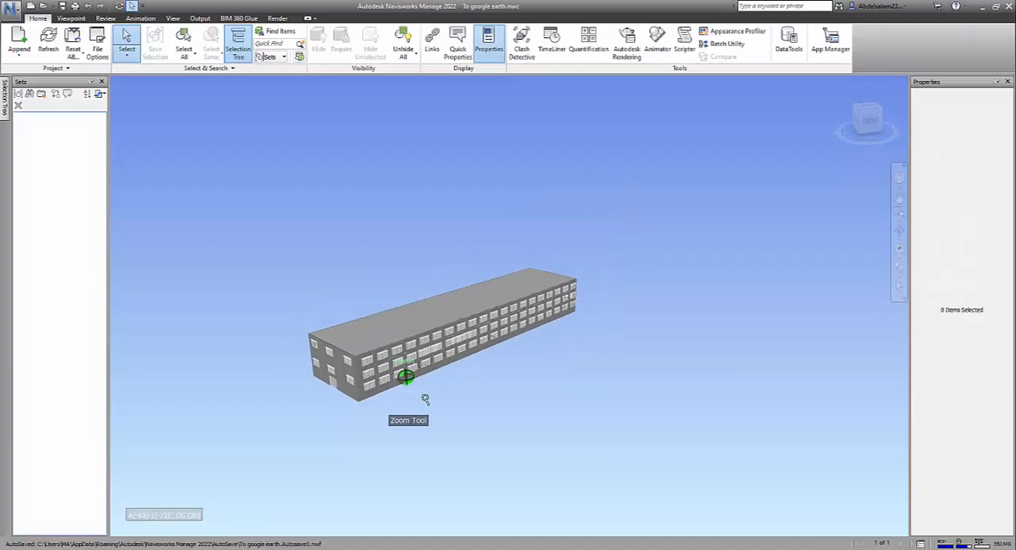
middle_click_drag(442, 396, 468, 431, "shift")
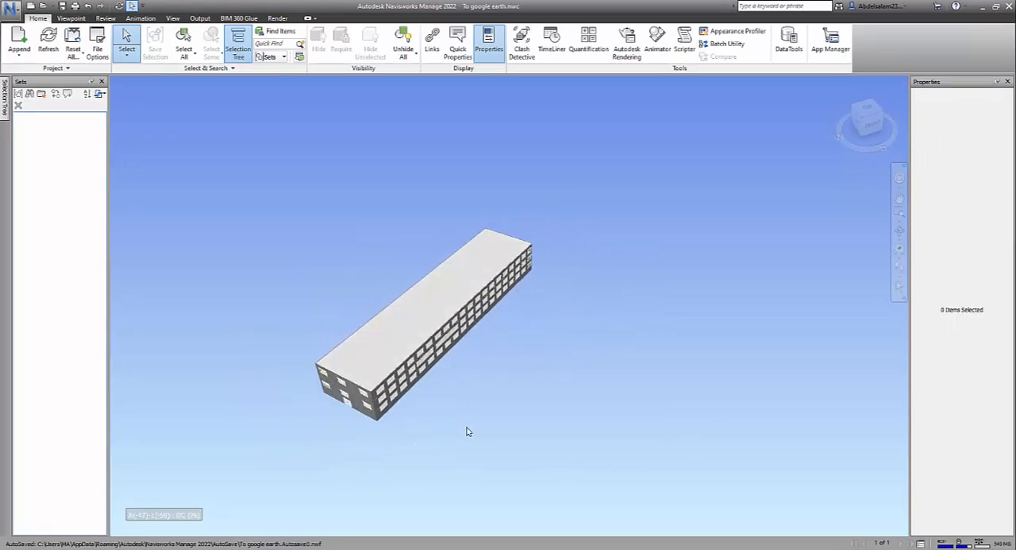
scroll(421, 354, "up", 3)
scroll(592, 486, "up", 1)
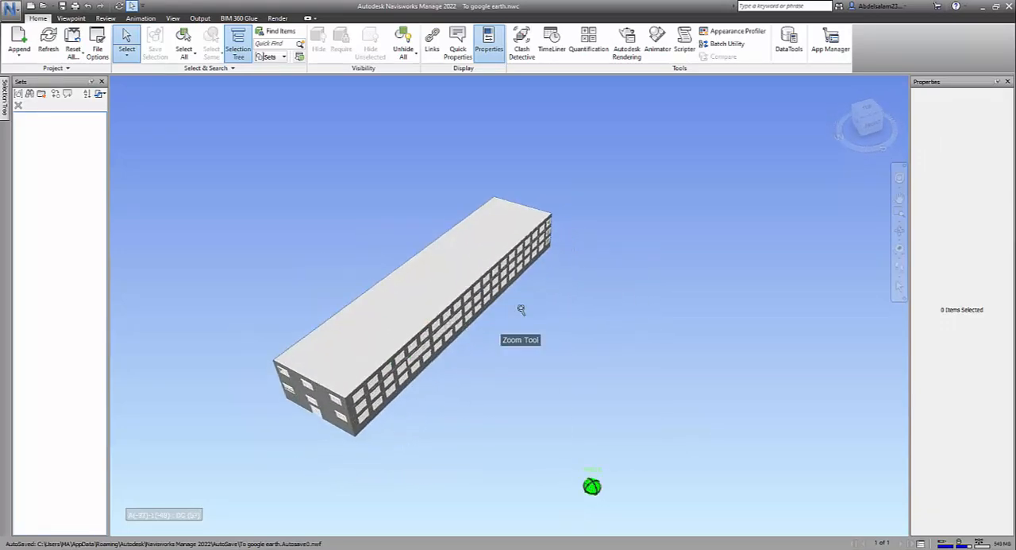
middle_click_drag(558, 329, 578, 269)
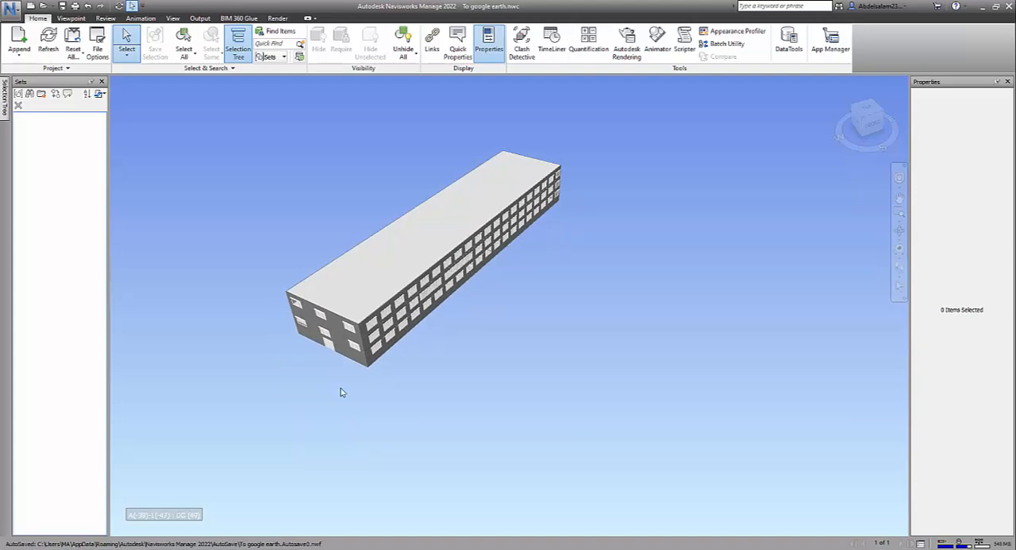
Step: Hide the wall on the building's short entrance side, unhide all items and clear the selection
left_click(337, 340)
left_click(318, 44)
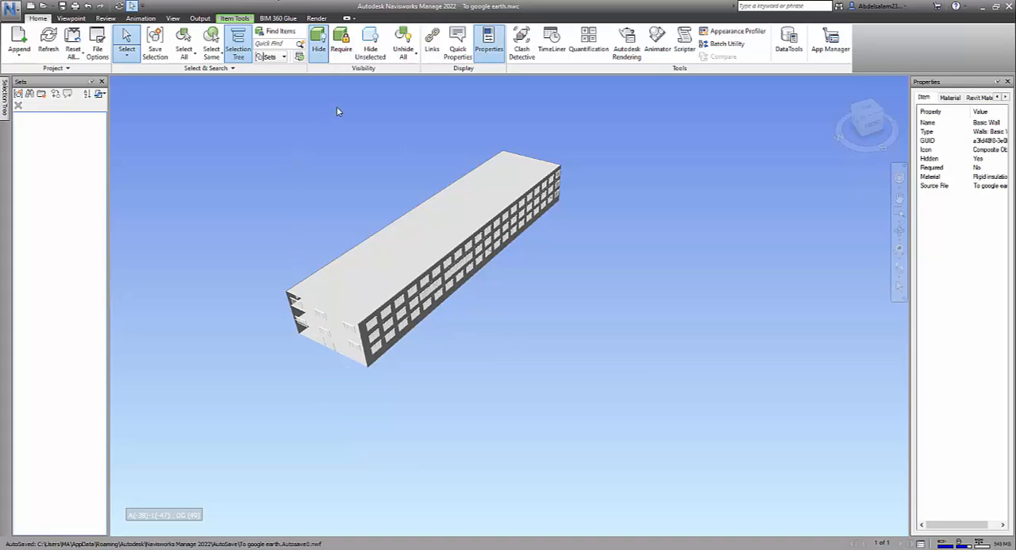
left_click(403, 43)
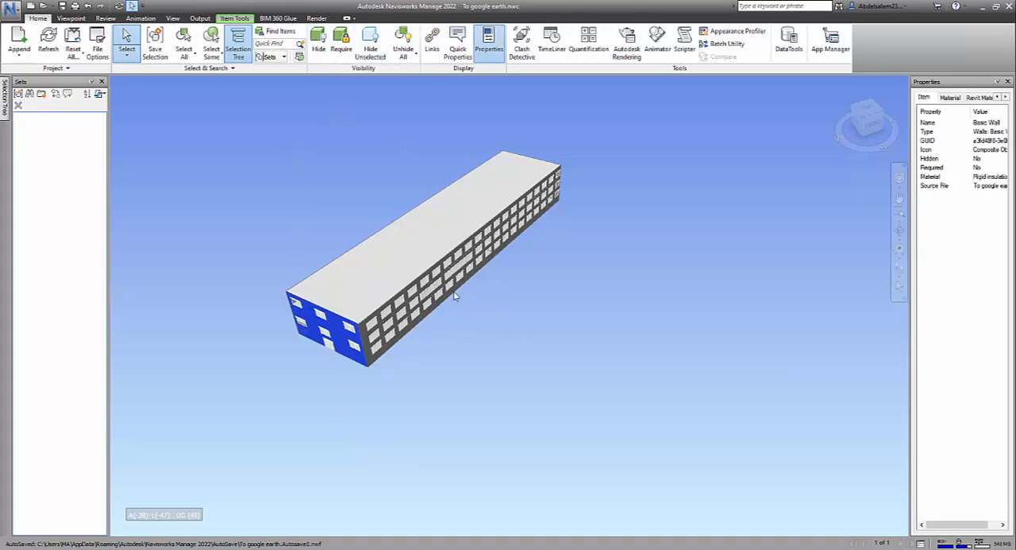
left_click(573, 408)
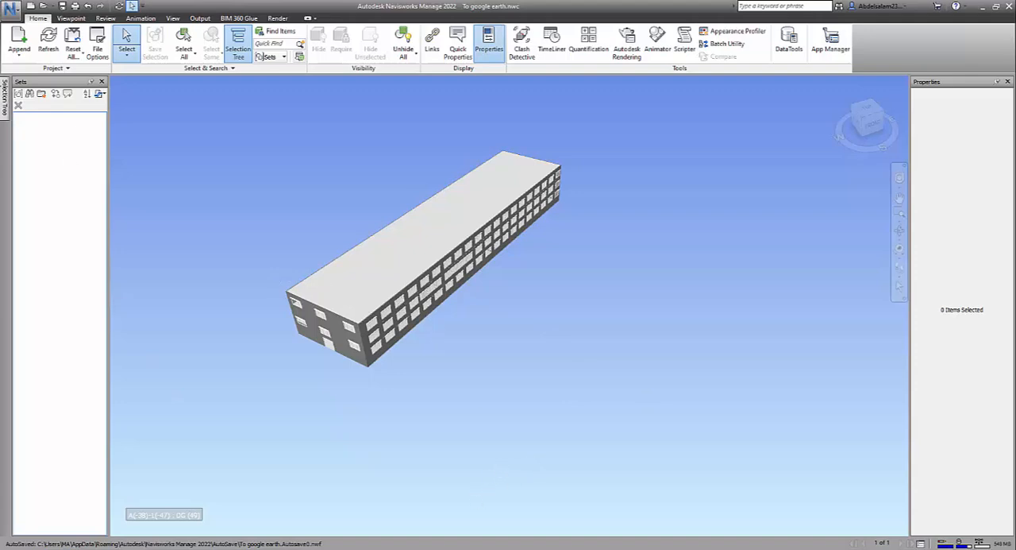
Step: Orient the view to the top to examine the building's rotation relative to north
left_click(860, 119)
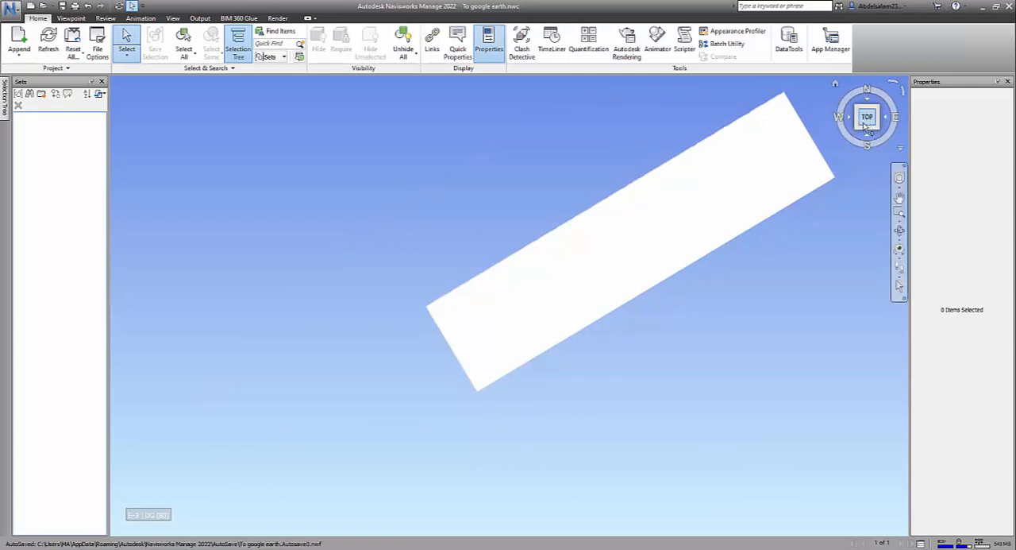
scroll(799, 202, "down", 1)
middle_click_drag(797, 202, 739, 220)
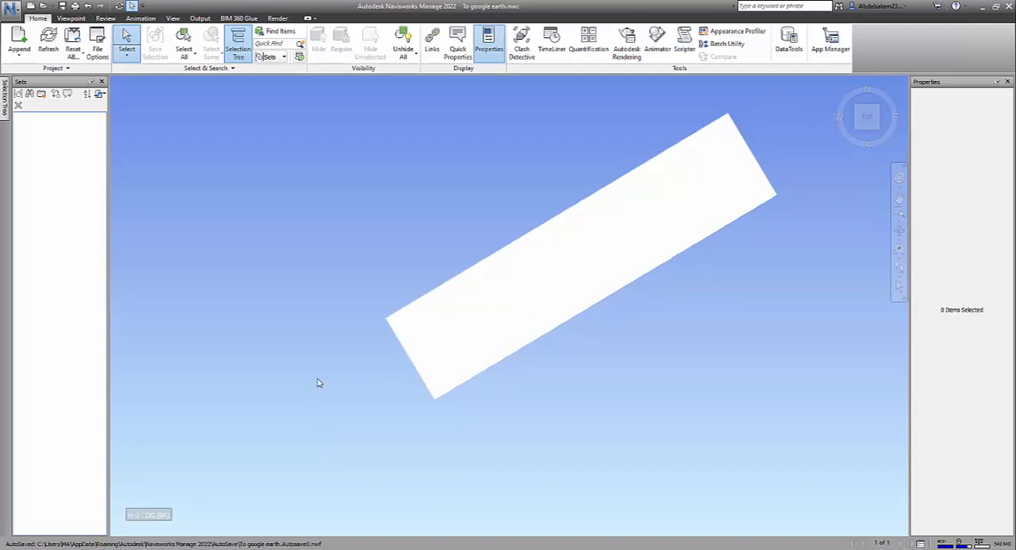
Step: Start a Google Earth KML export of the model and examine the longitude and latitude of the export origin
left_click(10, 10)
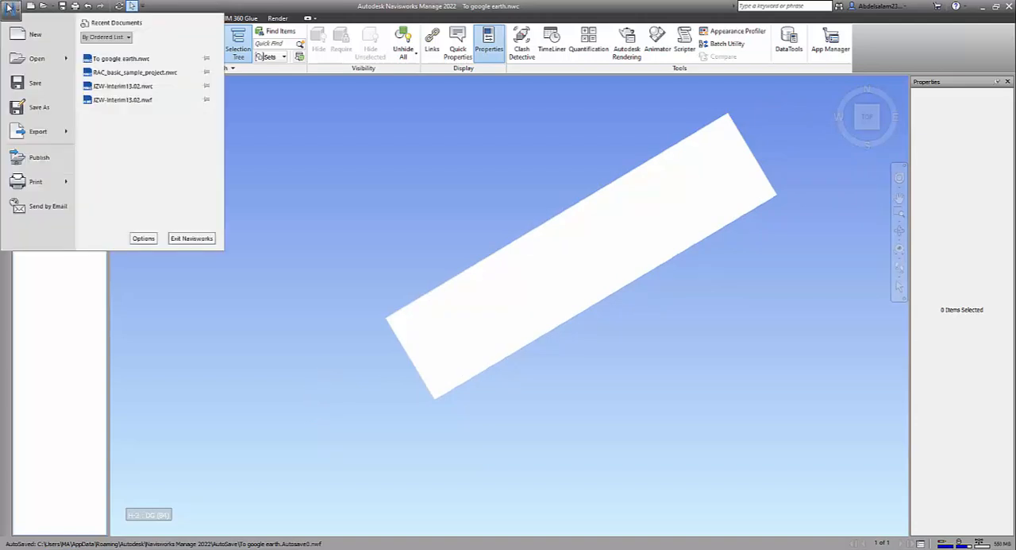
mouse_move(45, 132)
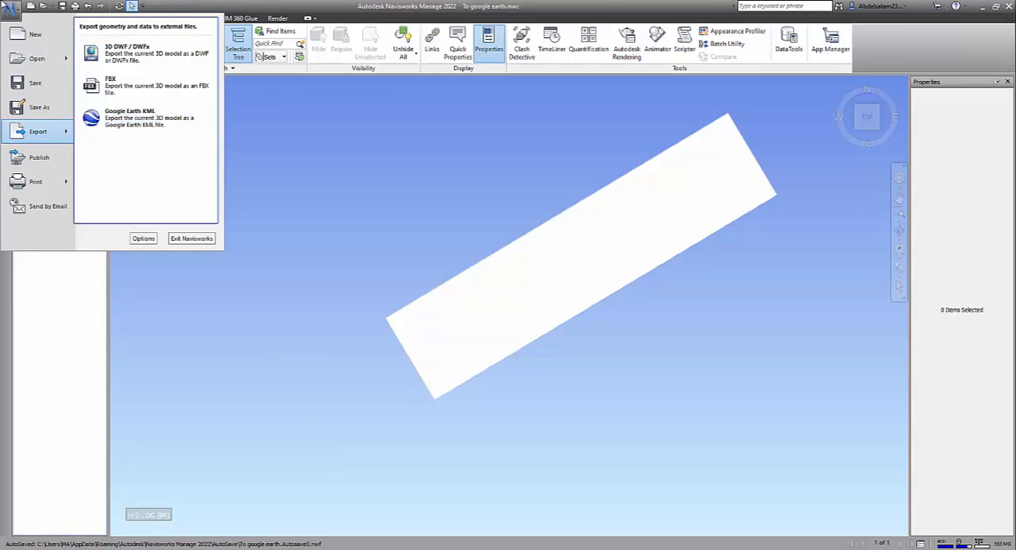
left_click(158, 132)
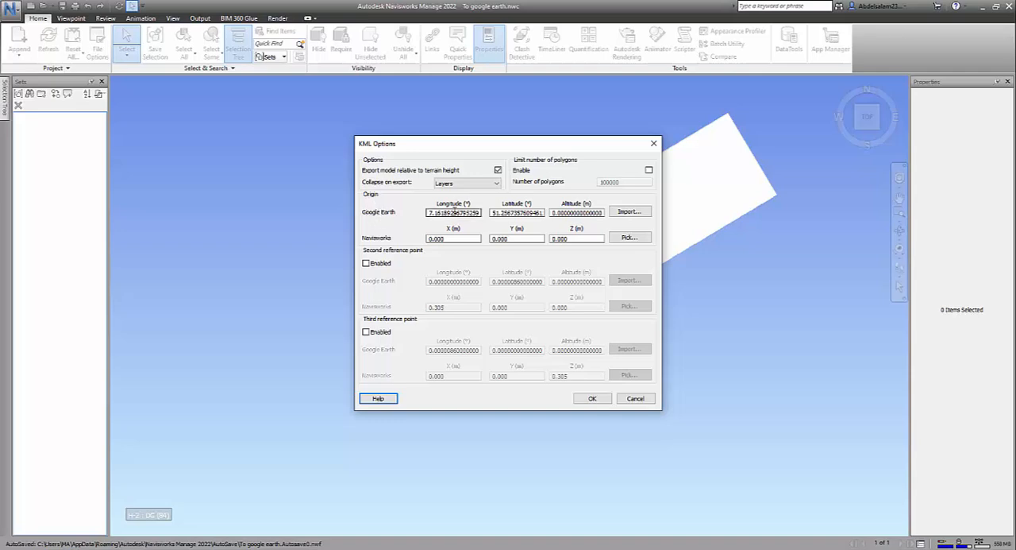
double_click(473, 213)
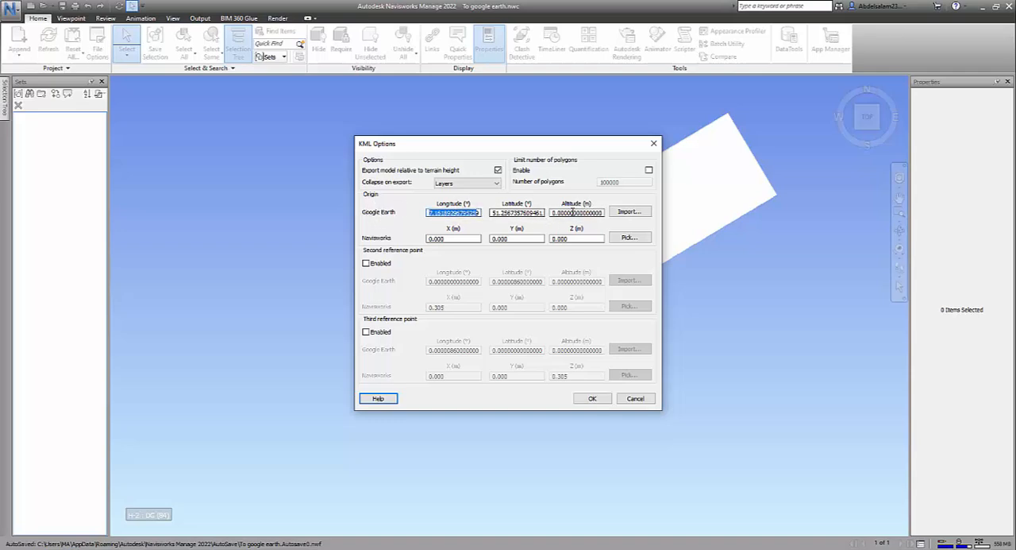
double_click(429, 213)
left_click(542, 212)
double_click(542, 212)
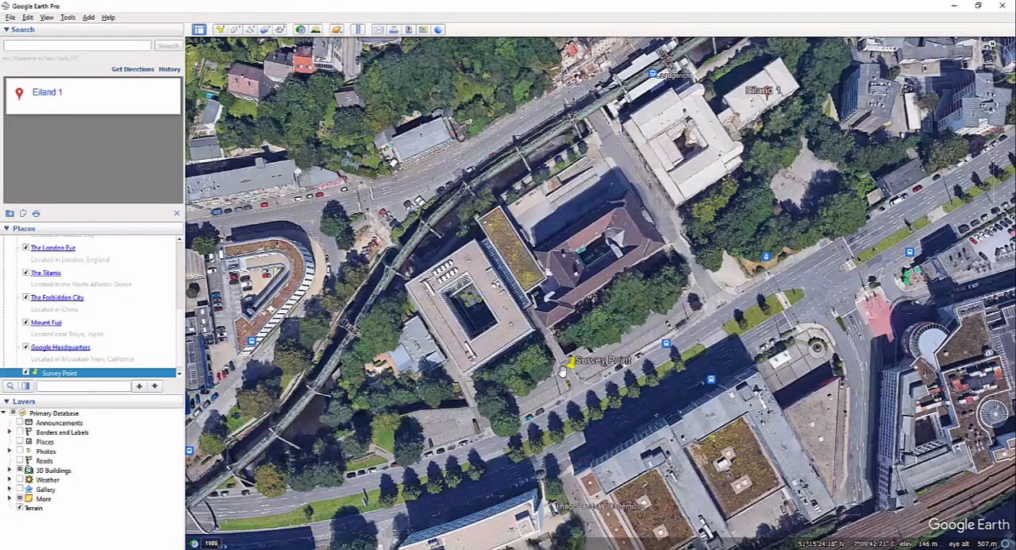
Step: Switch to Google Earth Pro and save the Survey Point placemark as a Kmz file over the existing Survey point file
scroll(571, 371, "up", 2)
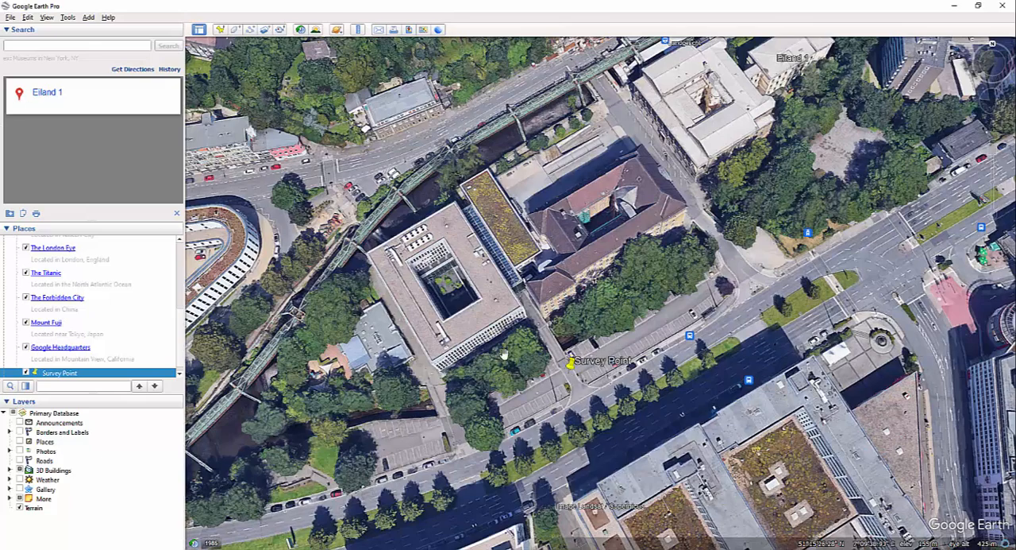
scroll(63, 312, "down", 1)
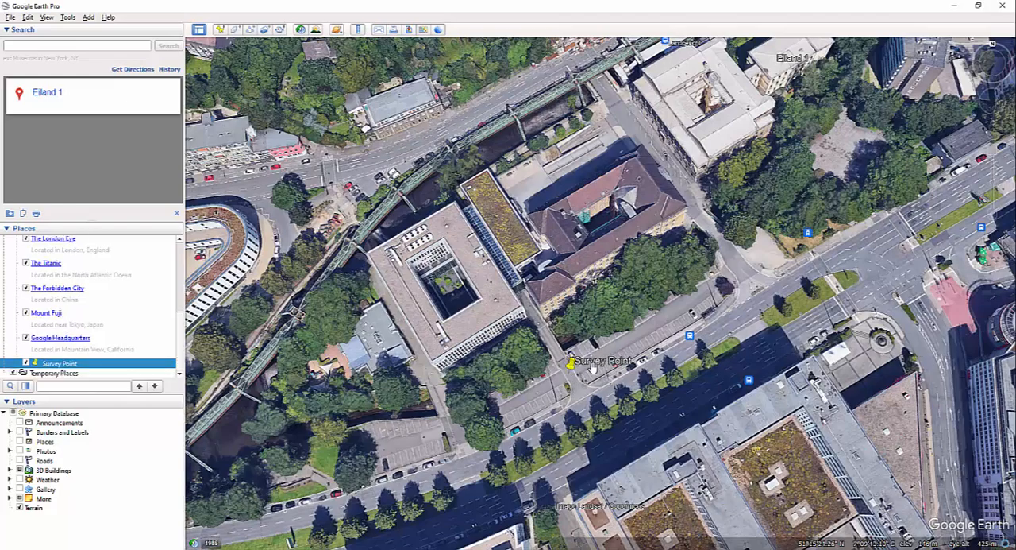
scroll(586, 371, "up", 2)
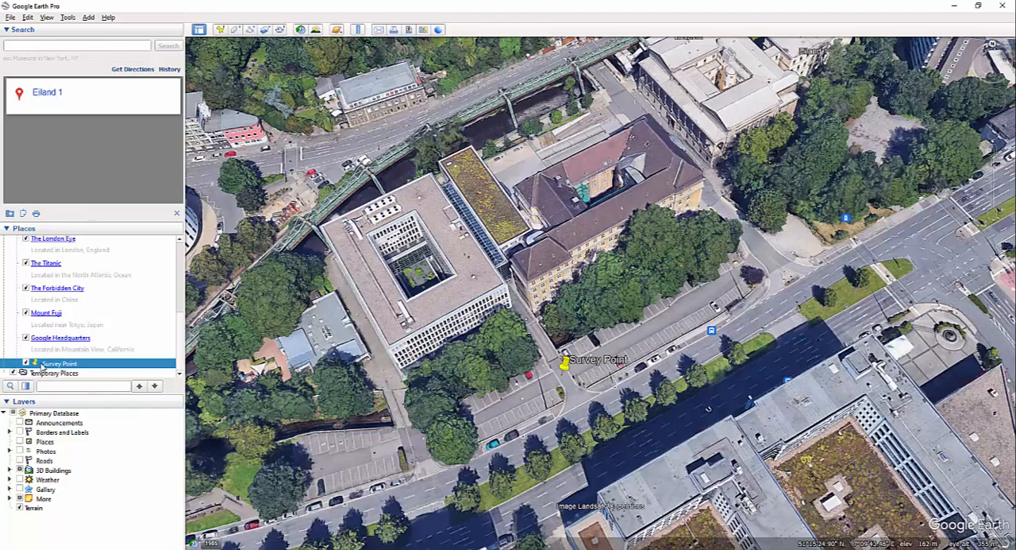
scroll(76, 319, "up", 3)
scroll(53, 356, "down", 3)
right_click(59, 365)
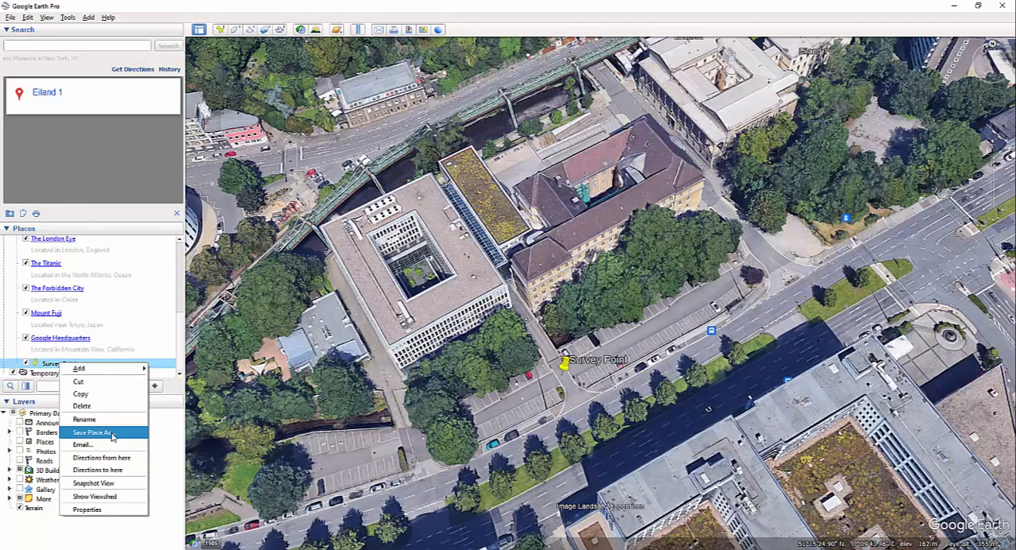
left_click(112, 434)
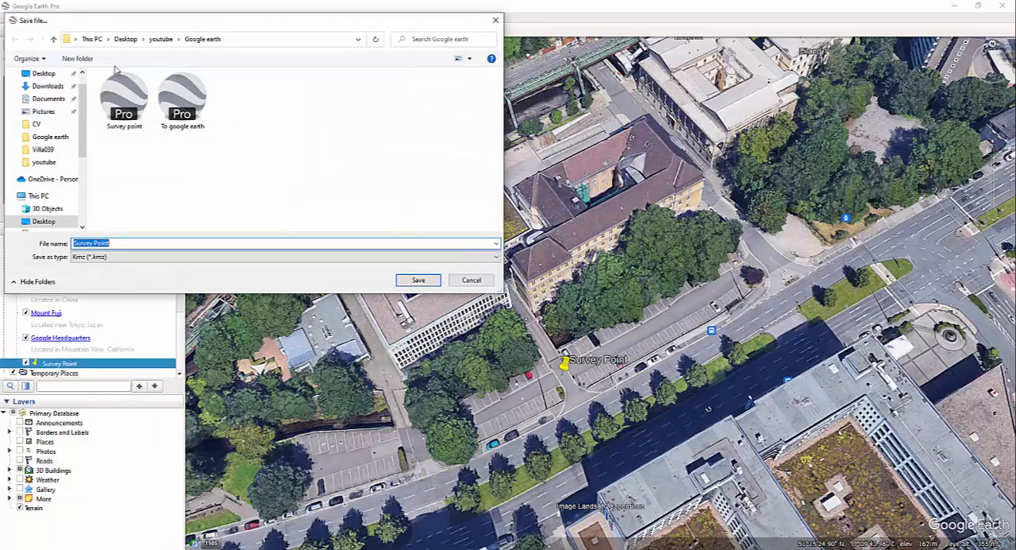
left_click(116, 246)
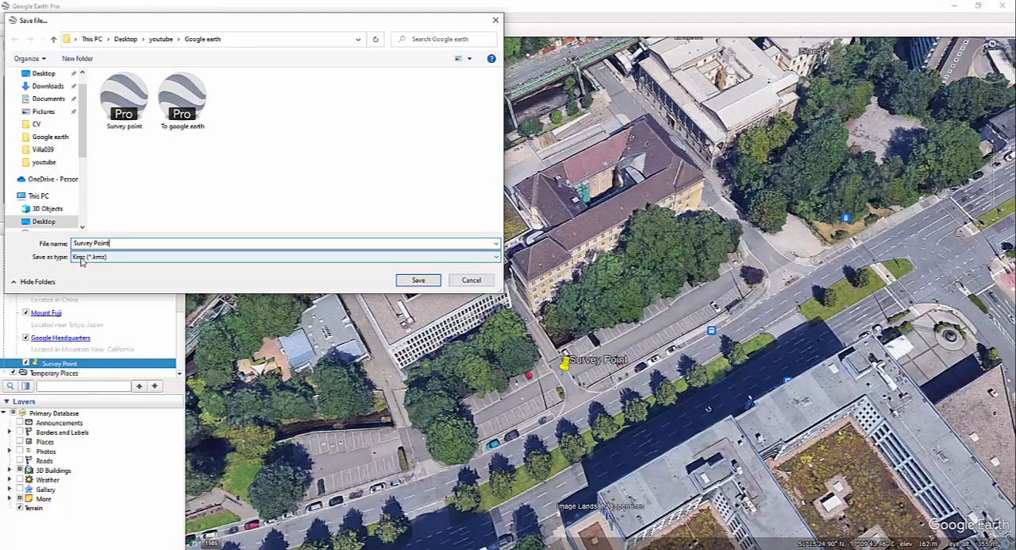
left_click(124, 99)
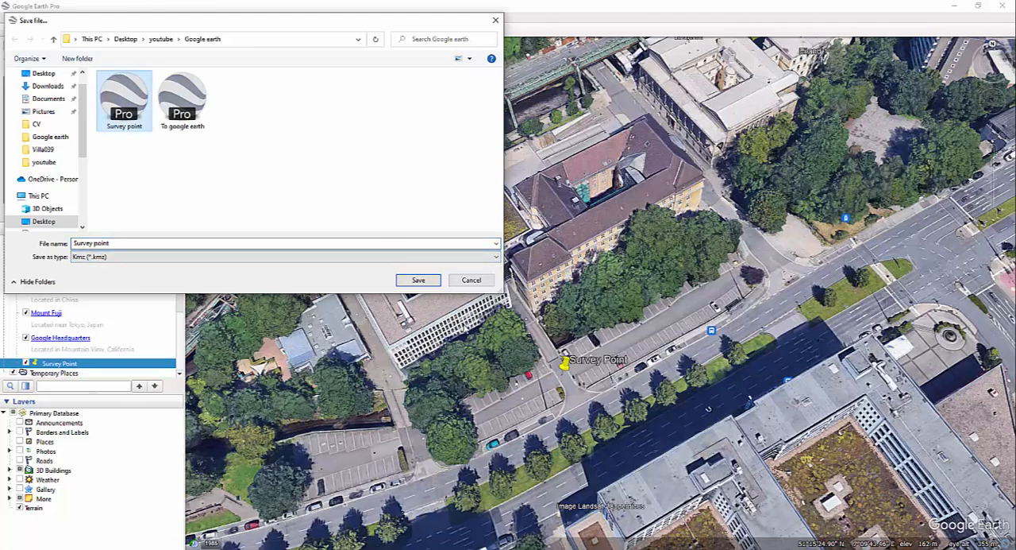
left_click(416, 280)
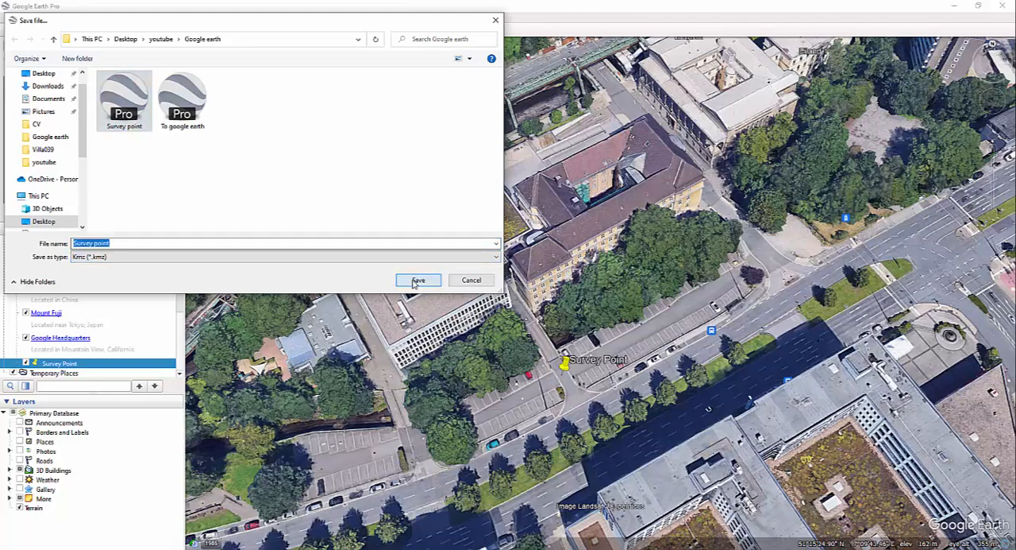
left_click(530, 279)
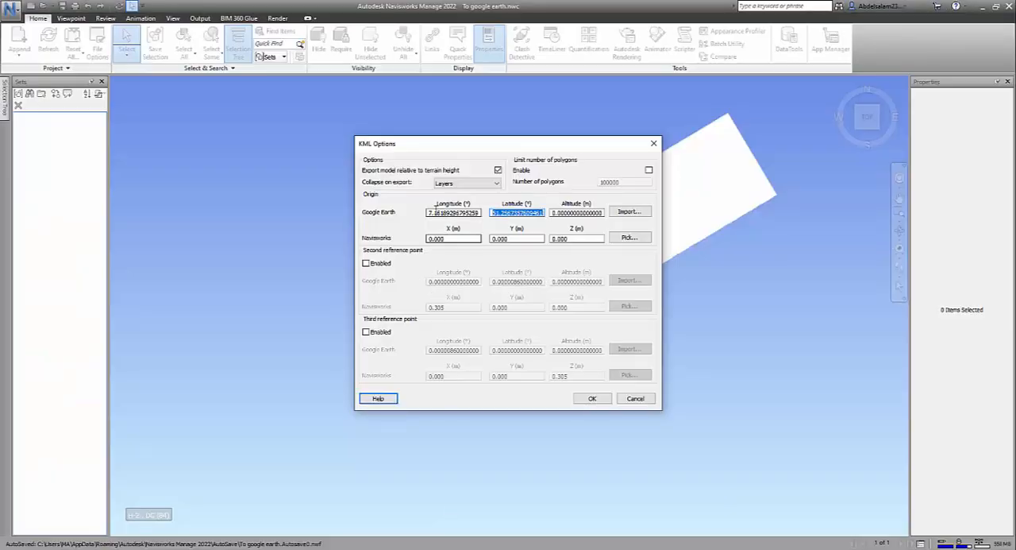
Step: Return to Navisworks, import the Survey point file as the Google Earth coordinates of the export origin and check the origin values
left_click_drag(429, 213, 539, 215)
left_click(539, 215)
left_click(556, 215)
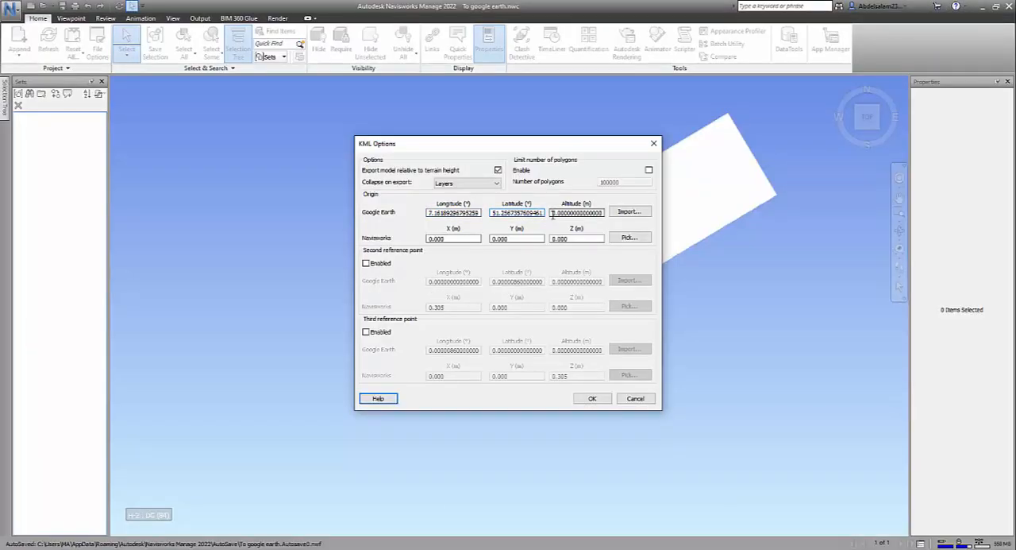
left_click(638, 215)
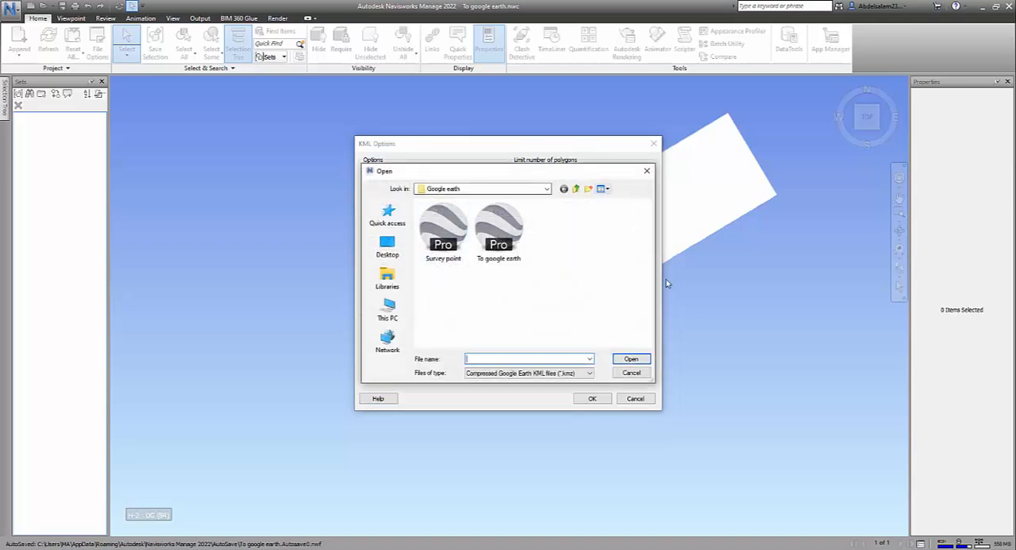
left_click(445, 253)
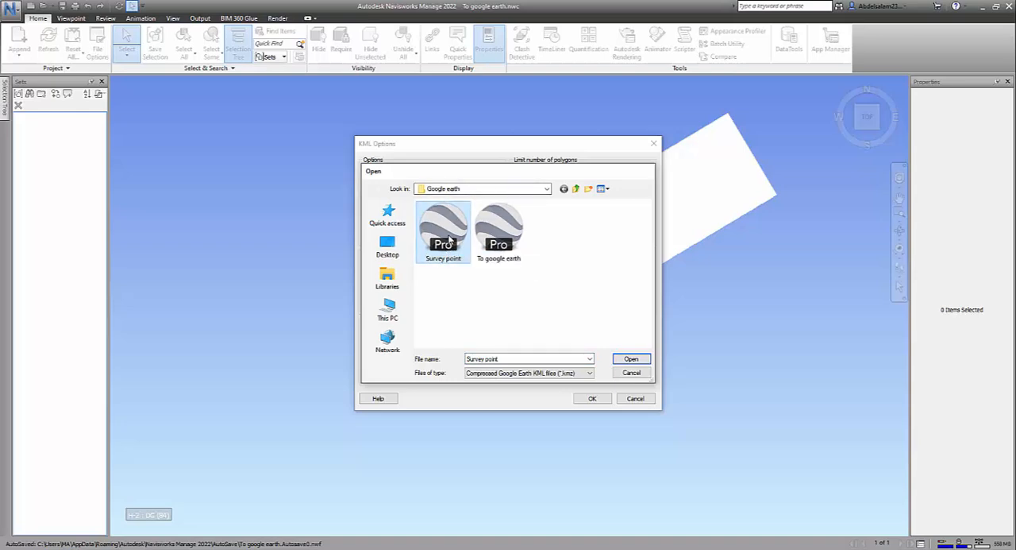
double_click(444, 252)
double_click(449, 213)
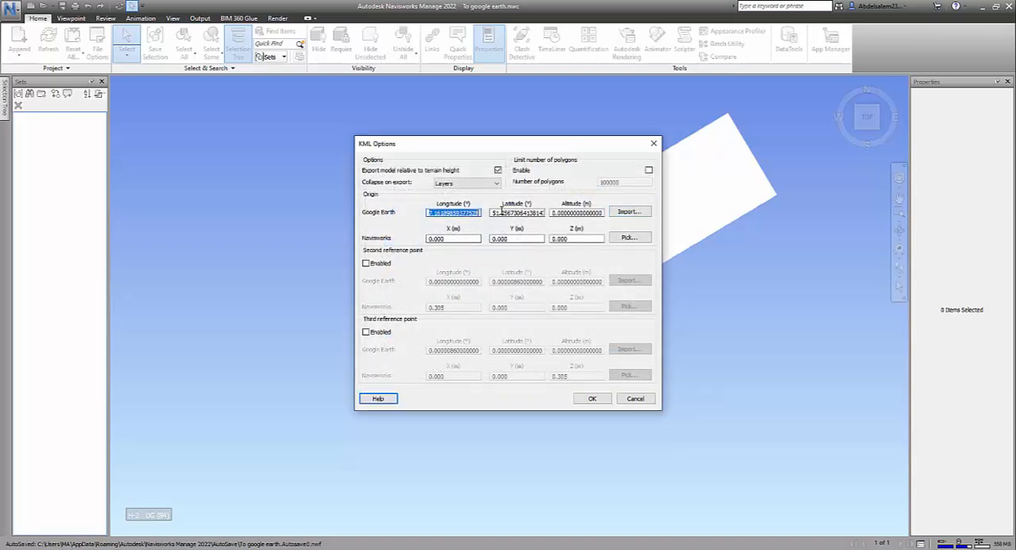
double_click(543, 212)
left_click(554, 212)
left_click_drag(557, 212, 626, 214)
left_click(453, 212)
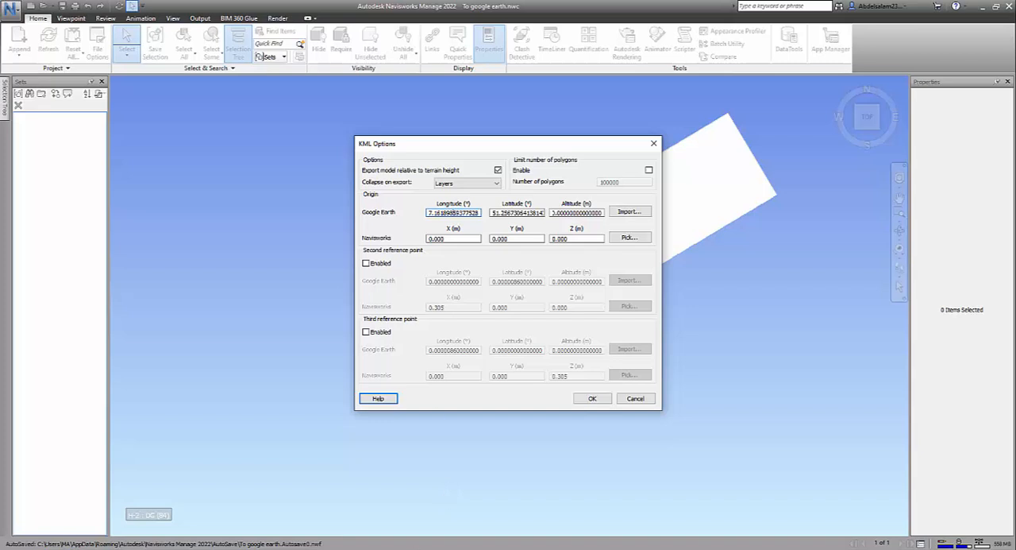
mouse_move(426, 548)
left_click(426, 516)
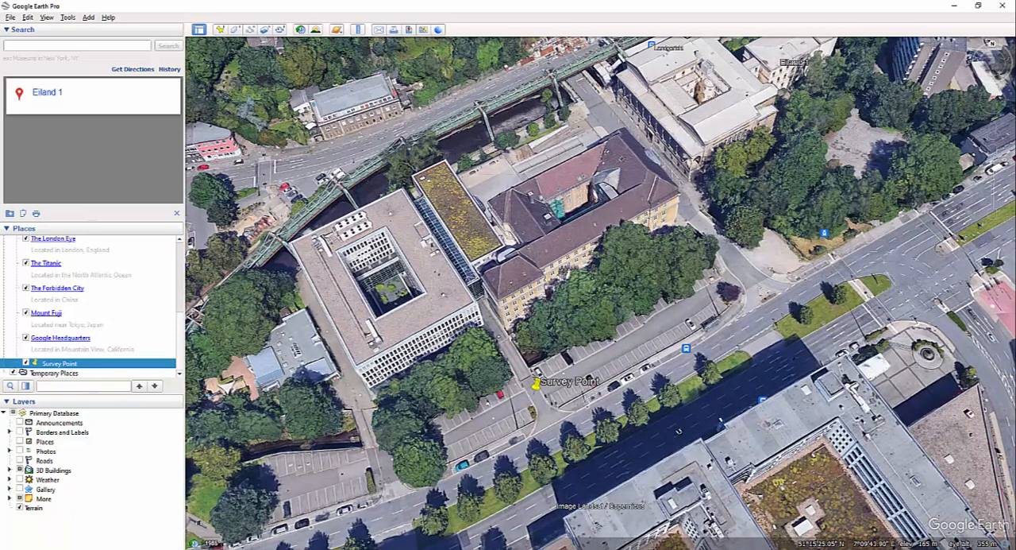
mouse_move(451, 548)
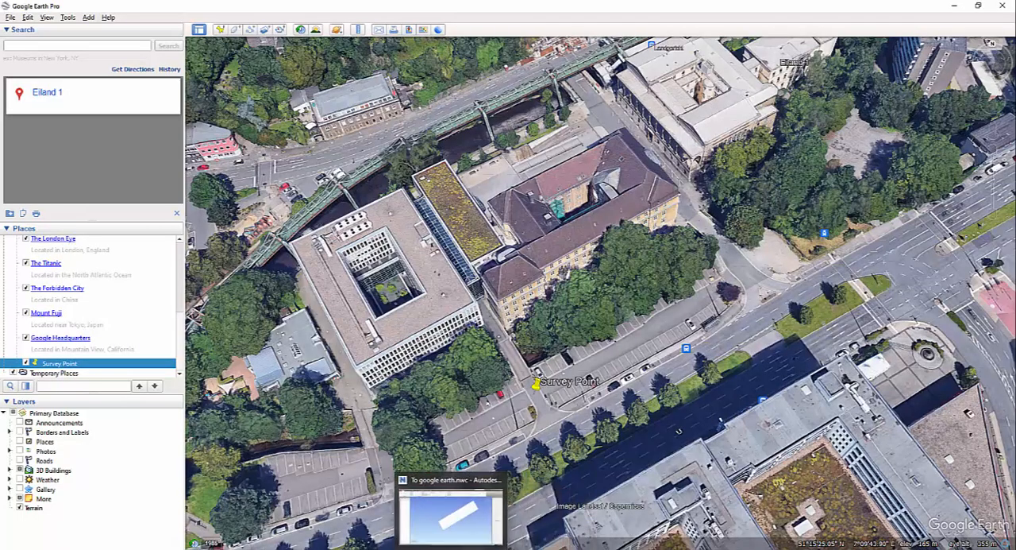
left_click(451, 512)
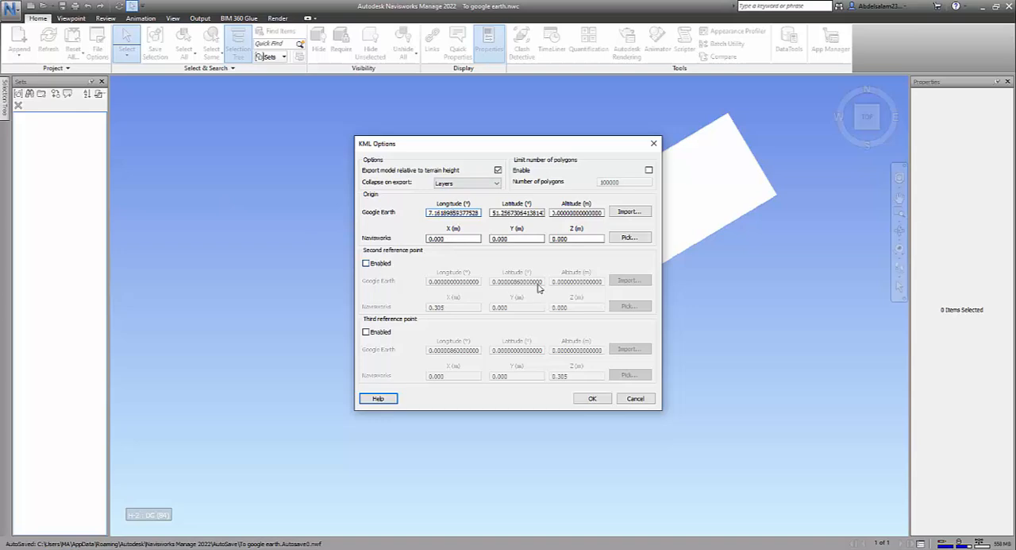
left_click(366, 263)
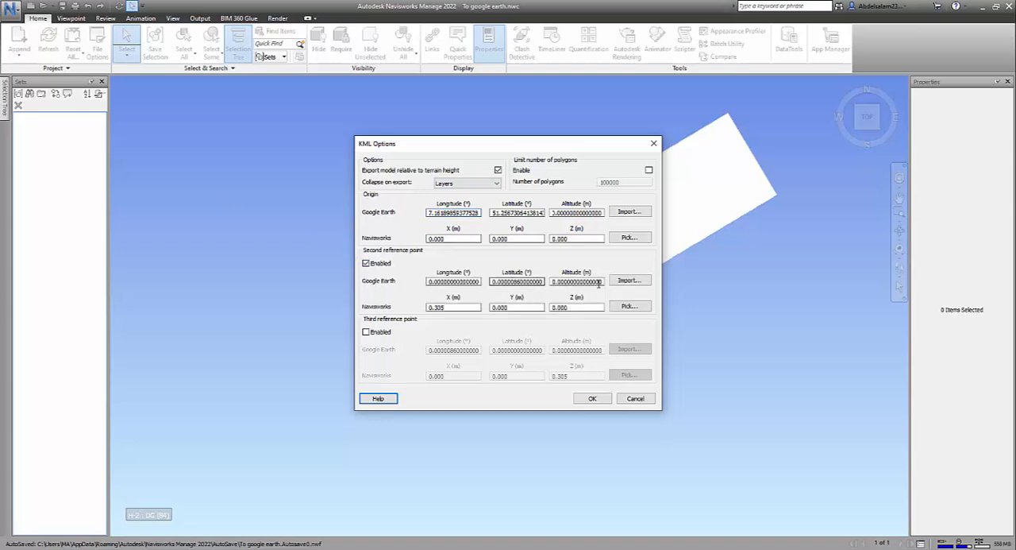
left_click(380, 264)
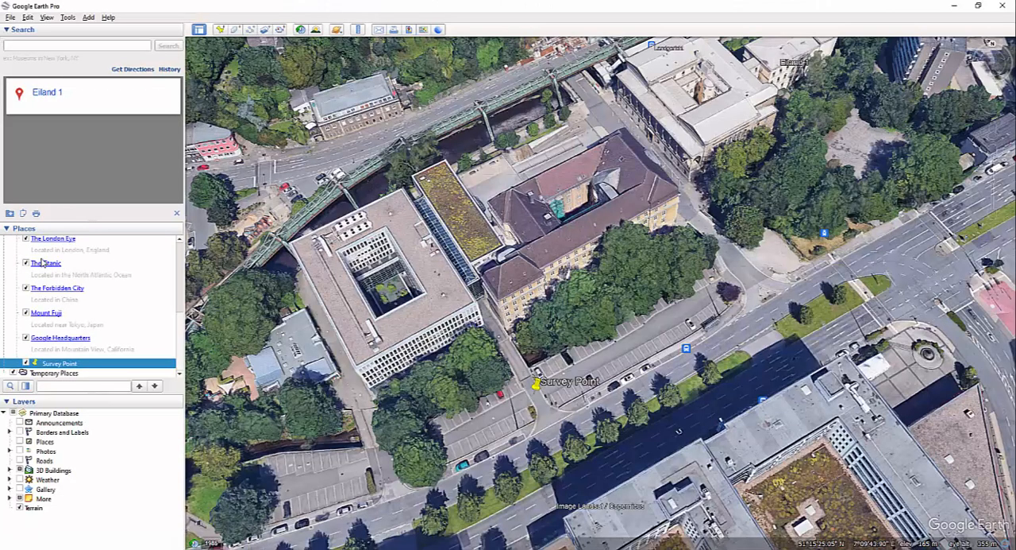
left_click(220, 30)
left_click_drag(601, 311, 627, 337)
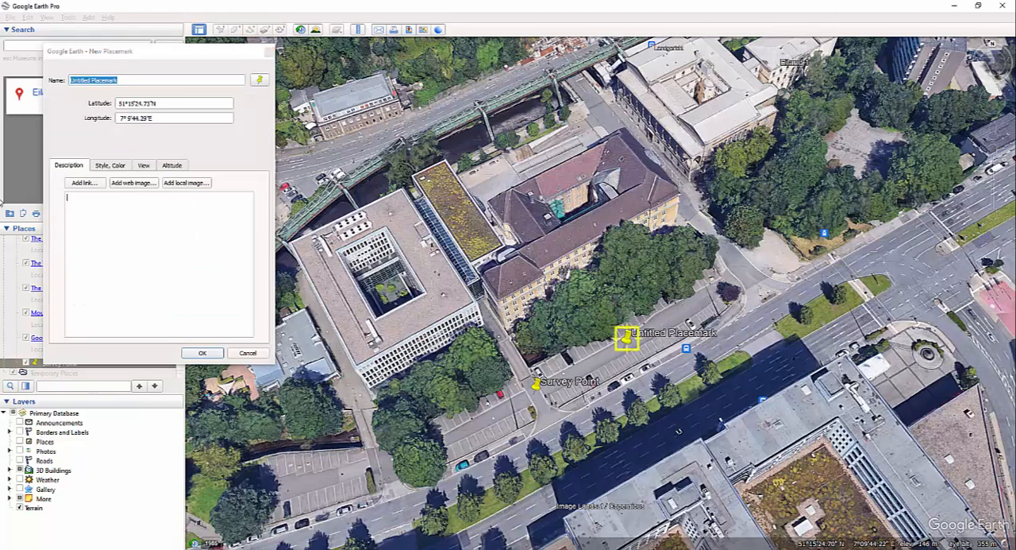
left_click(248, 353)
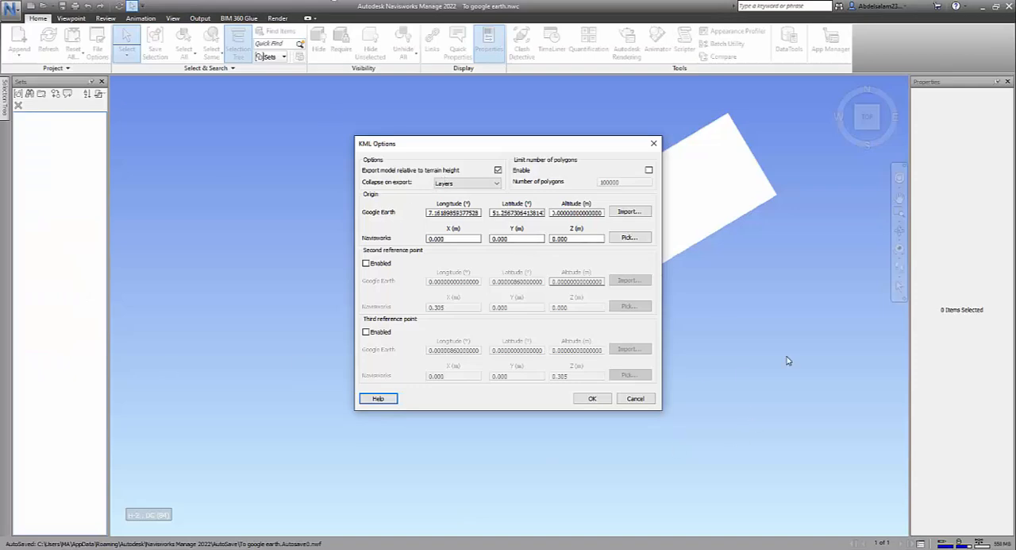
Step: Accept the KML options in Navisworks with only the origin point in use and save the export over To google earth.kmz
left_click(594, 399)
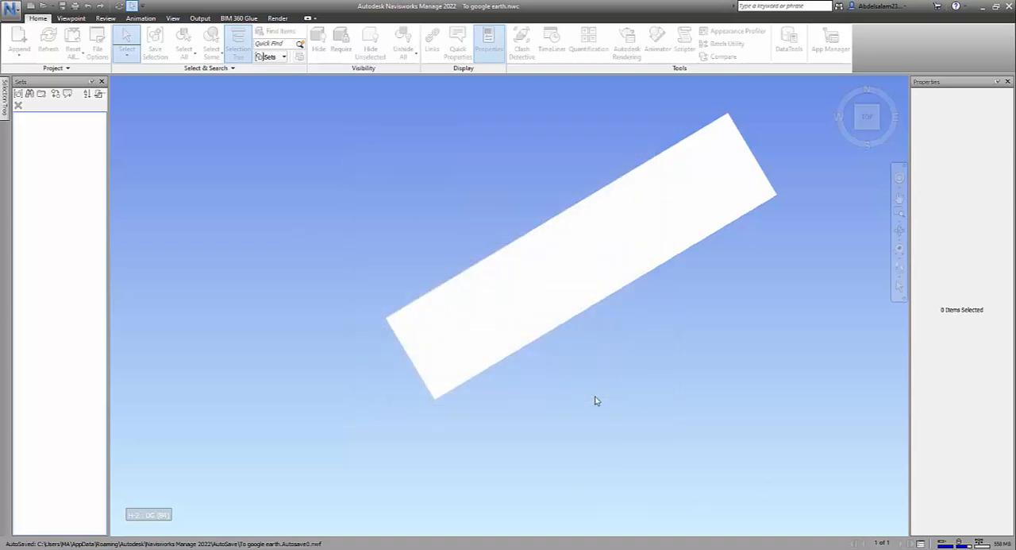
left_click(159, 89)
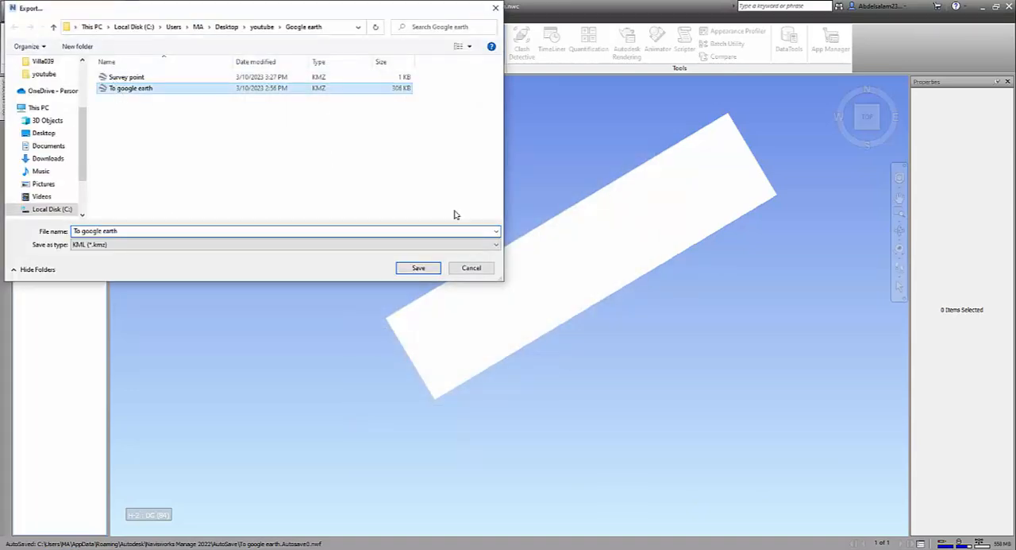
left_click(419, 268)
left_click(528, 280)
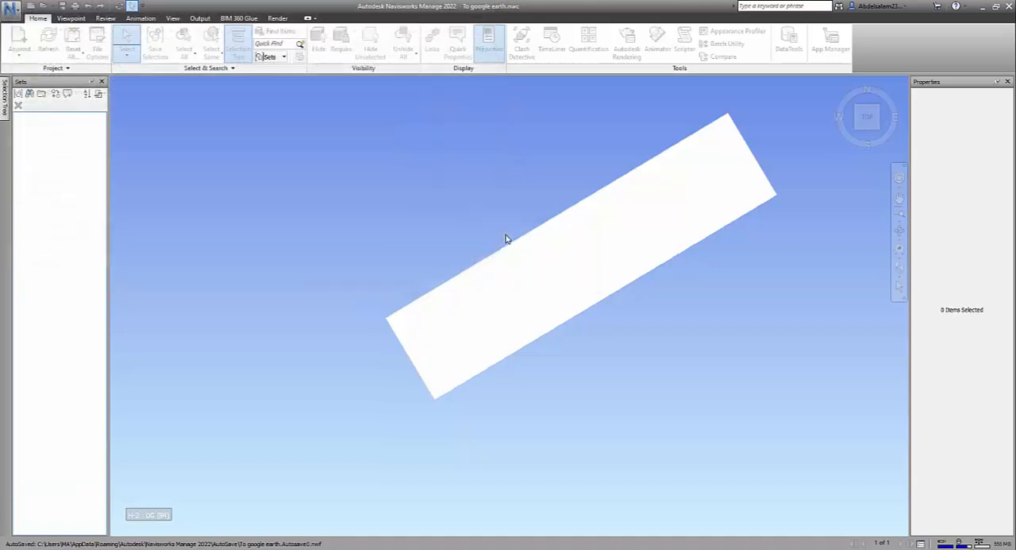
left_click(586, 319)
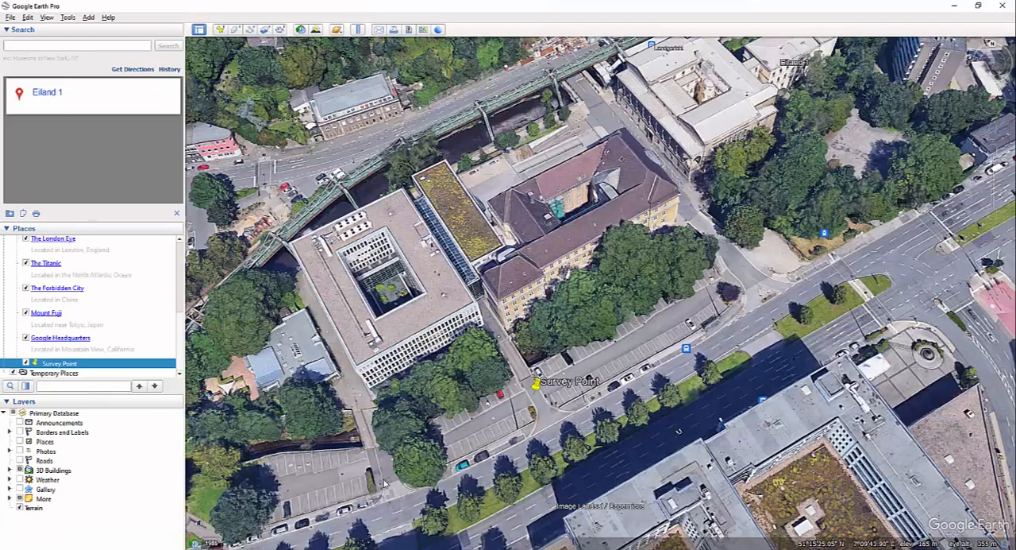
Step: Import the exported To google earth KMZ file from the Google earth folder into Google Earth Pro
scroll(628, 301, "down", 5)
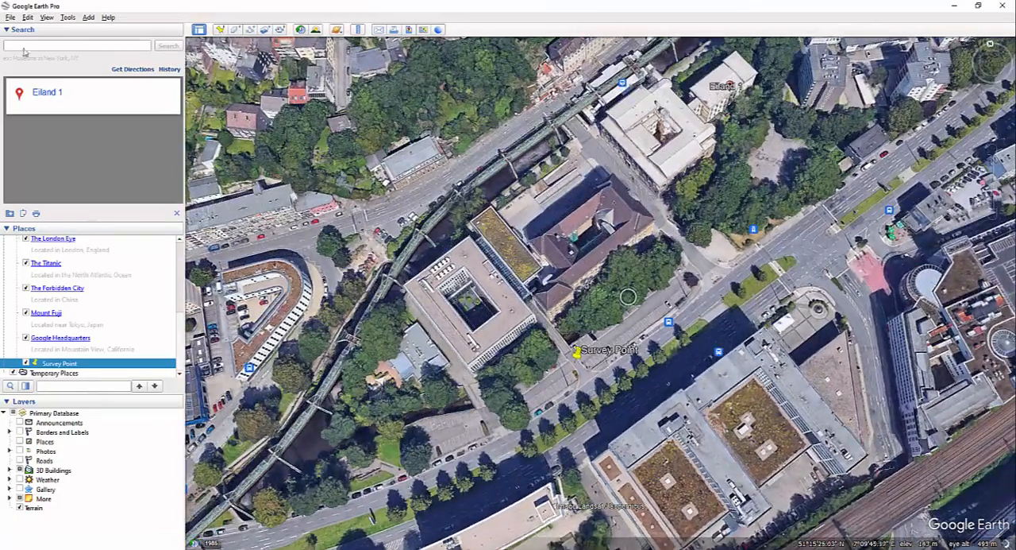
left_click(10, 17)
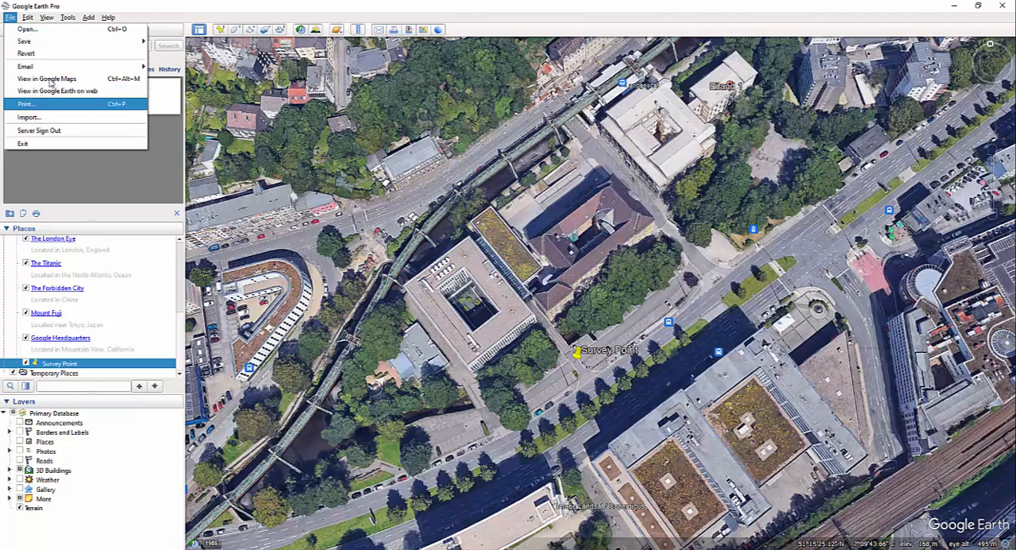
mouse_move(38, 68)
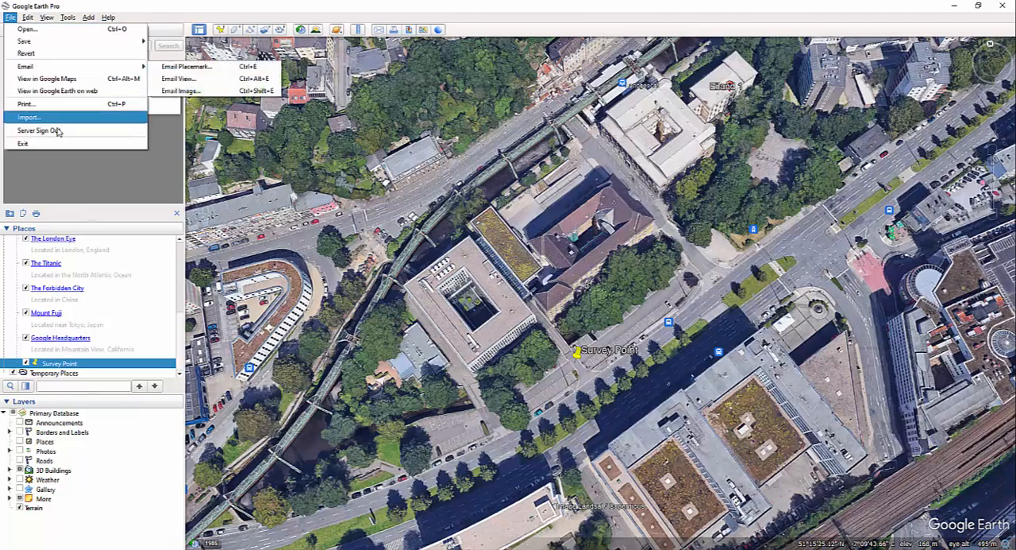
left_click(30, 117)
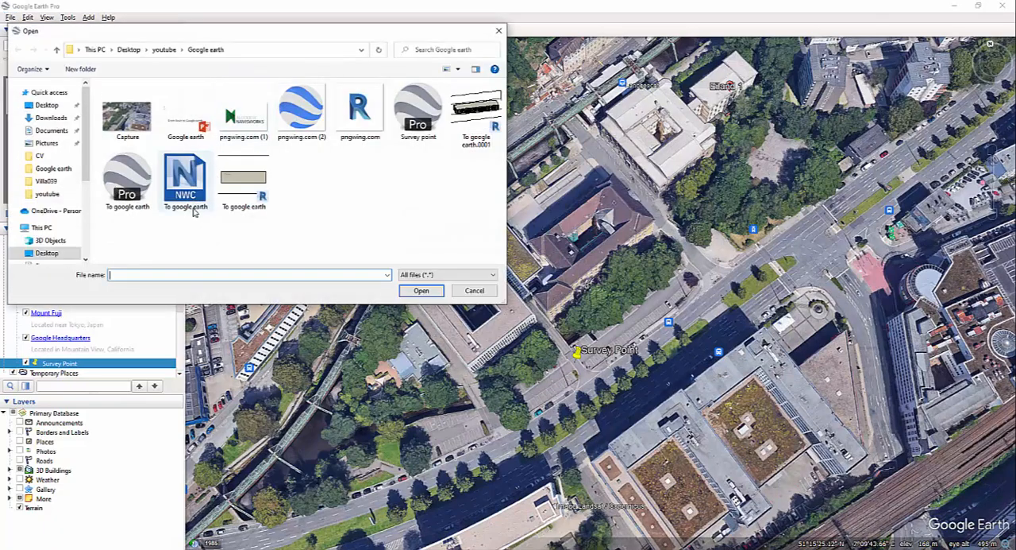
left_click(498, 30)
left_click(11, 17)
left_click(30, 116)
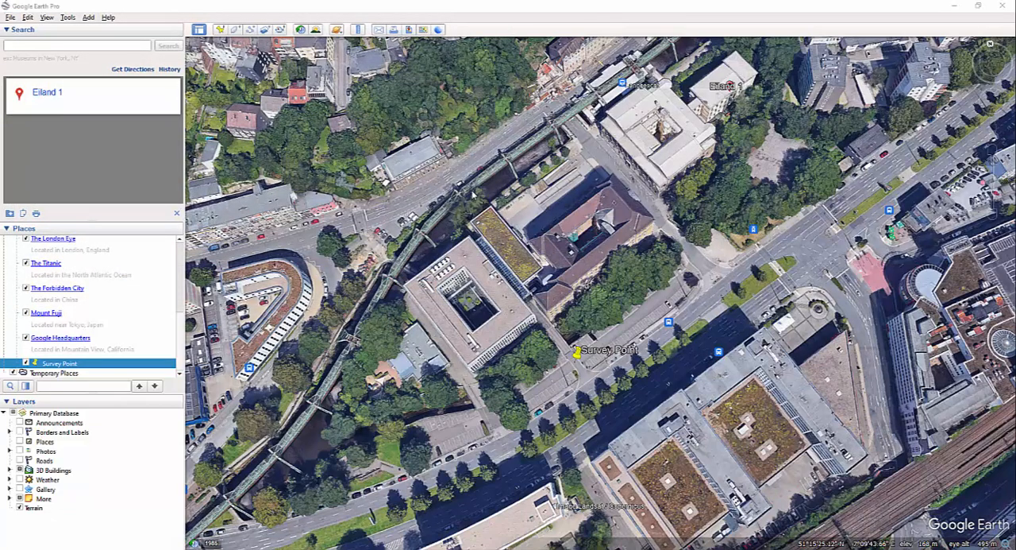
left_click(127, 181)
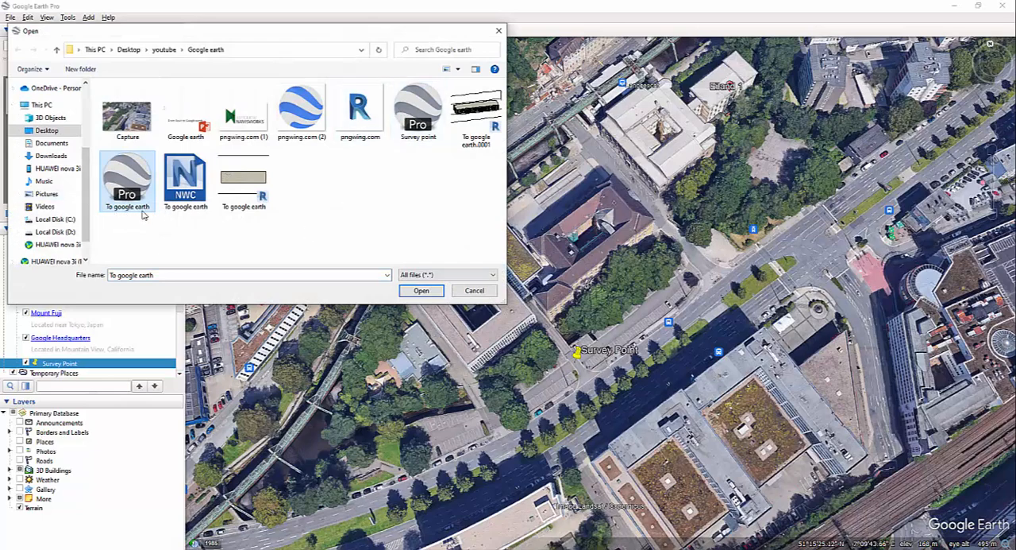
double_click(125, 181)
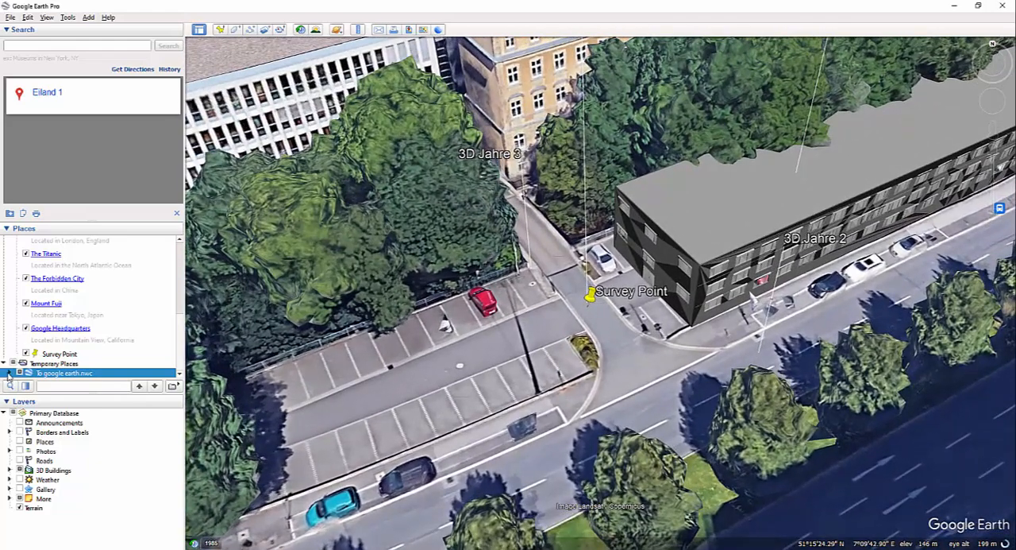
Step: Expand To google earth.nwc under Temporary Places and hide its Views and Hyperlinks folders
left_click(9, 372)
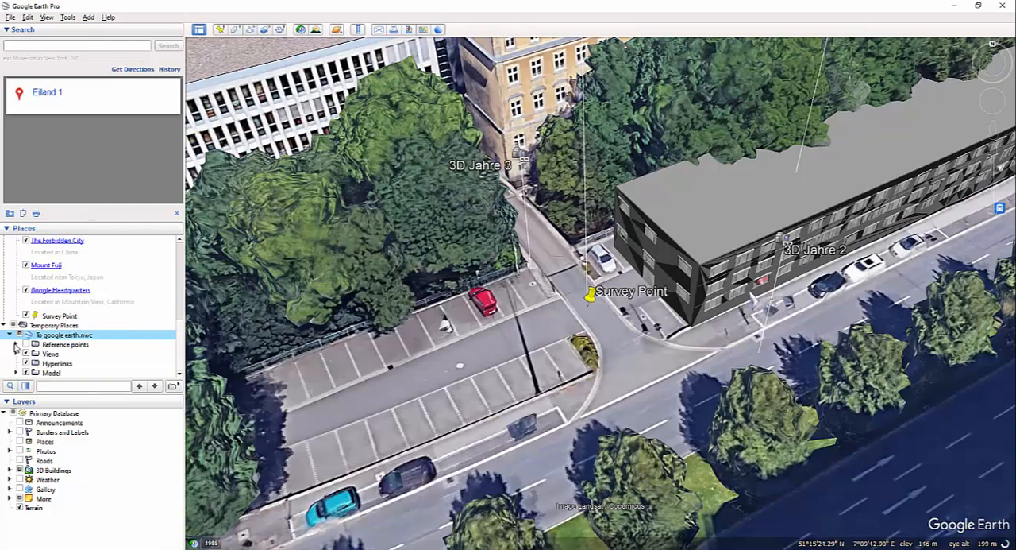
left_click(26, 354)
left_click(26, 363)
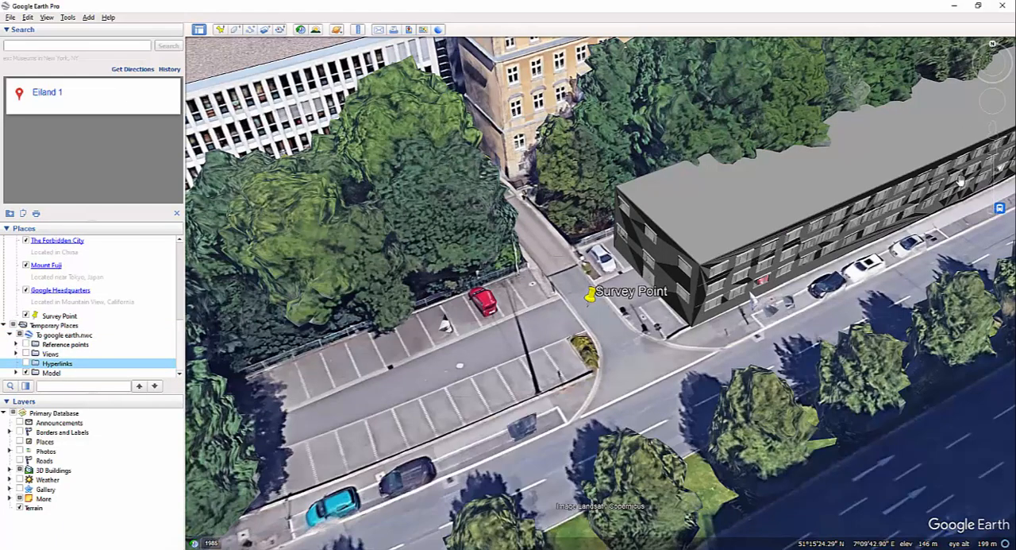
Step: Examine the position of the imported building beside the Survey Point and its surroundings from several angles
left_click_drag(778, 304, 554, 315)
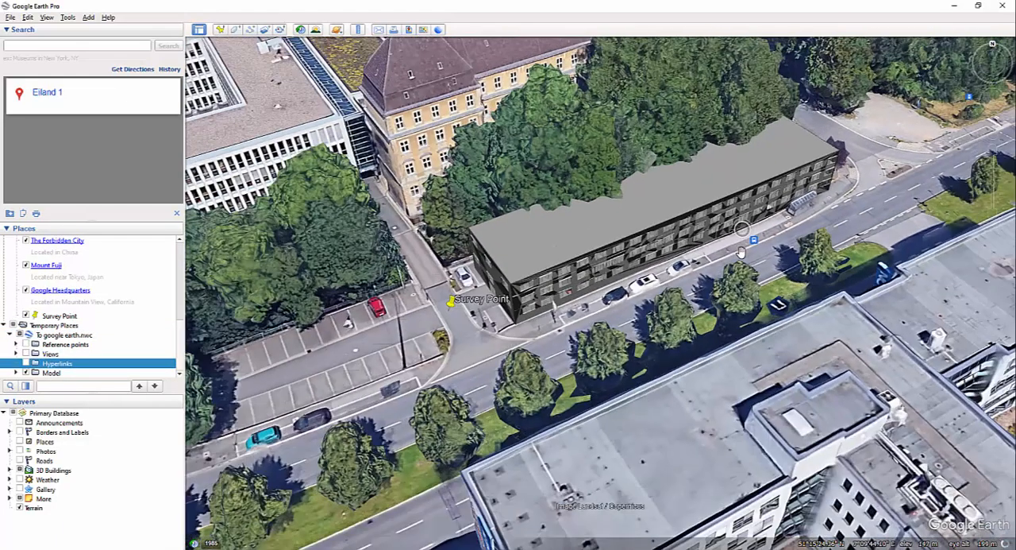
scroll(843, 292, "down", 3)
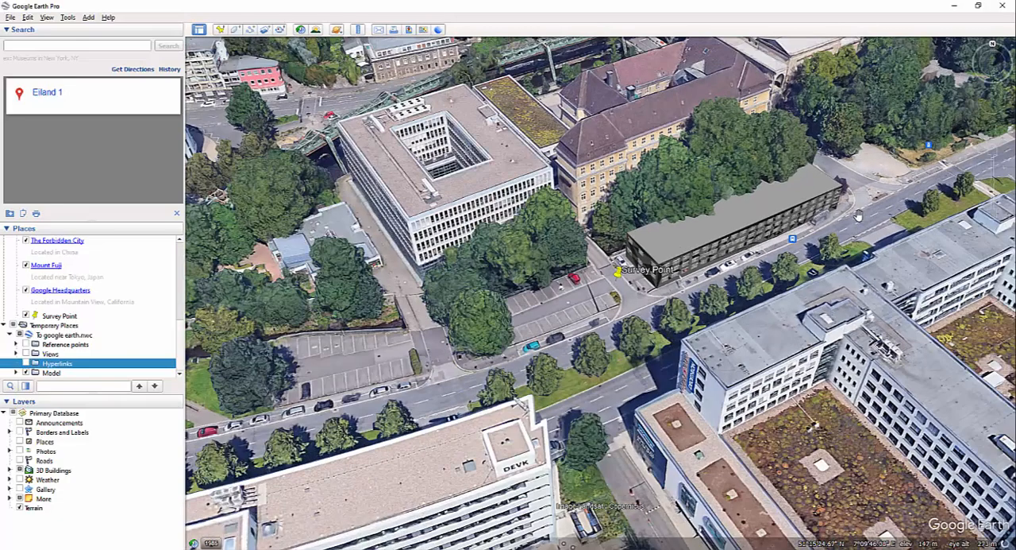
left_click_drag(878, 174, 872, 200)
mouse_move(839, 216)
middle_mouse_down()
mouse_move(806, 211)
mouse_move(782, 191)
mouse_move(840, 231)
middle_mouse_up()
mouse_move(774, 368)
middle_mouse_down()
mouse_move(785, 389)
mouse_move(718, 187)
mouse_move(667, 202)
middle_mouse_up()
scroll(844, 199, "up", 5)
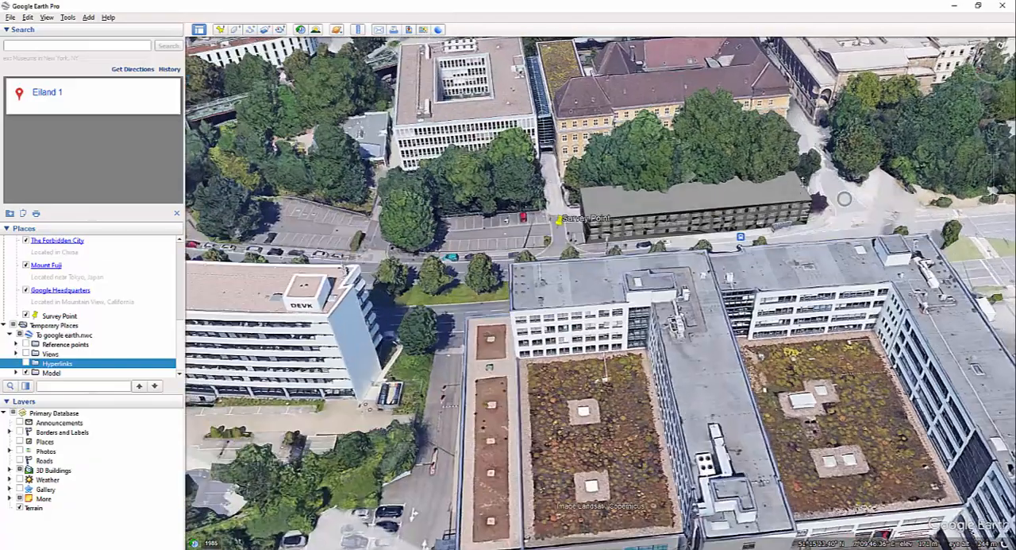
middle_click_drag(844, 199, 890, 211)
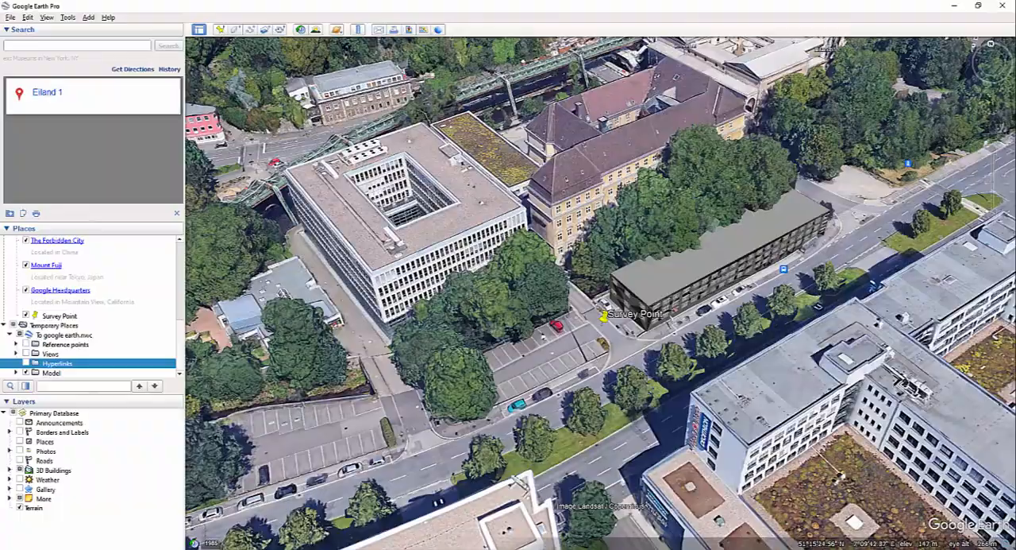
Step: Switch to the Google earth folder in File Explorer and check the file size of the To google earth KMZ
key("alt+Tab")
right_click(527, 101)
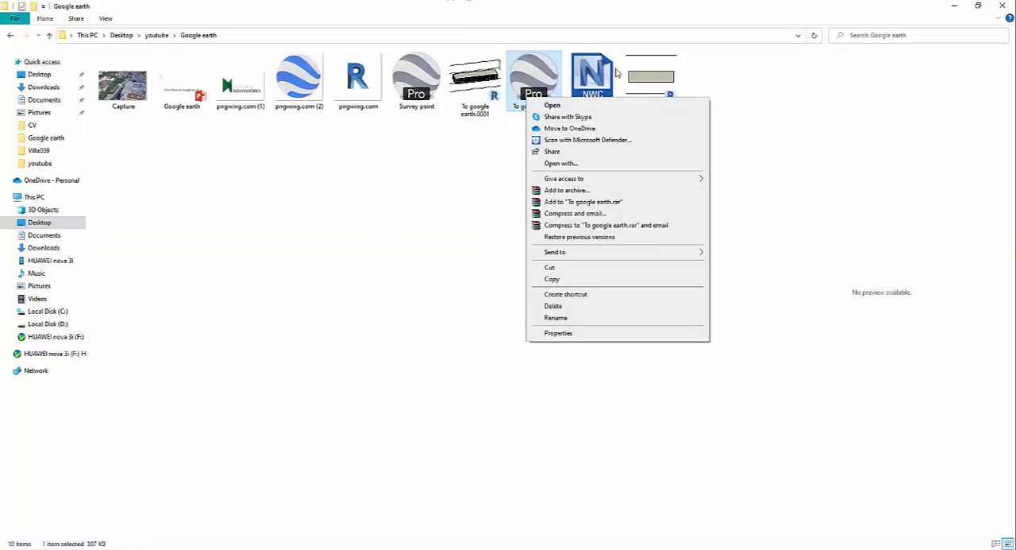
left_click(560, 333)
left_click_drag(637, 215, 579, 218)
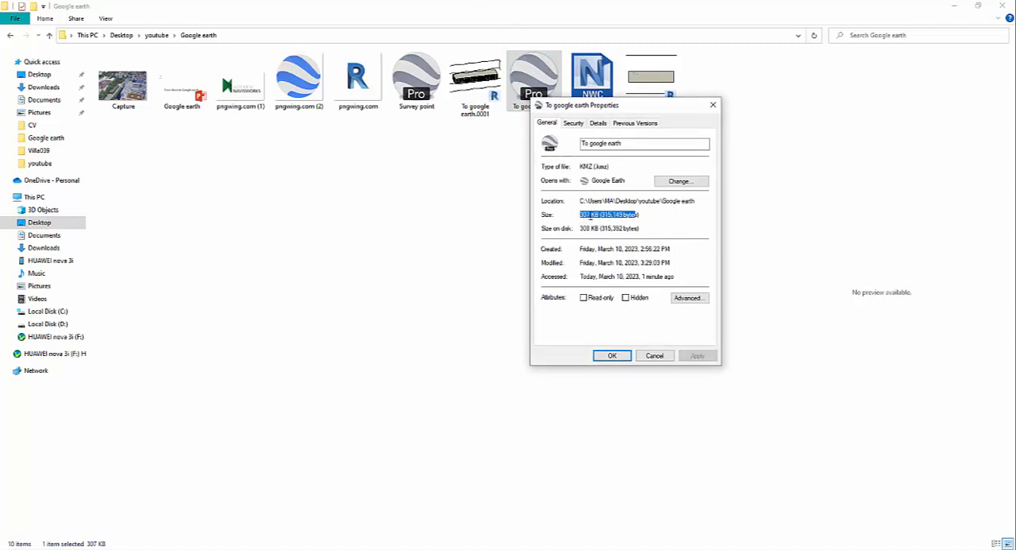
left_click(655, 355)
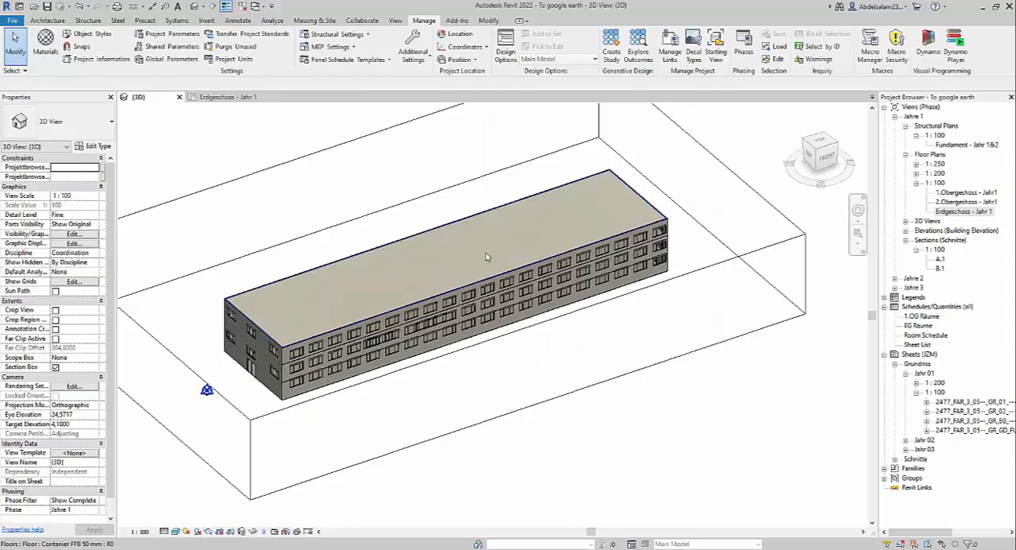
Step: Switch to Revit and temporarily hide the long facade wall in the 3D view, dismissing the save reminder without saving
mouse_move(373, 302)
middle_mouse_down("shift")
mouse_move(400, 288)
mouse_move(380, 310)
middle_mouse_up("shift")
scroll(379, 310, "up", 6)
left_click(409, 310)
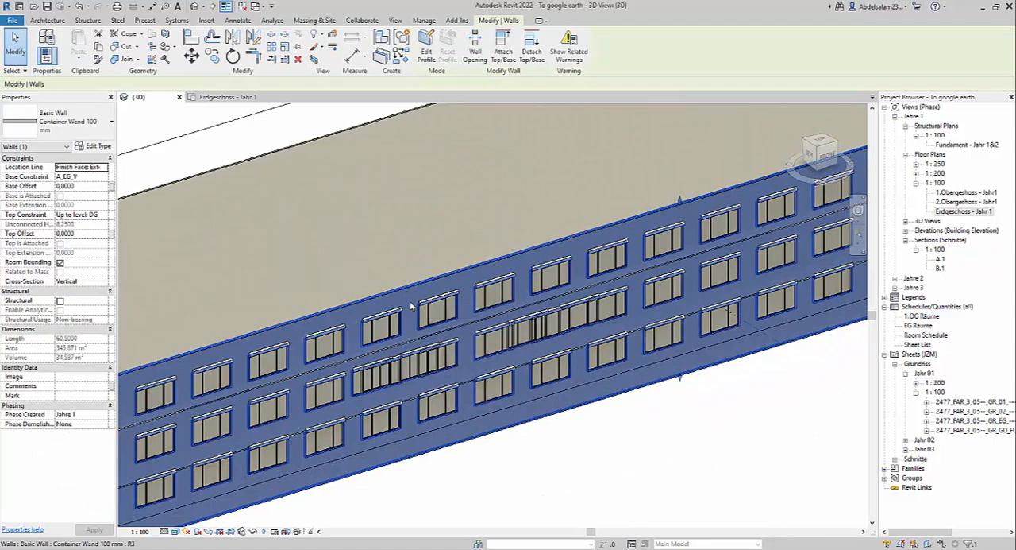
key("h")
key("h")
scroll(411, 306, "down", 1)
middle_click_drag(411, 306, 392, 233, "shift")
left_click(390, 230)
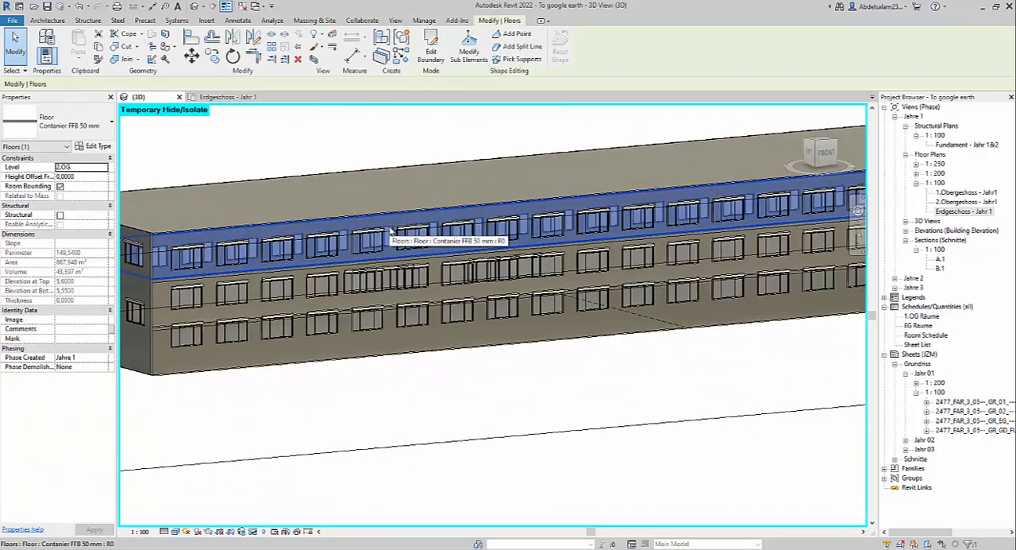
key("Escape")
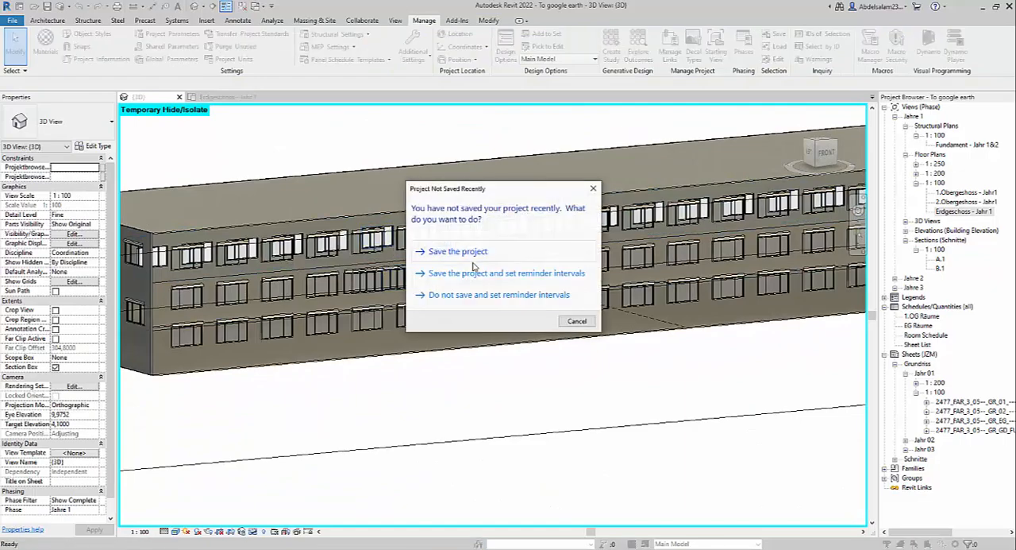
left_click(577, 321)
Step: Temporarily hide the top floor slab to look inside the building, and reset the temporary hiding
middle_click_drag(556, 324, 524, 396, "shift")
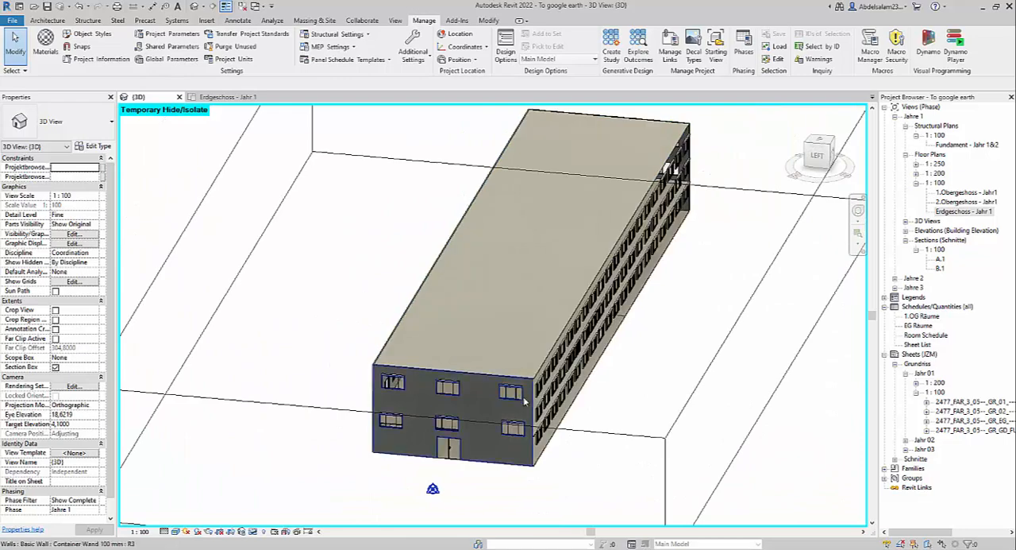
left_click(616, 187)
scroll(617, 289, "down", 3)
middle_click_drag(617, 291, 617, 357, "shift")
key("h")
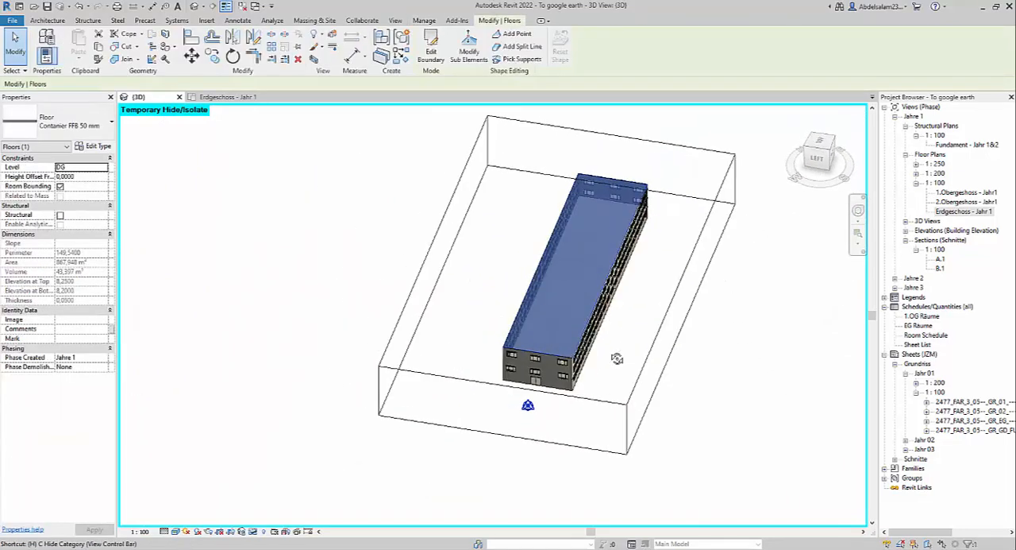
key("Escape")
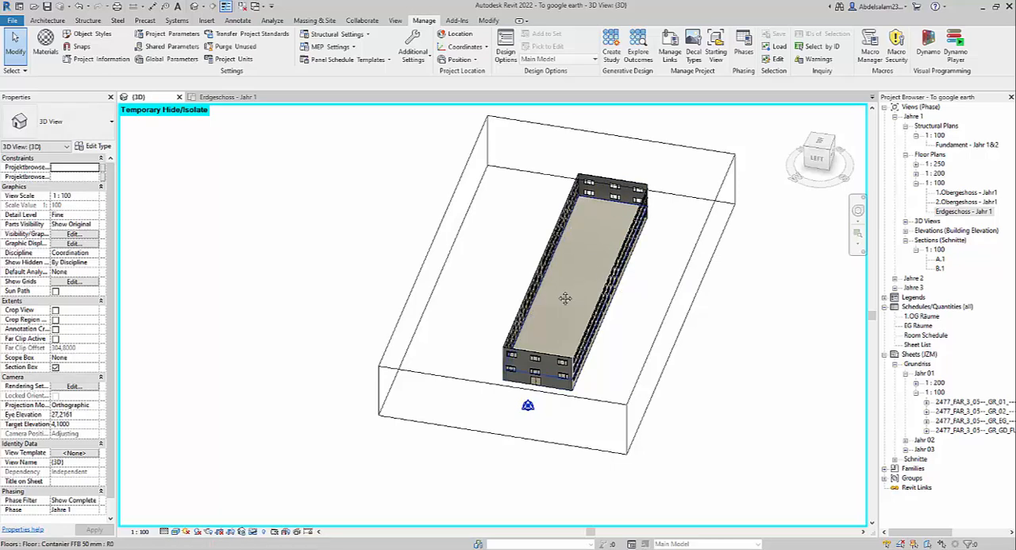
key("r")
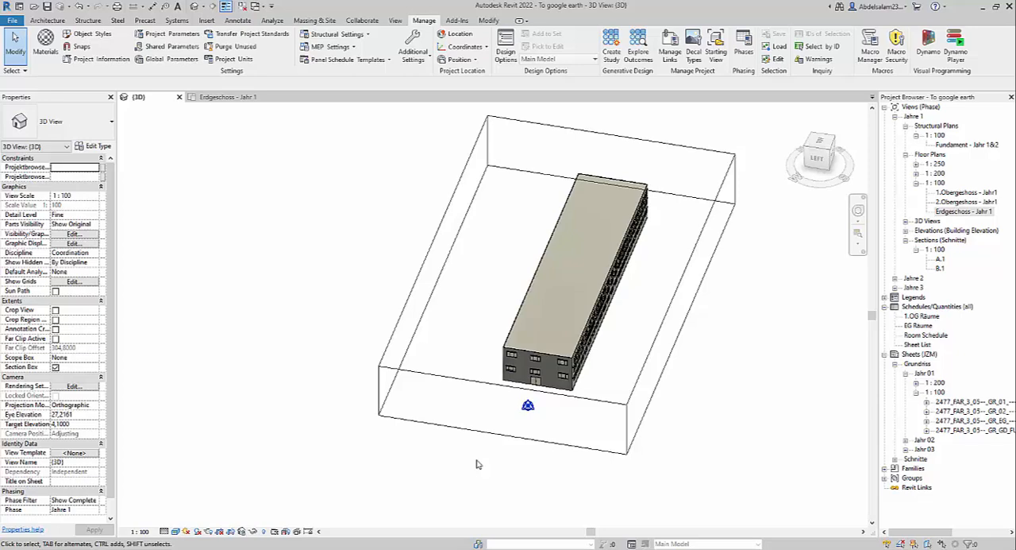
Step: Check the Comments value of the building's short end wall in its properties
left_click(531, 367)
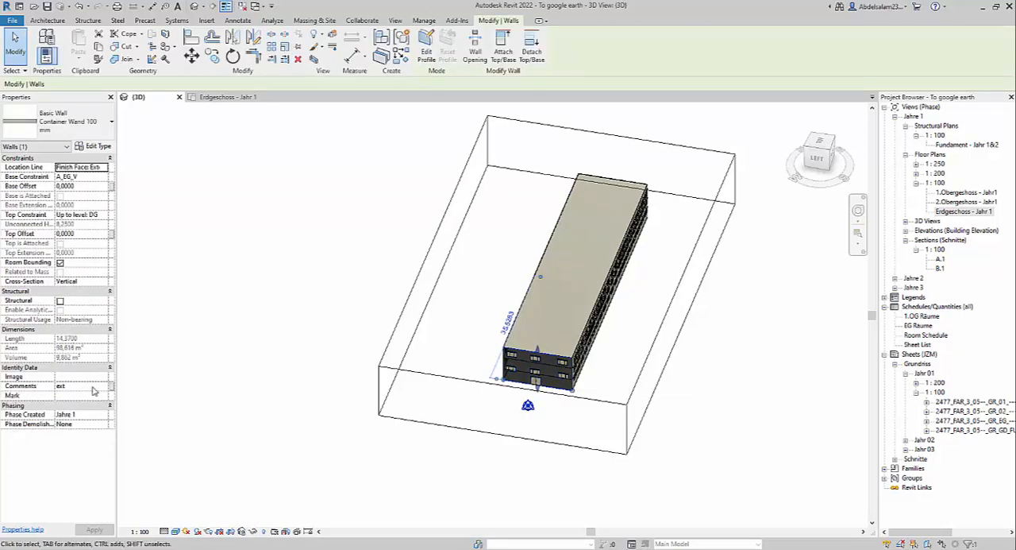
left_click(83, 386)
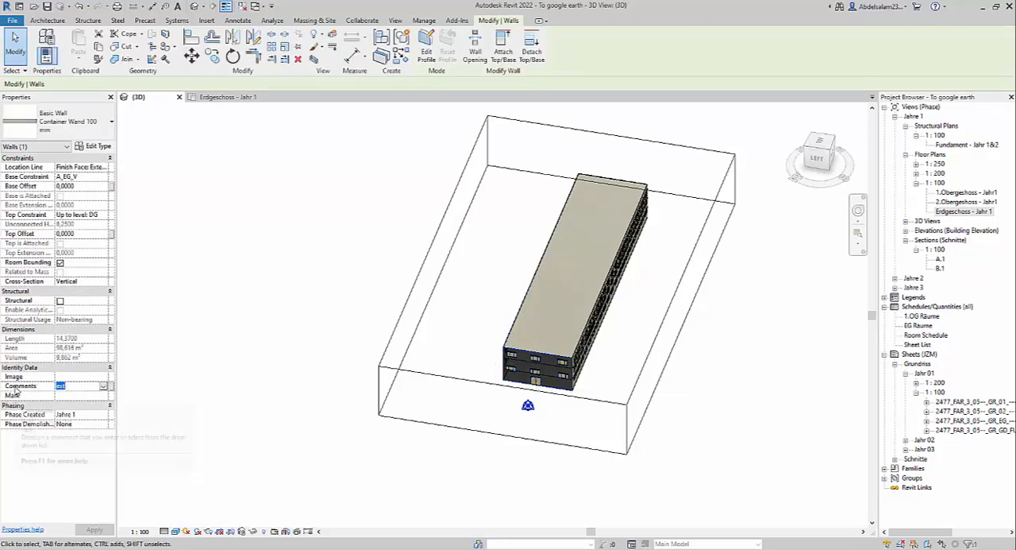
left_click(72, 388)
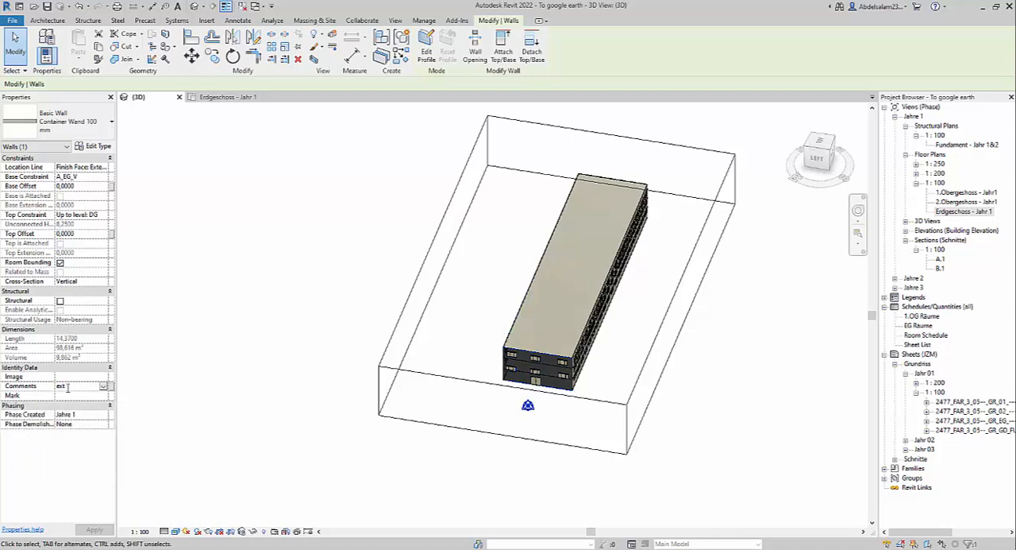
left_click(605, 392)
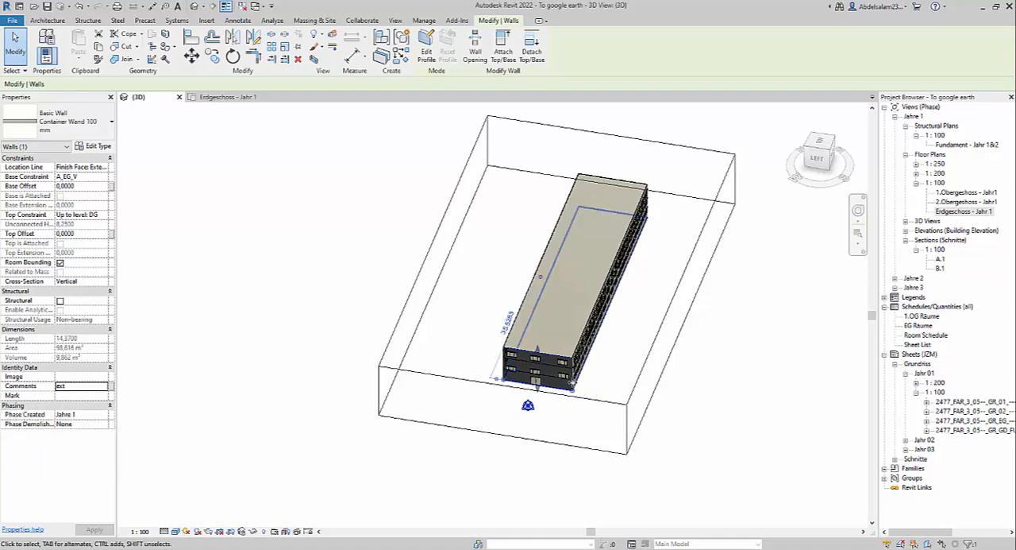
left_click(566, 369)
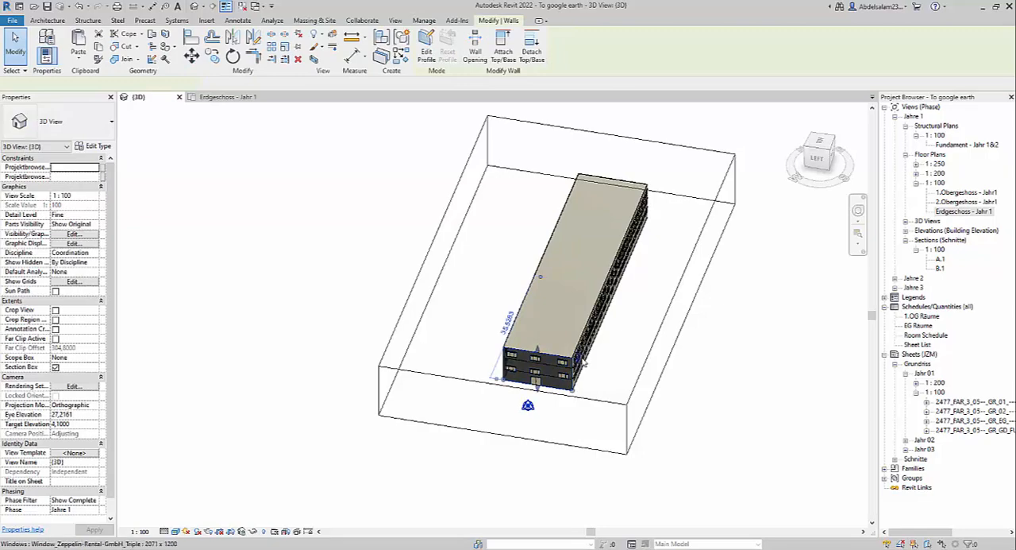
scroll(560, 342, "up", 3)
middle_click_drag(560, 336, 542, 357)
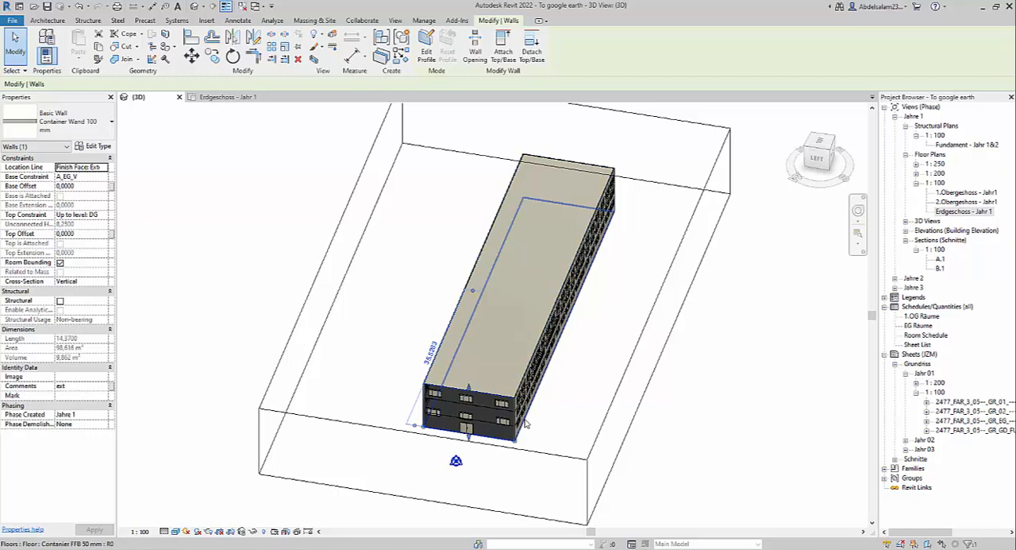
Step: Review the filters in the 3D view's Visibility/Graphic Overrides and close them without changes
left_click(494, 170)
key("v")
key("g")
left_click(532, 160)
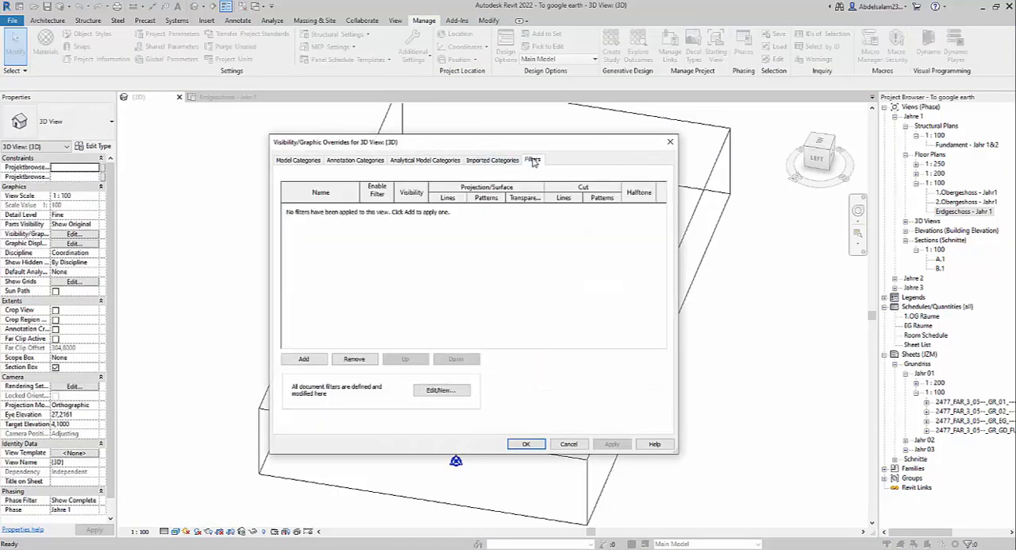
left_click(579, 444)
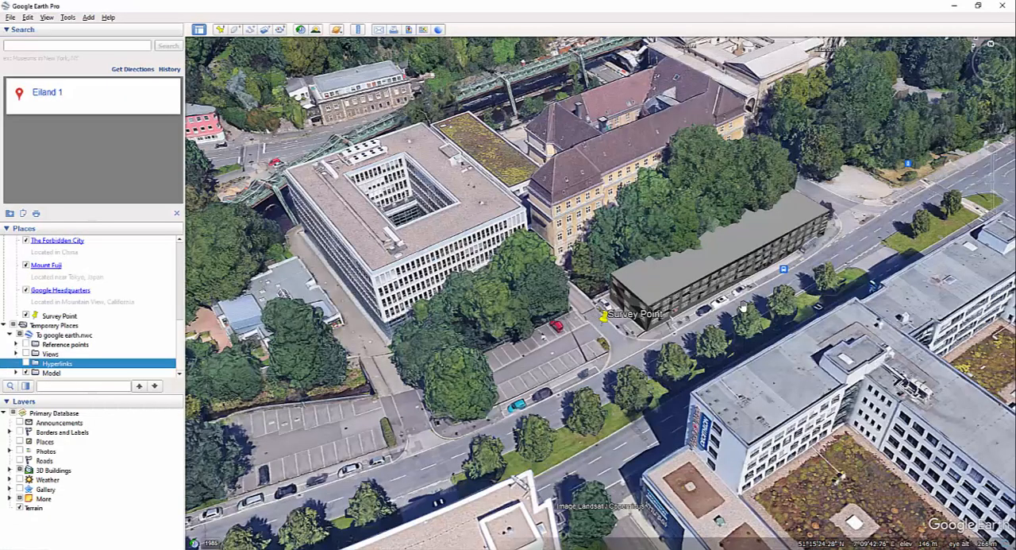
scroll(742, 306, "up", 1)
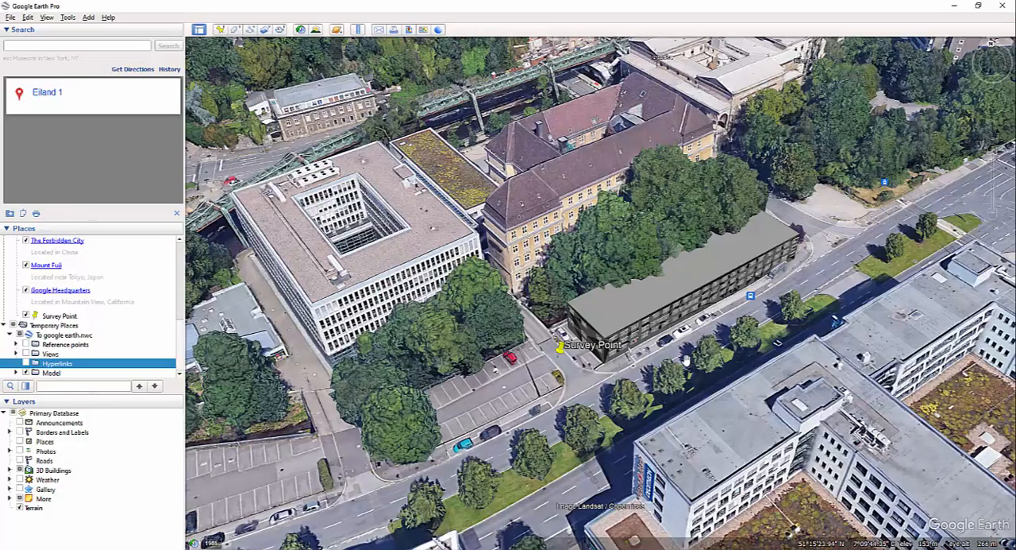
scroll(627, 367, "down", 3)
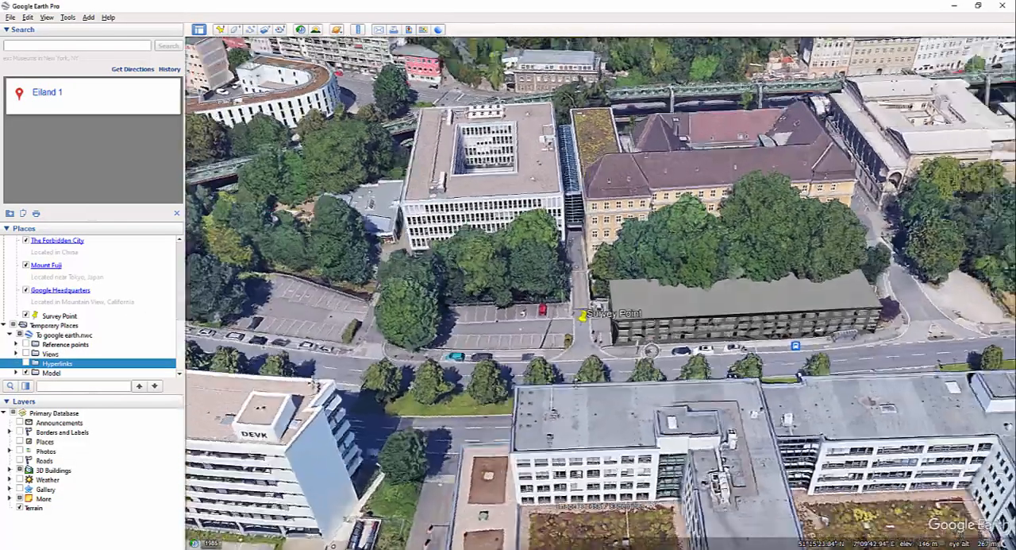
scroll(651, 350, "up", 4)
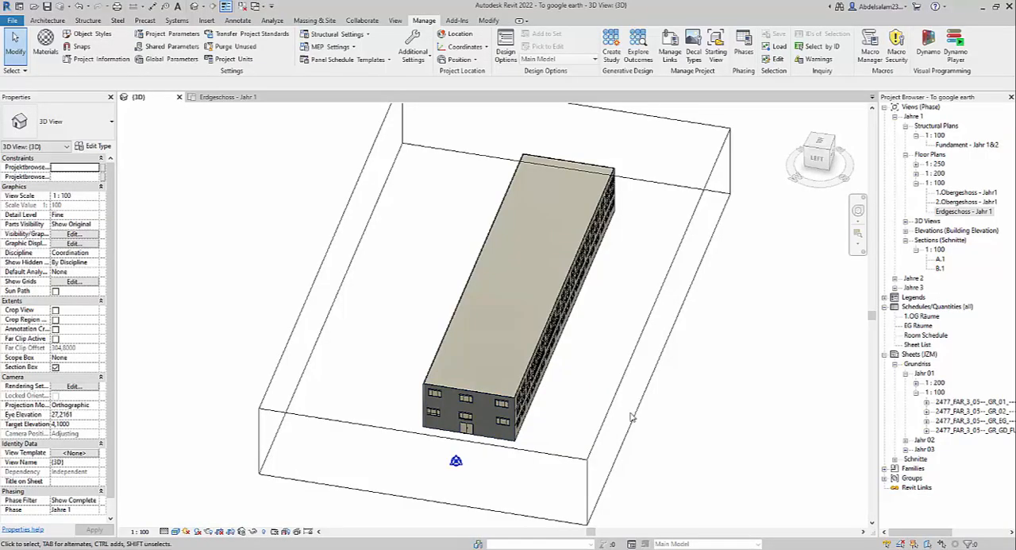
scroll(627, 414, "down", 2)
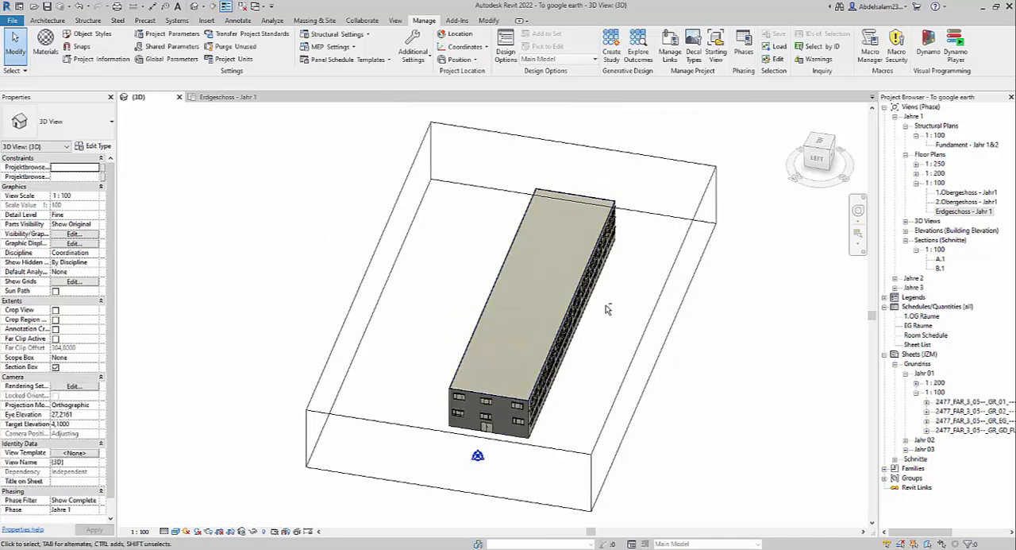
Step: Turn off the Structural property of the building's long window facade wall in the 3D view
middle_click_drag(675, 342, 636, 326, "shift")
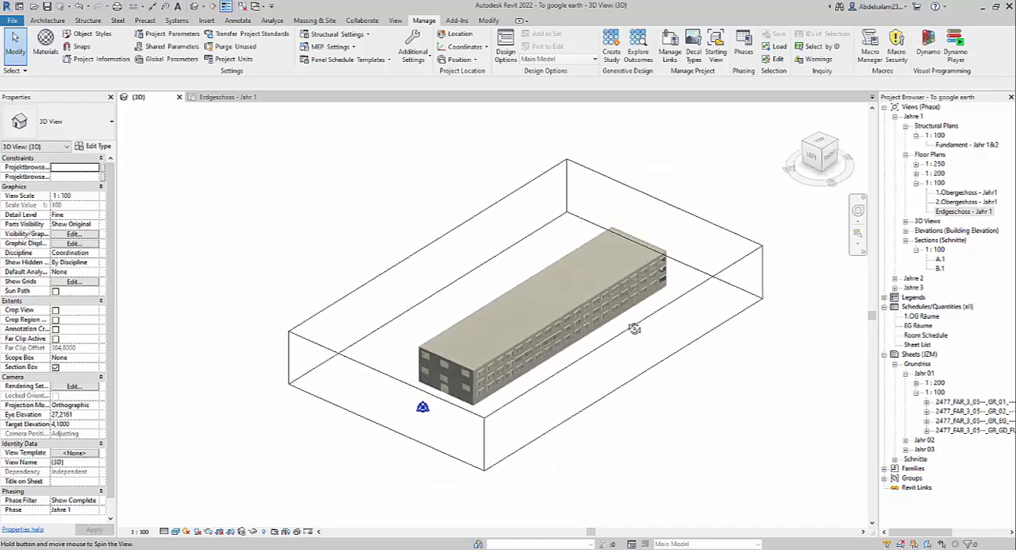
scroll(493, 352, "up", 4)
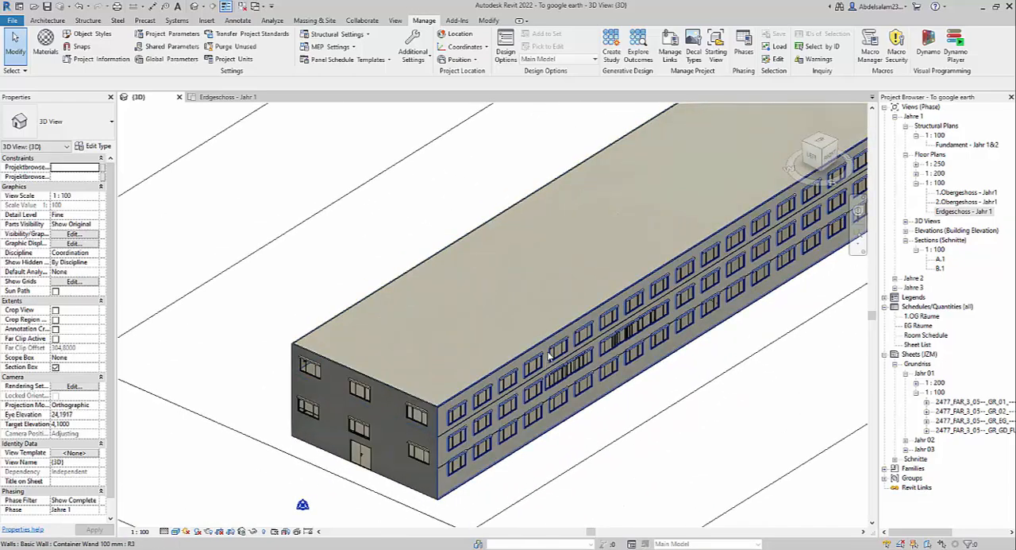
left_click(548, 356)
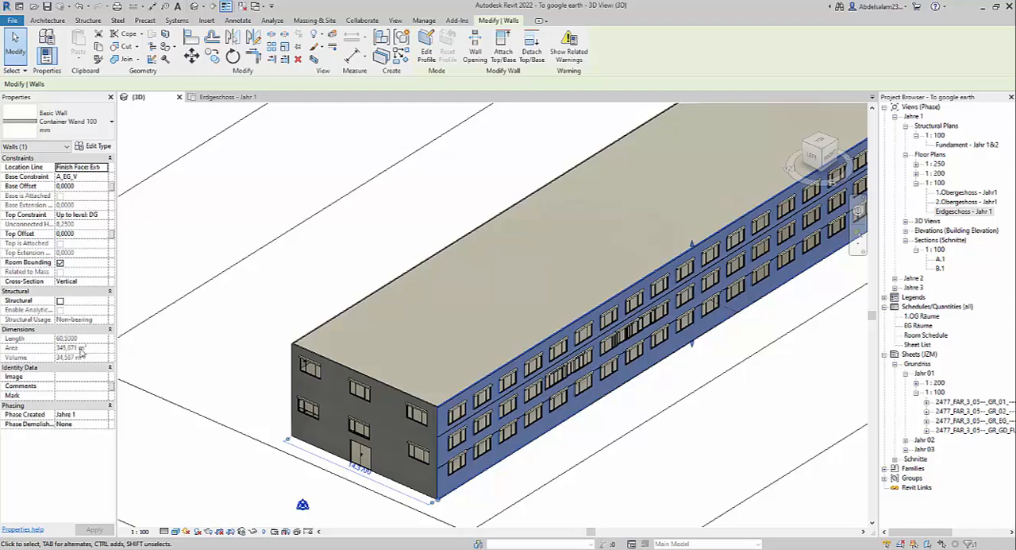
left_click(59, 302)
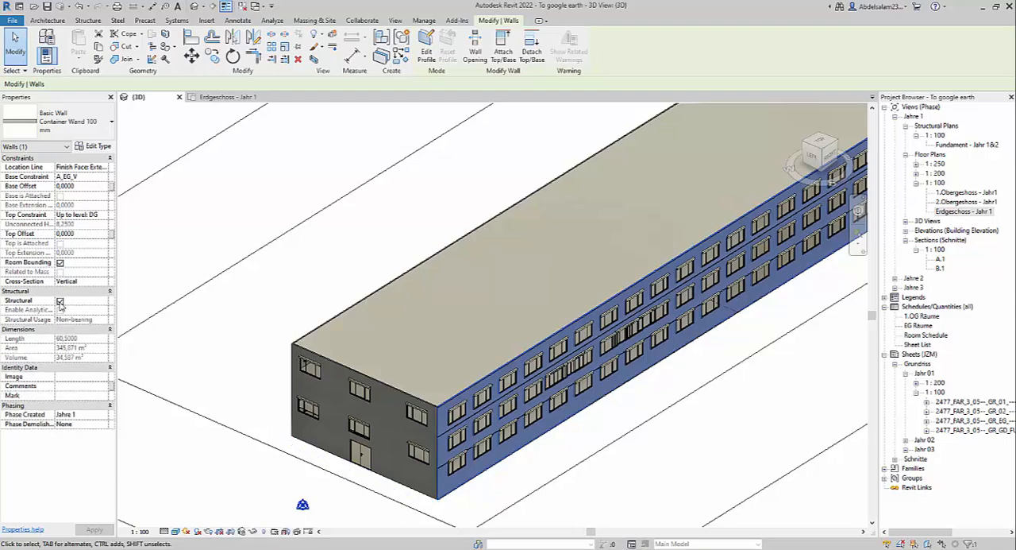
left_click(59, 302)
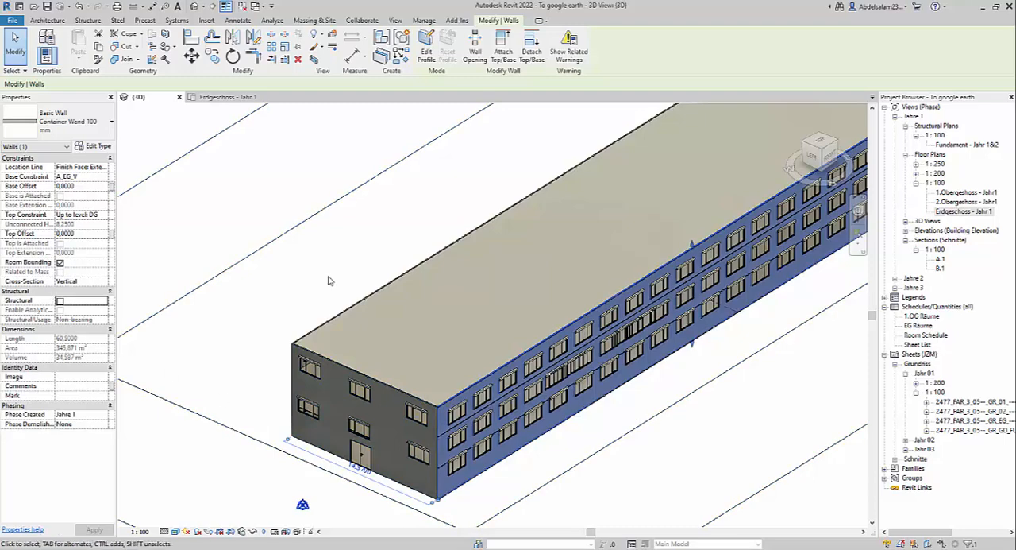
scroll(397, 305, "down", 3)
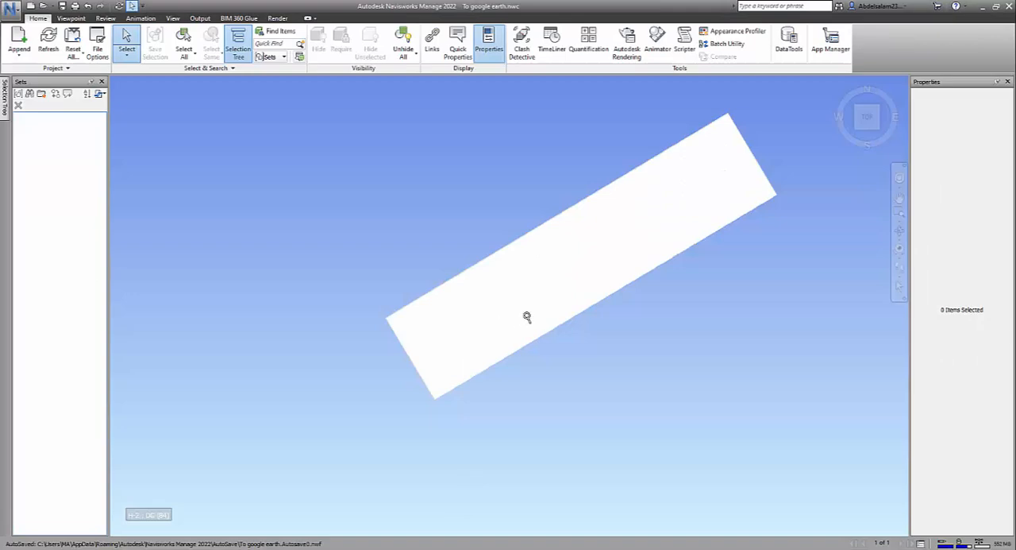
Step: Switch to Navisworks to examine the exported building, and return to Revit to deselect the facade wall
middle_click_drag(526, 313, 645, 273, "shift")
scroll(545, 331, "up", 3)
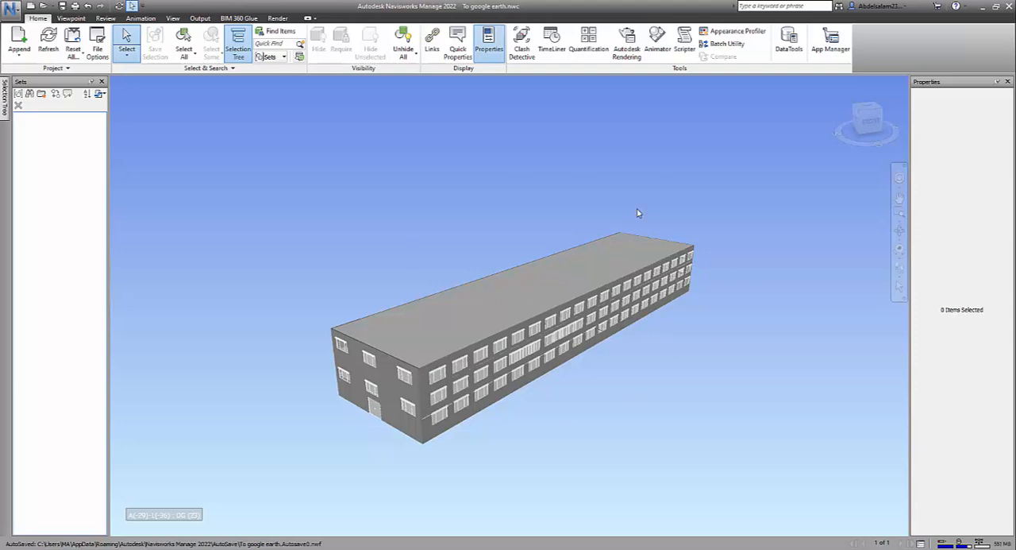
scroll(337, 399, "up", 2)
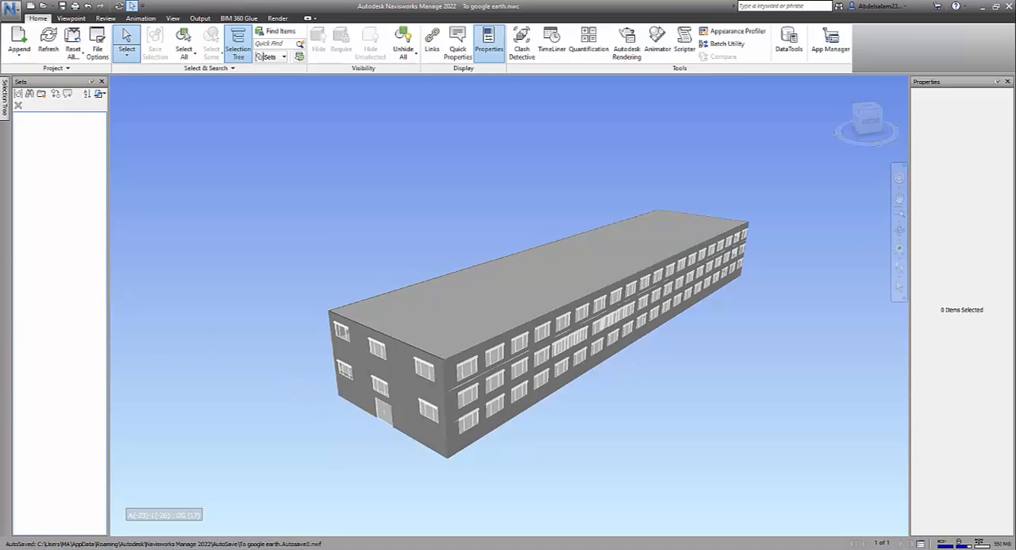
left_click(504, 548)
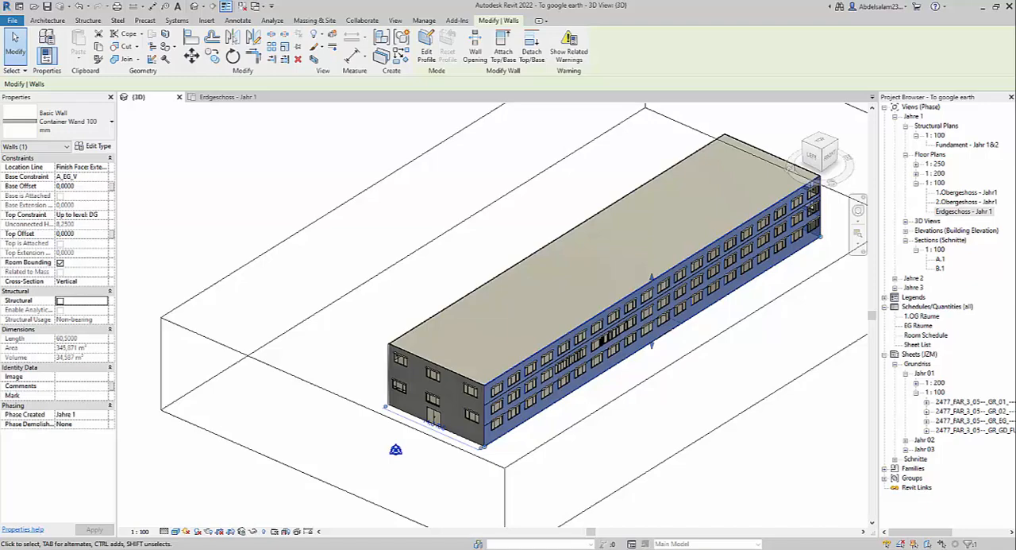
left_click(696, 344)
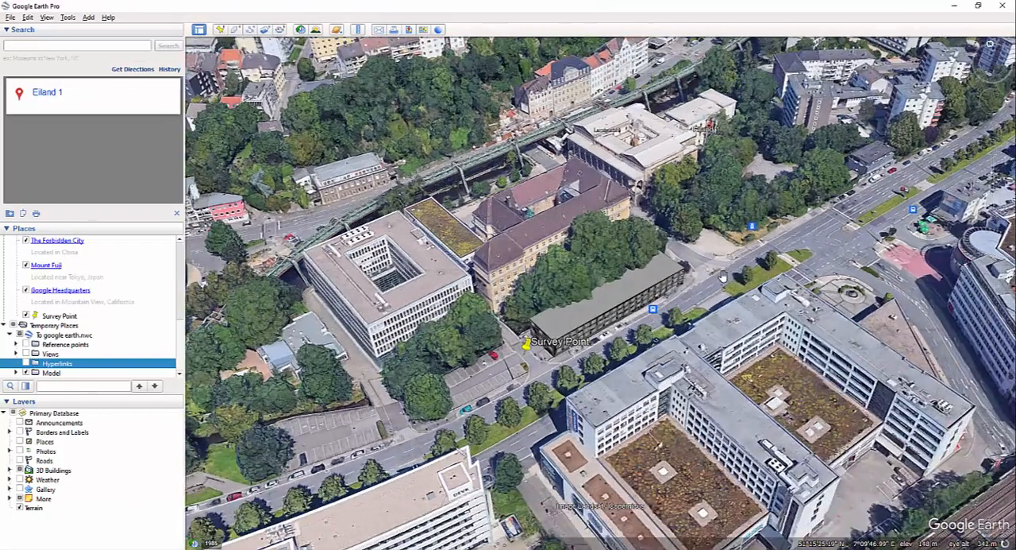
Step: Switch to Google Earth Pro and examine the placed building and its surroundings at the Survey Point
scroll(721, 277, "up", 1)
left_click_drag(705, 294, 688, 340)
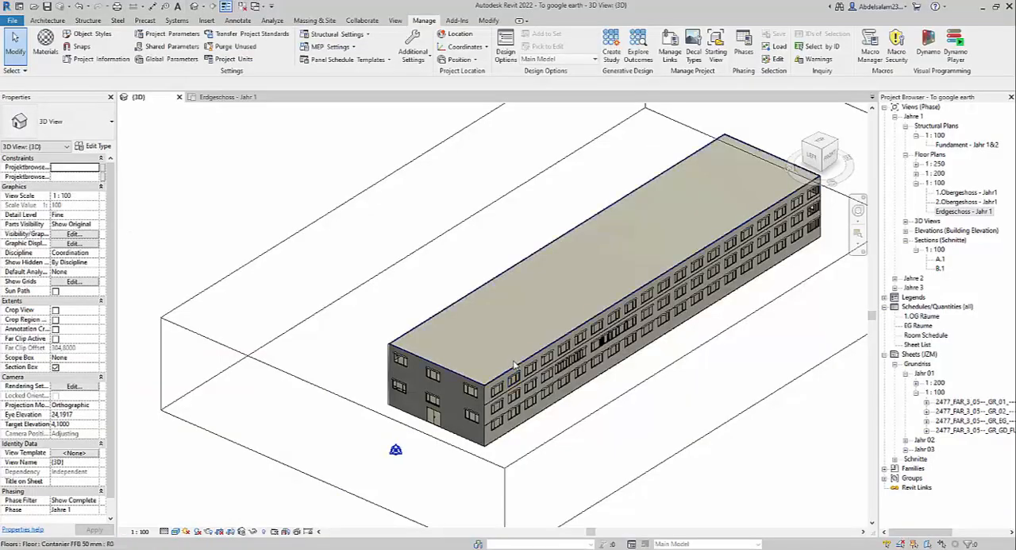
scroll(514, 364, "down", 3)
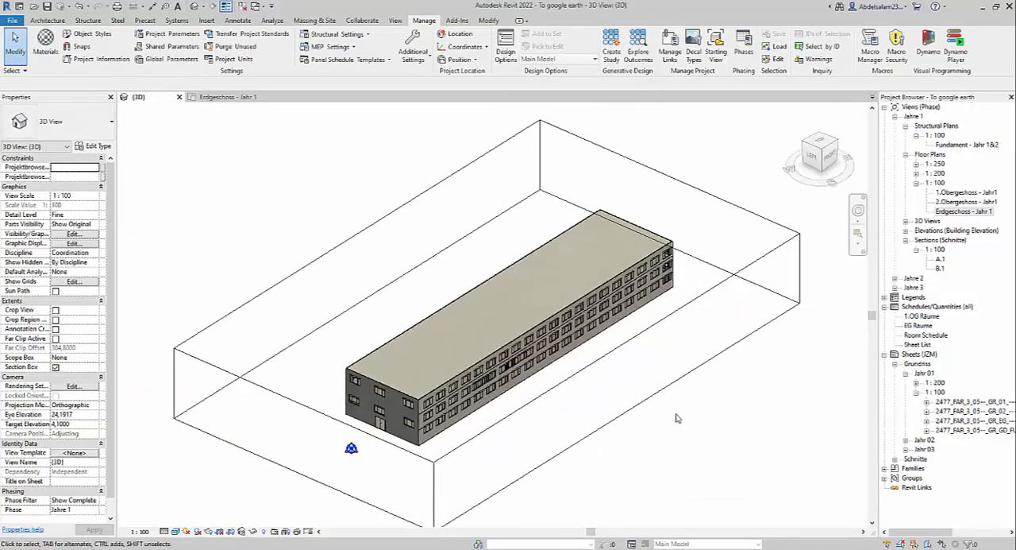